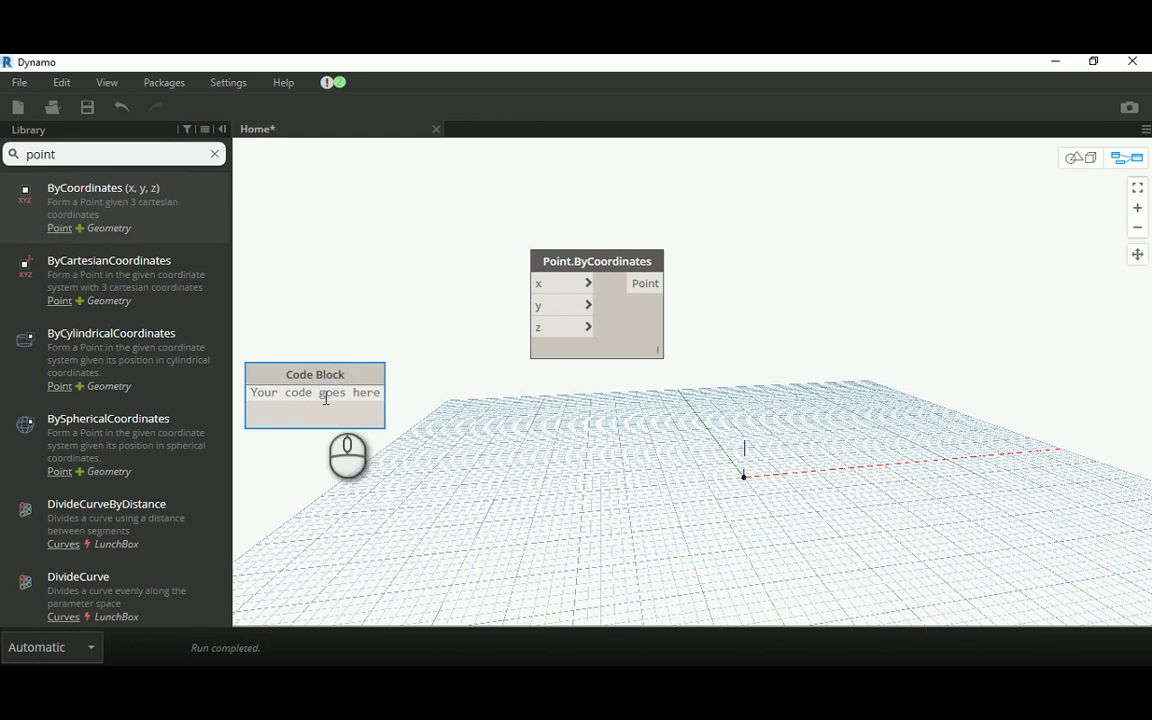
Enter the range 0..306.6..4.2 in the code block and connect its output to the z input of Point.ByCoordinates.
{"action": "left_click", "coordinate": [325, 398]}
{"action": "type", "text": "0.."}
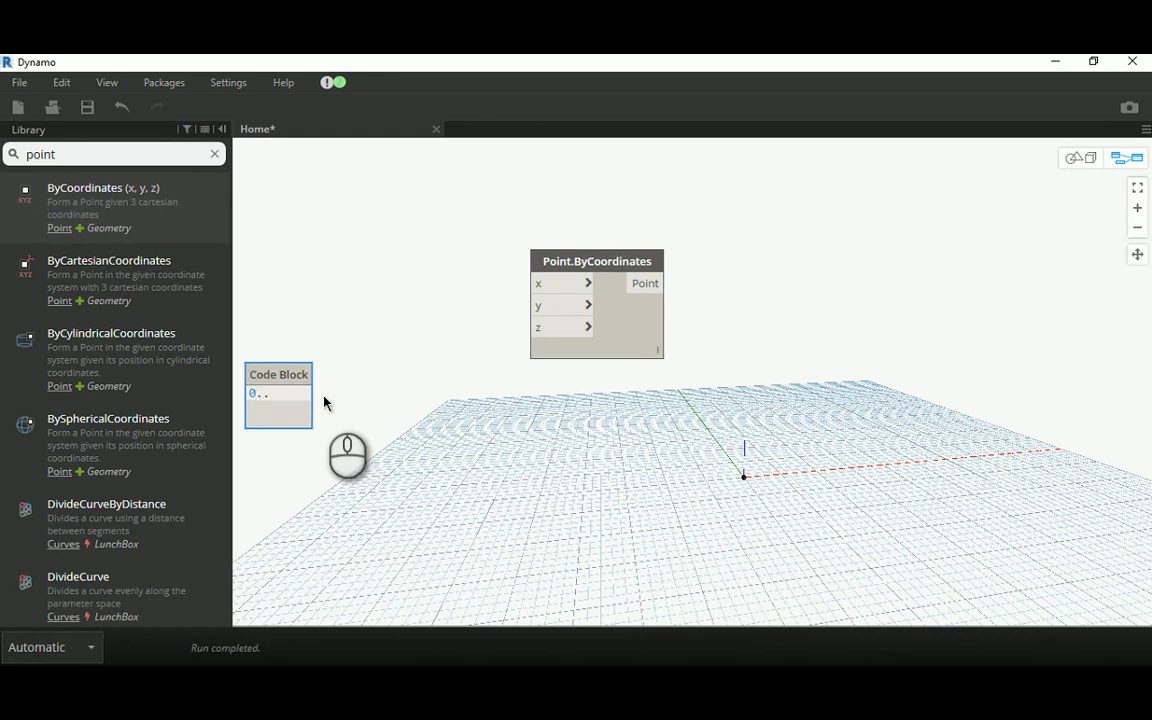
{"action": "type", "text": "30"}
{"action": "left_click", "coordinate": [324, 397]}
{"action": "left_click", "coordinate": [283, 398]}
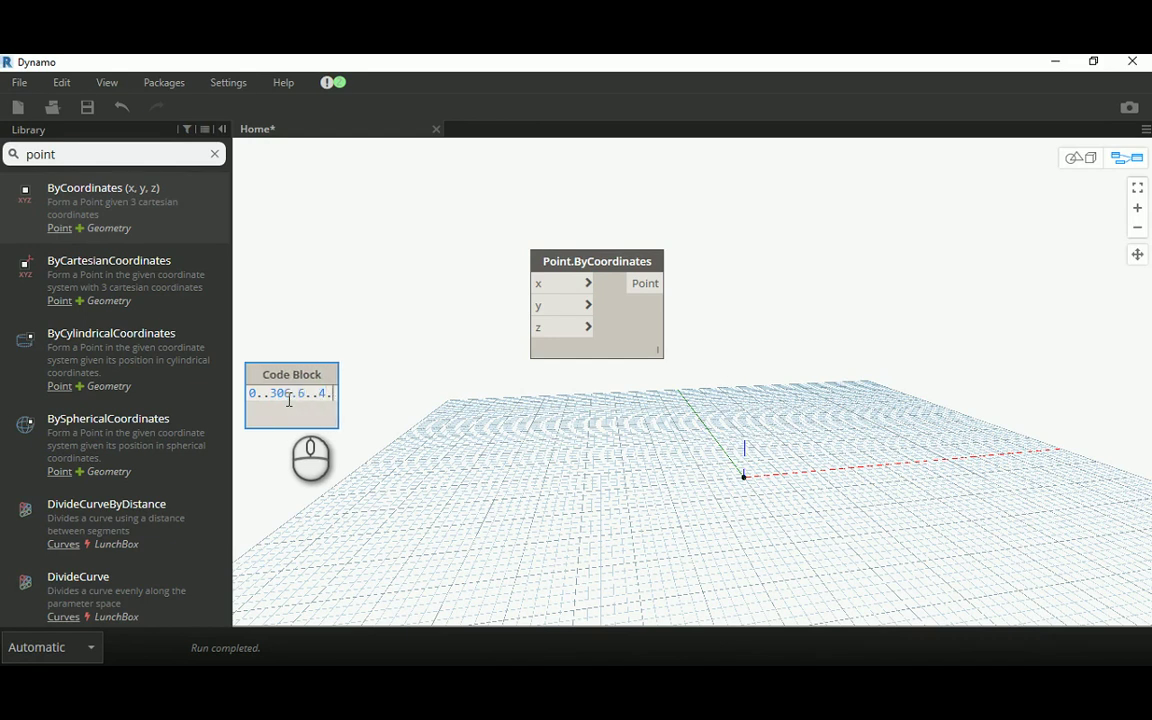
{"action": "left_click", "coordinate": [445, 429]}
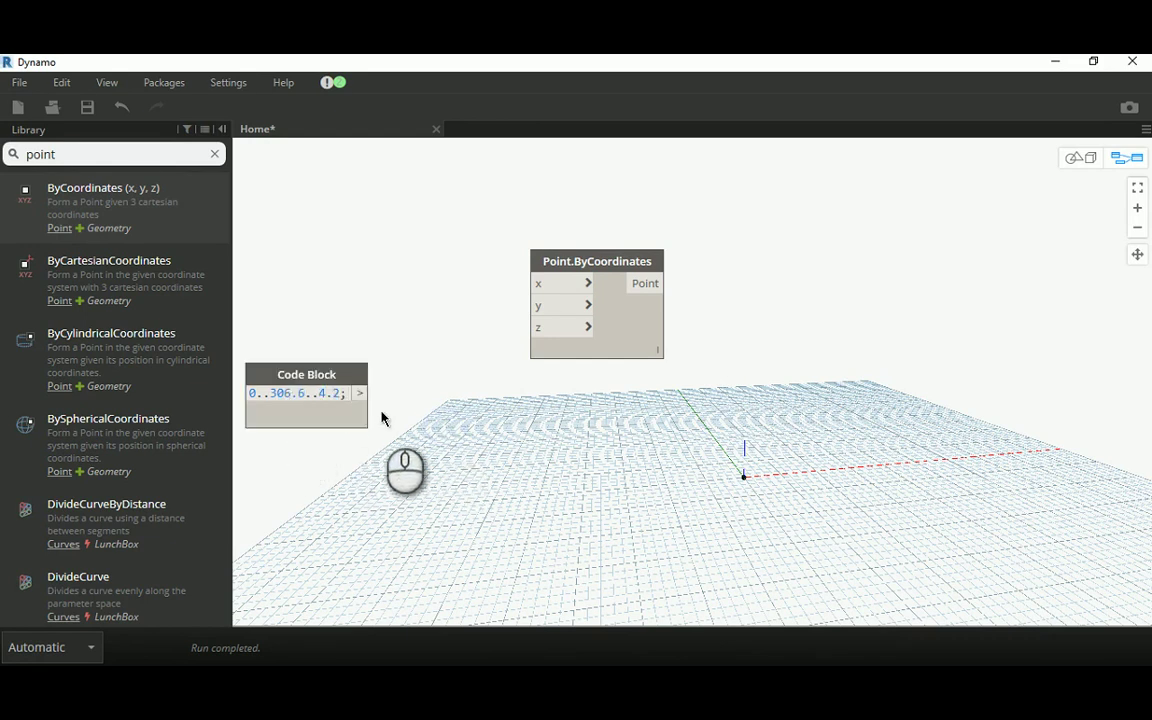
{"action": "left_click_drag", "start_coordinate": [507, 398], "coordinate": [538, 328]}
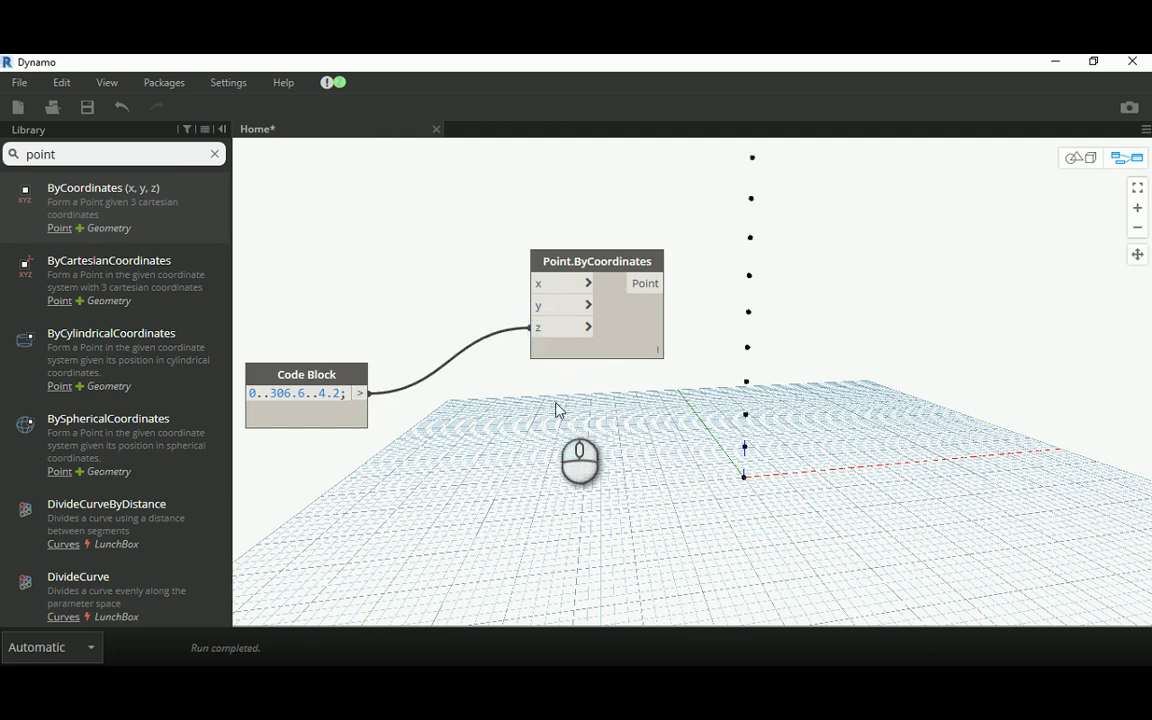
Examine the full vertical column of generated points in the 3D preview.
{"action": "left_click", "coordinate": [1078, 157]}
{"action": "scroll", "coordinate": [798, 373], "scroll_direction": "down", "scroll_amount": 3}
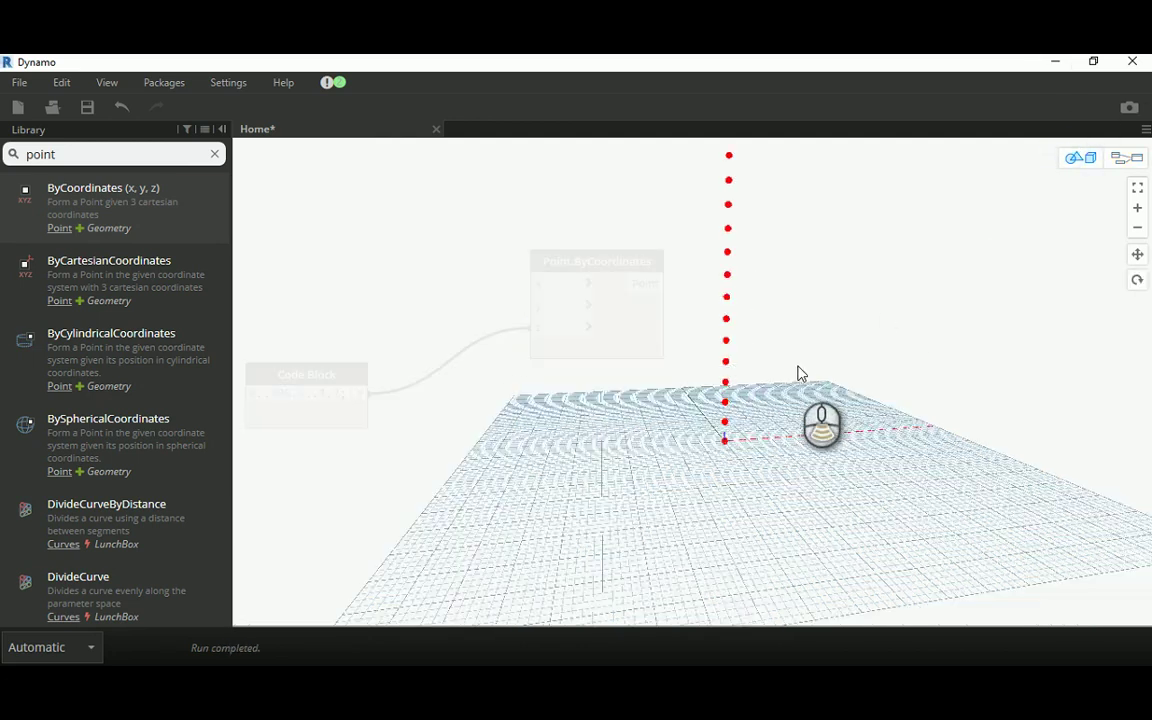
{"action": "scroll", "coordinate": [775, 335], "scroll_direction": "down", "scroll_amount": 3}
{"action": "right_click_drag", "start_coordinate": [753, 296], "coordinate": [700, 374]}
{"action": "scroll", "coordinate": [703, 393], "scroll_direction": "up", "scroll_amount": 2}
{"action": "scroll", "coordinate": [704, 394], "scroll_direction": "up", "scroll_amount": 1}
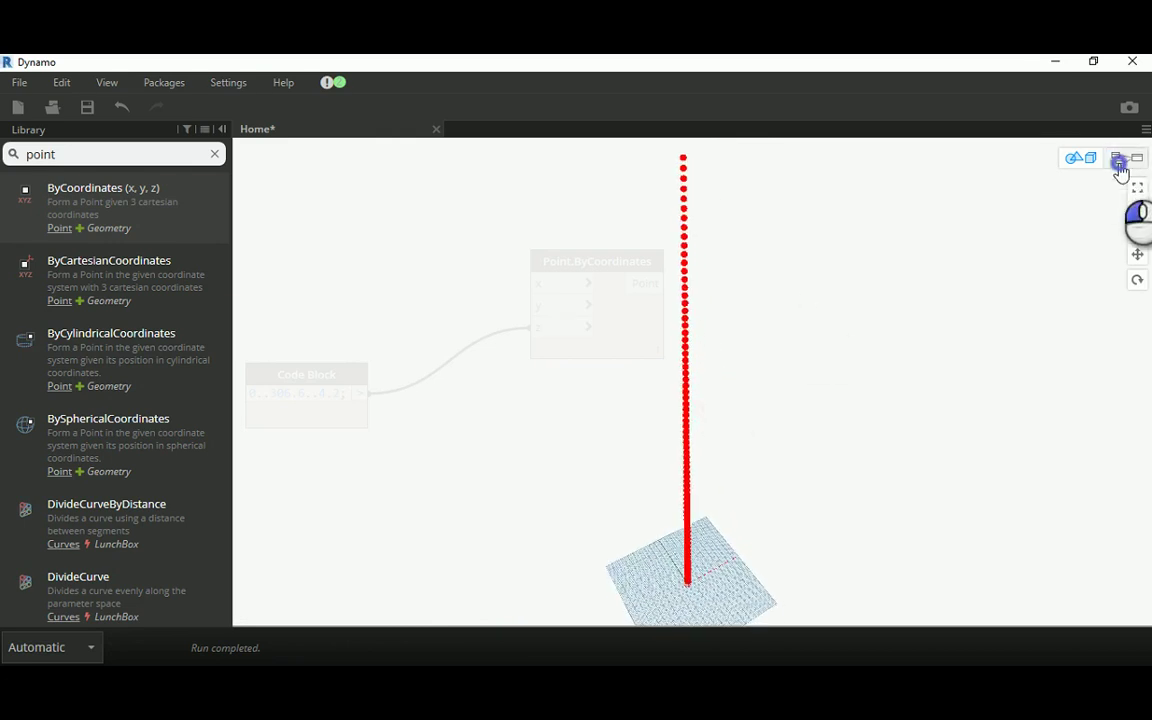
Return to the graph and align the range code block beside the z input of Point.ByCoordinates.
{"action": "left_click", "coordinate": [1118, 163]}
{"action": "left_click_drag", "start_coordinate": [296, 376], "coordinate": [343, 313]}
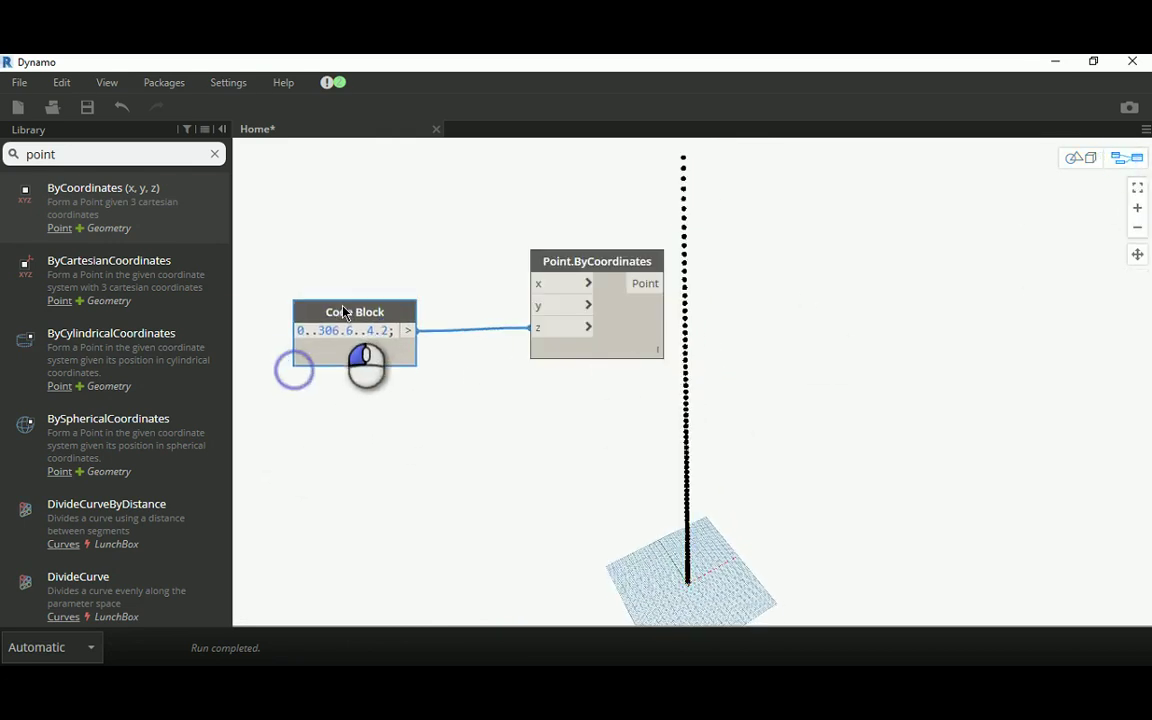
{"action": "mouse_move", "coordinate": [322, 330]}
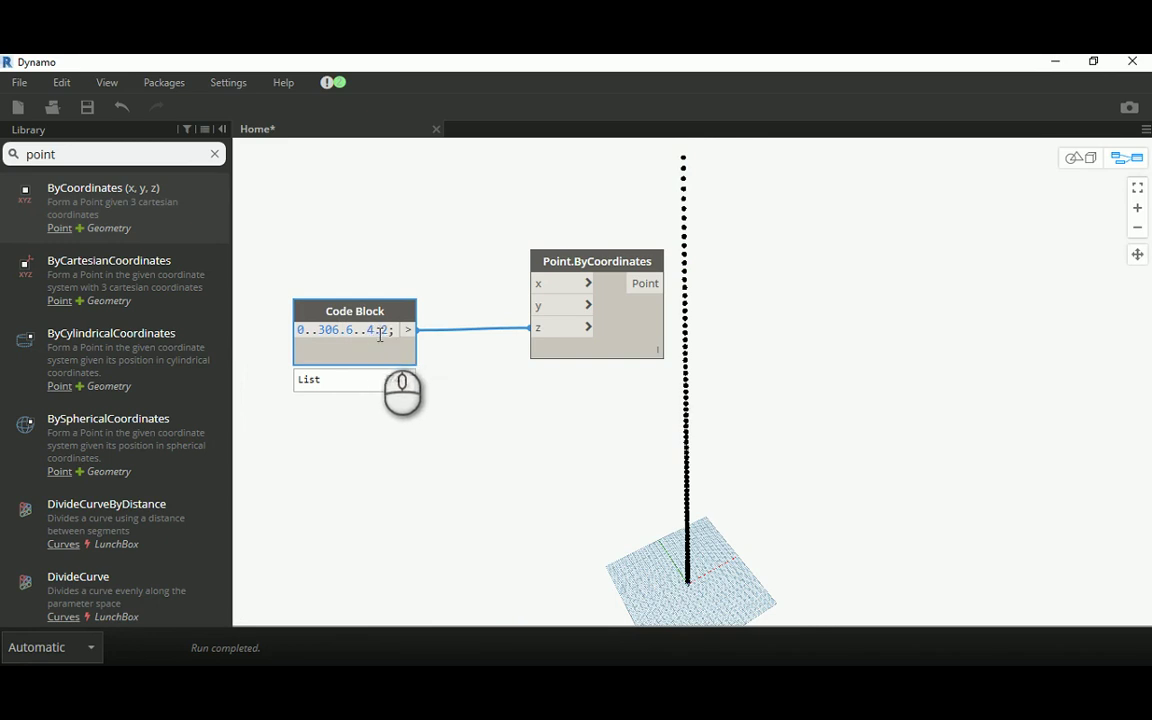
{"action": "middle_click_drag", "start_coordinate": [381, 478], "coordinate": [506, 450]}
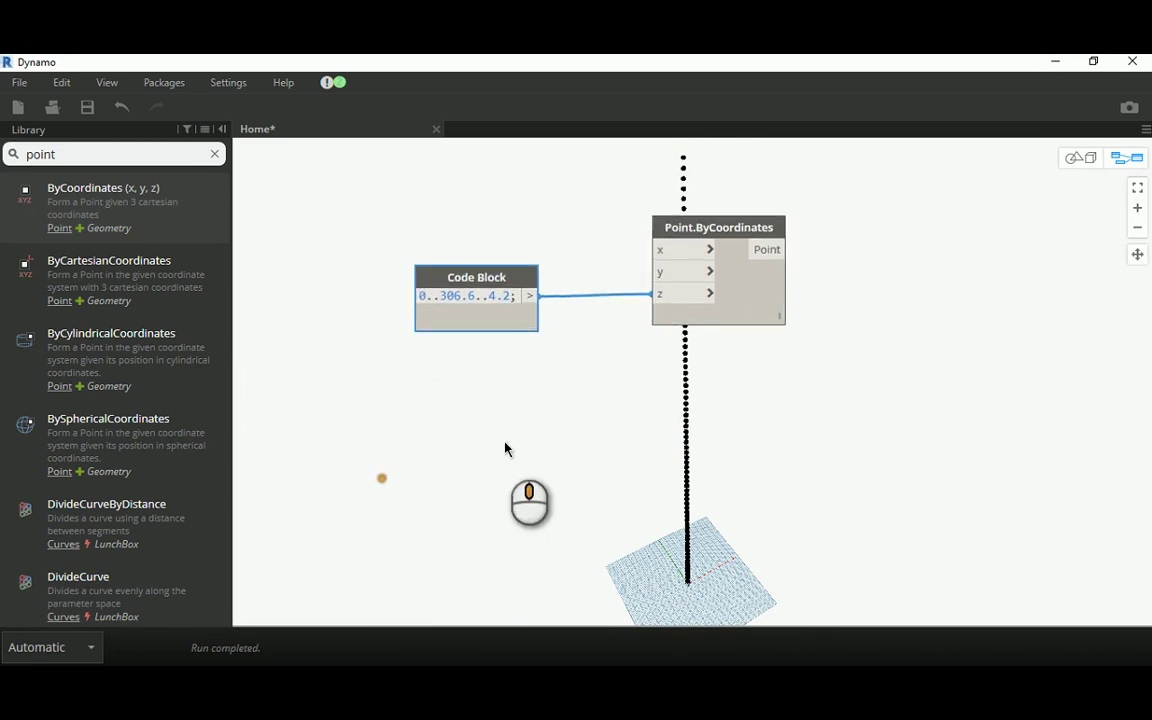
Search the node library for Slider and place a Number Slider below the range code block.
{"action": "double_click", "coordinate": [72, 154]}
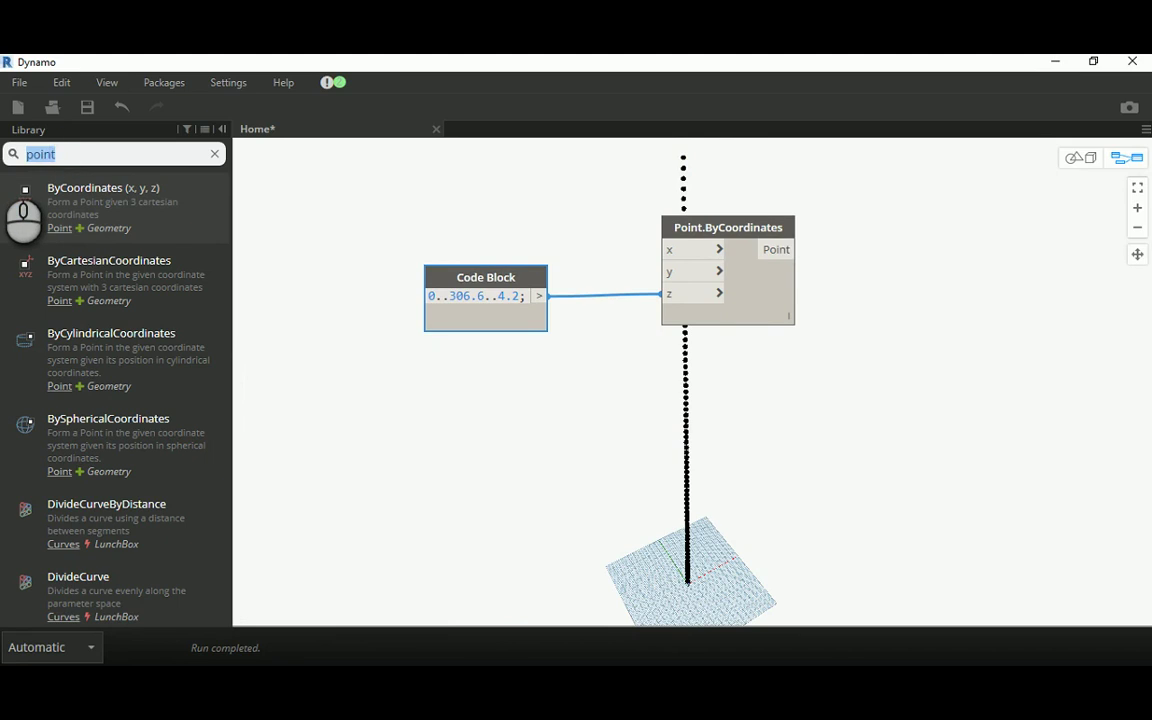
{"action": "type", "text": "Slider"}
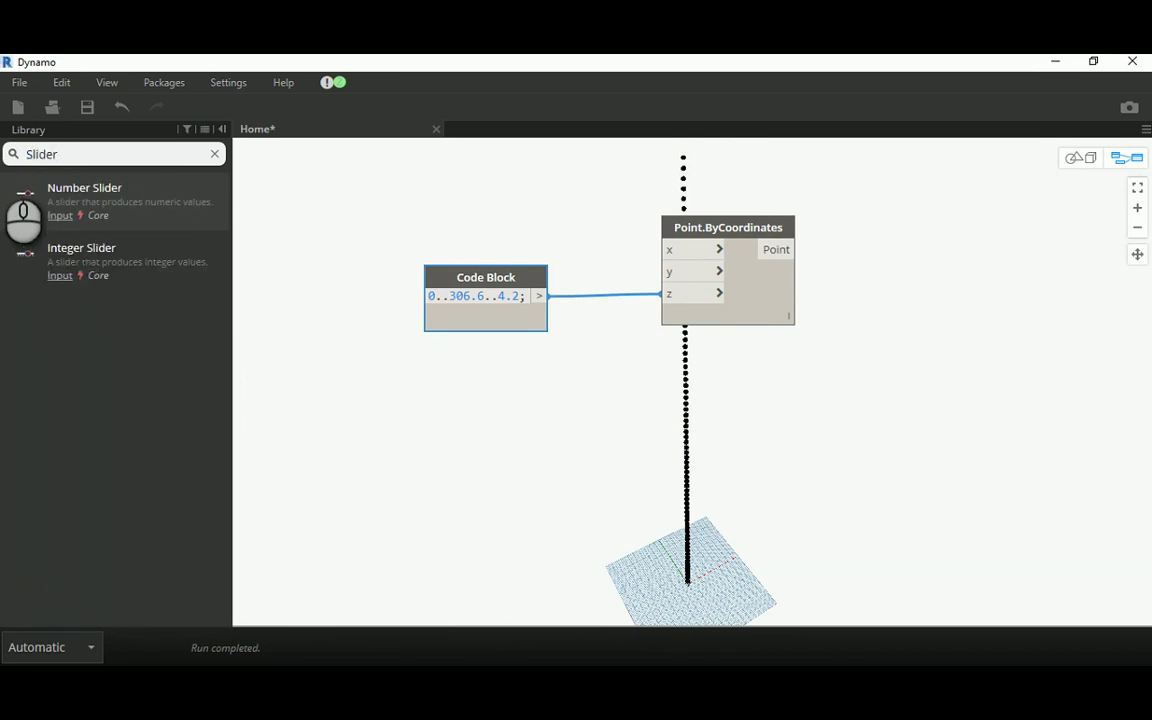
{"action": "left_click", "coordinate": [84, 200]}
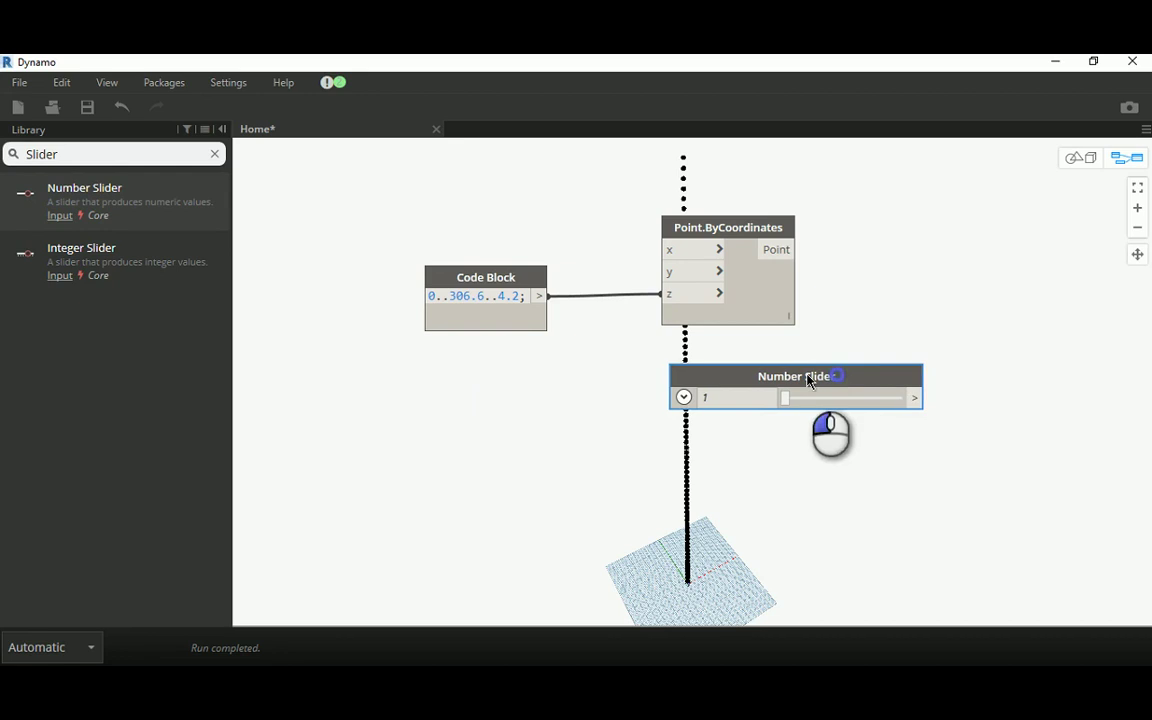
{"action": "left_click_drag", "start_coordinate": [805, 377], "coordinate": [450, 395]}
{"action": "mouse_move", "coordinate": [482, 322]}
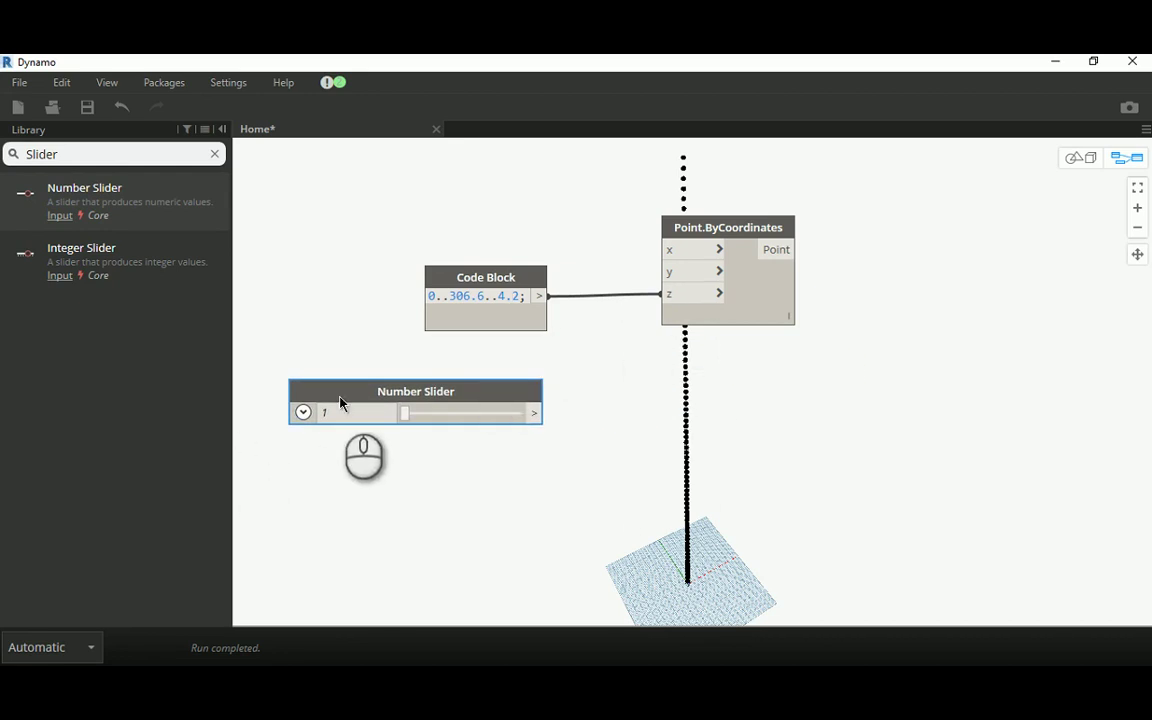
Rename the Number Slider to Floor Height and set its value to 4.2.
{"action": "left_click", "coordinate": [409, 395]}
{"action": "double_click", "coordinate": [409, 395]}
{"action": "left_click_drag", "start_coordinate": [545, 287], "coordinate": [682, 420]}
{"action": "type", "text": "Floor Height"}
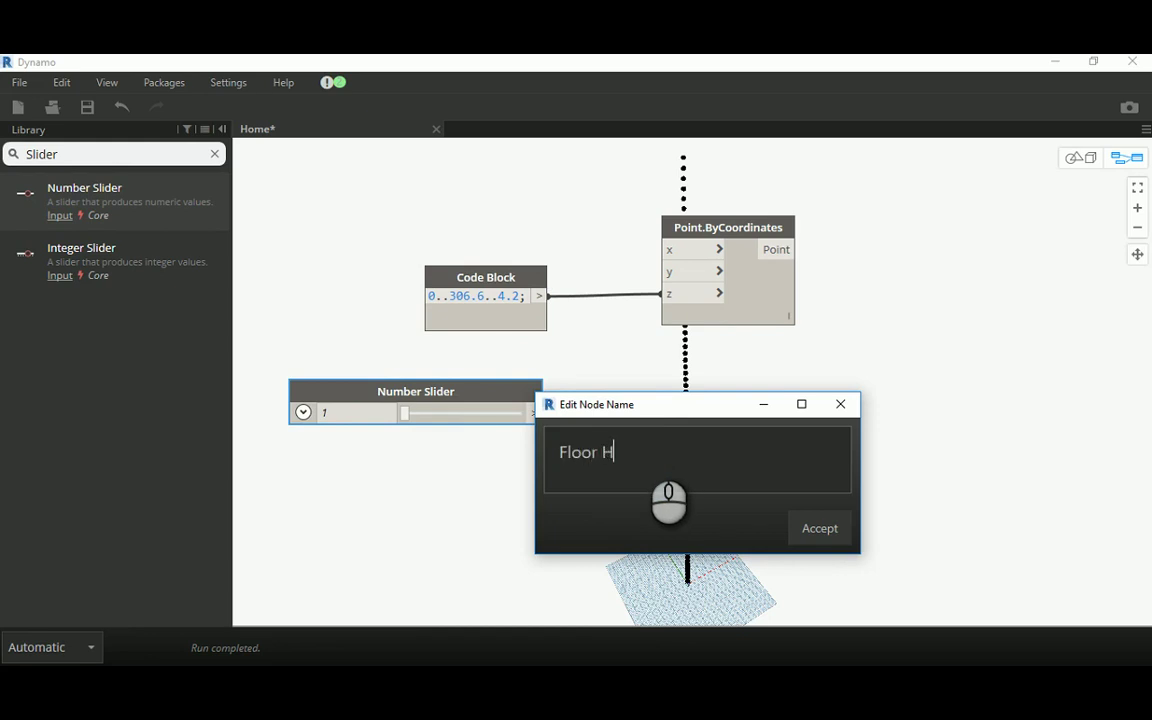
{"action": "left_click", "coordinate": [820, 530]}
{"action": "left_click", "coordinate": [339, 403]}
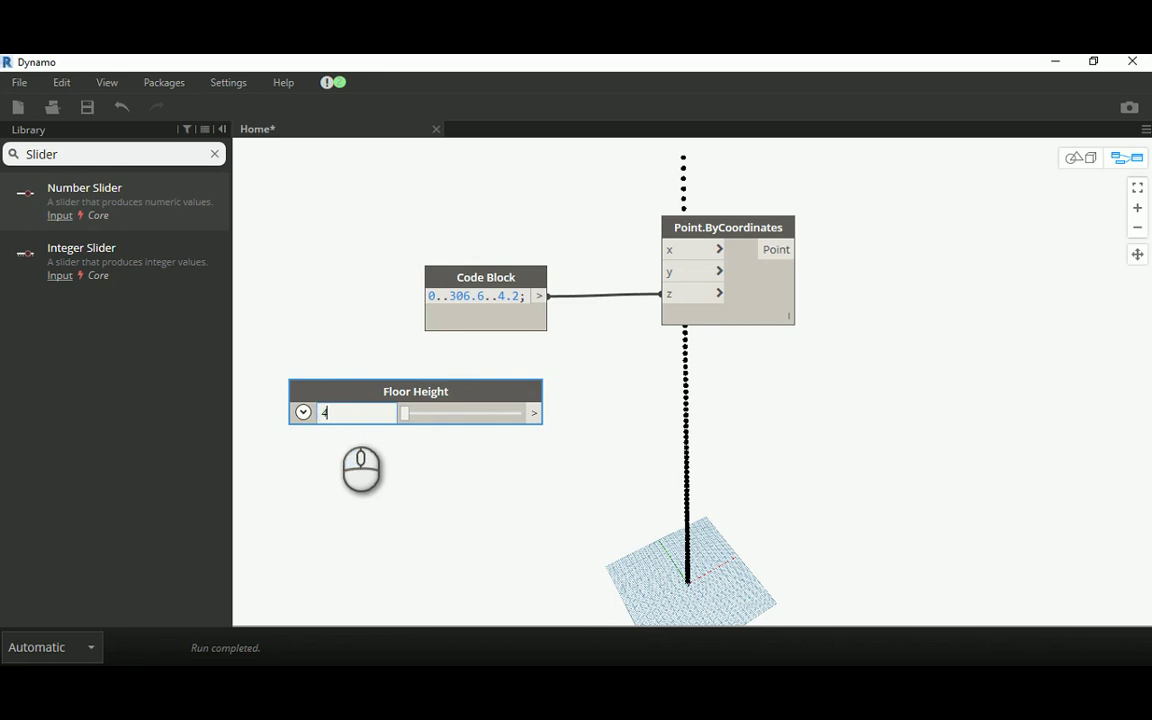
{"action": "left_click", "coordinate": [342, 463]}
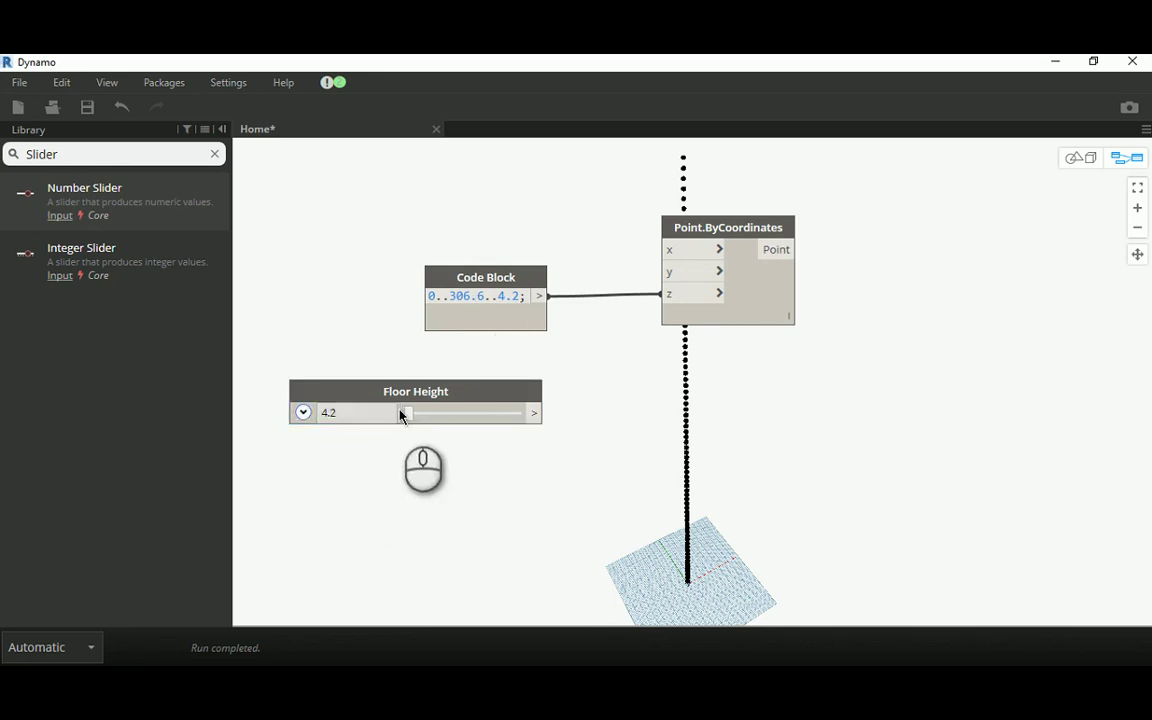
Add an Integer Slider below the Floor Height slider and set its value to 73.
{"action": "left_click", "coordinate": [72, 262]}
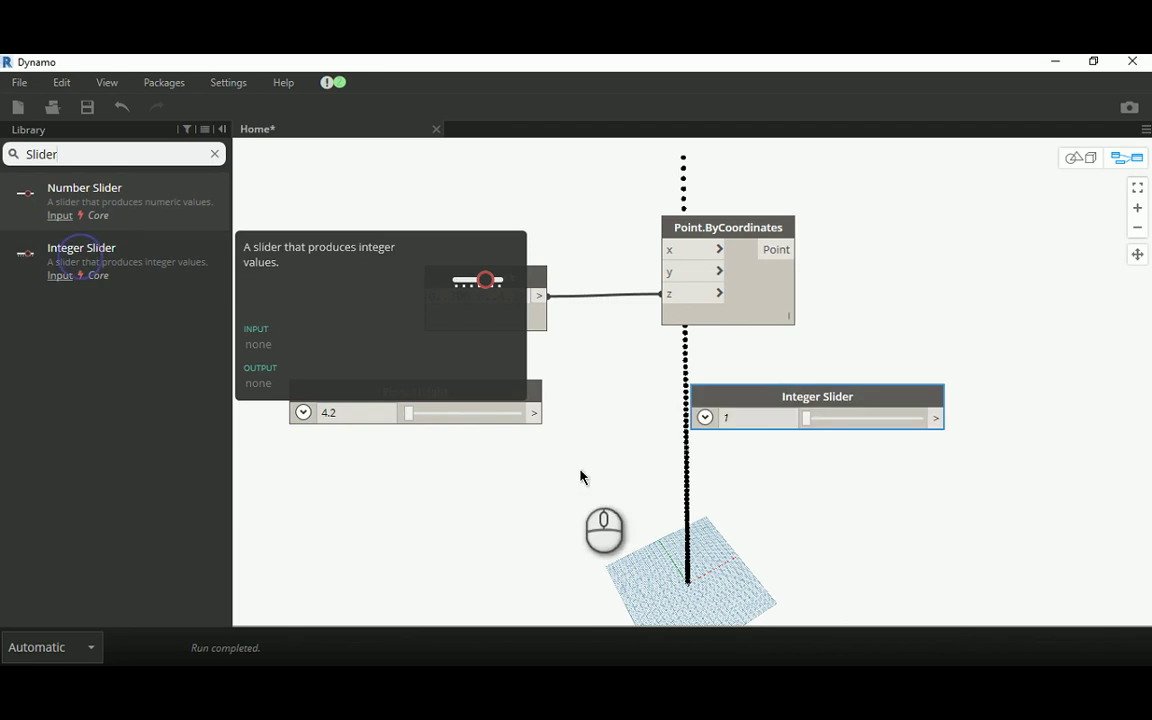
{"action": "left_click_drag", "start_coordinate": [786, 392], "coordinate": [365, 488]}
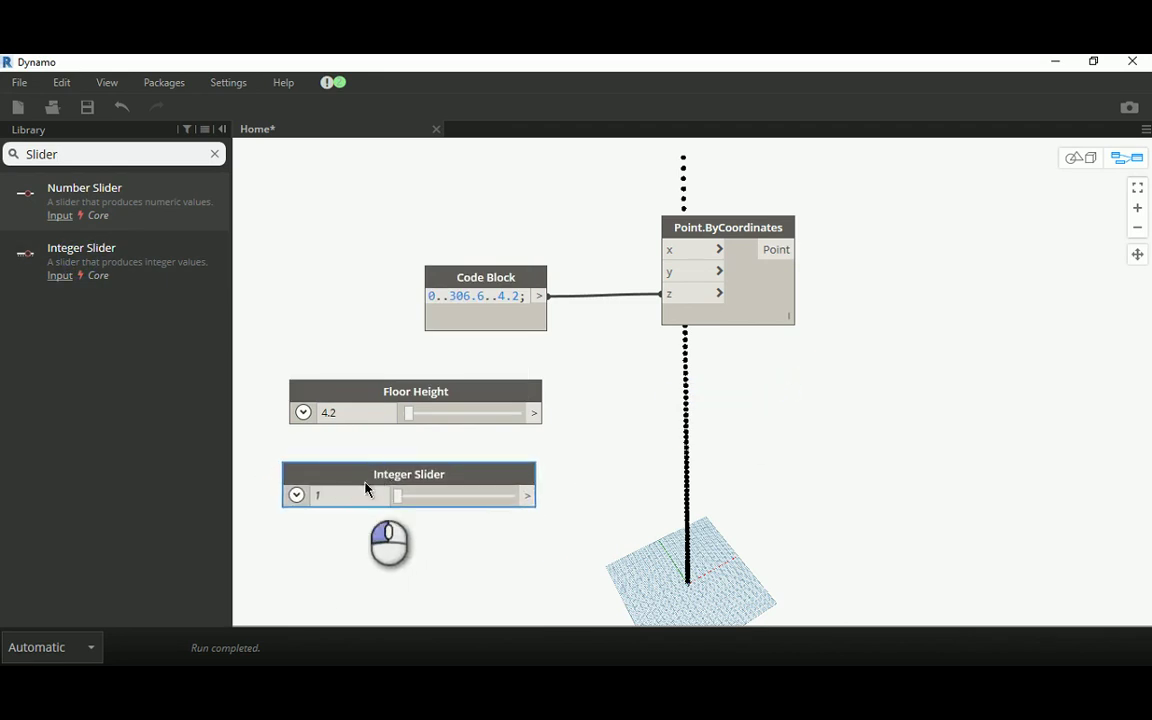
{"action": "left_click", "coordinate": [344, 498]}
{"action": "type", "text": "73"}
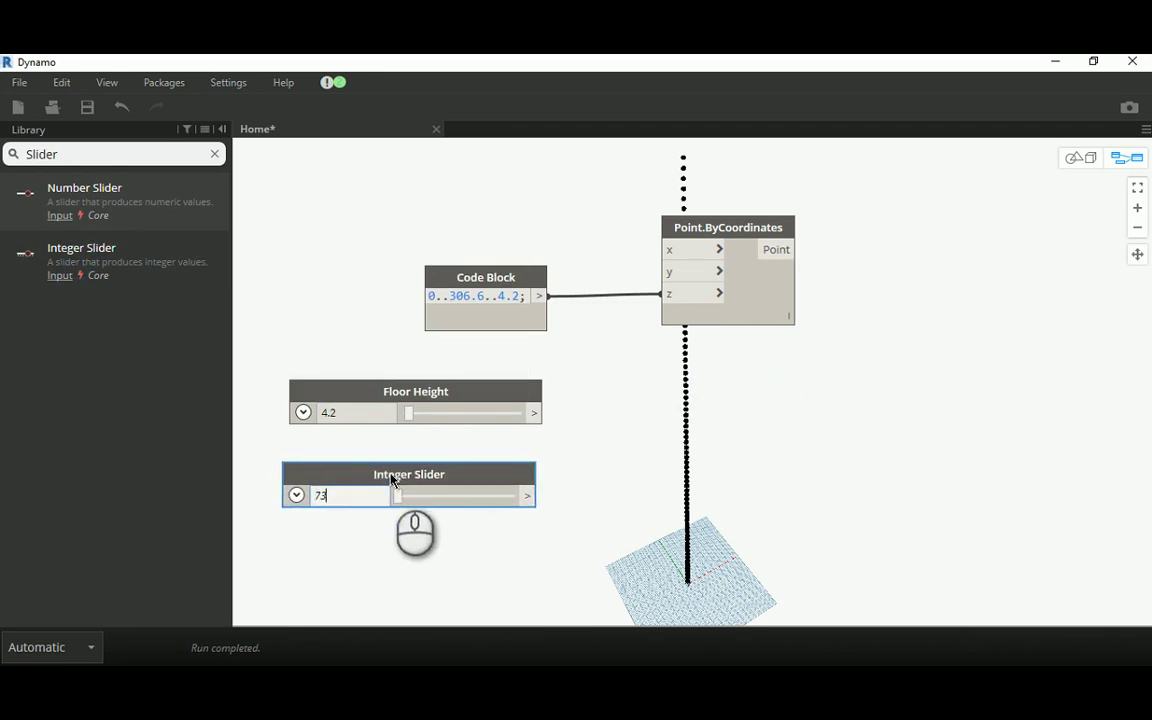
Rename the Integer Slider to Number of Floors.
{"action": "double_click", "coordinate": [393, 477]}
{"action": "type", "text": "Number of"}
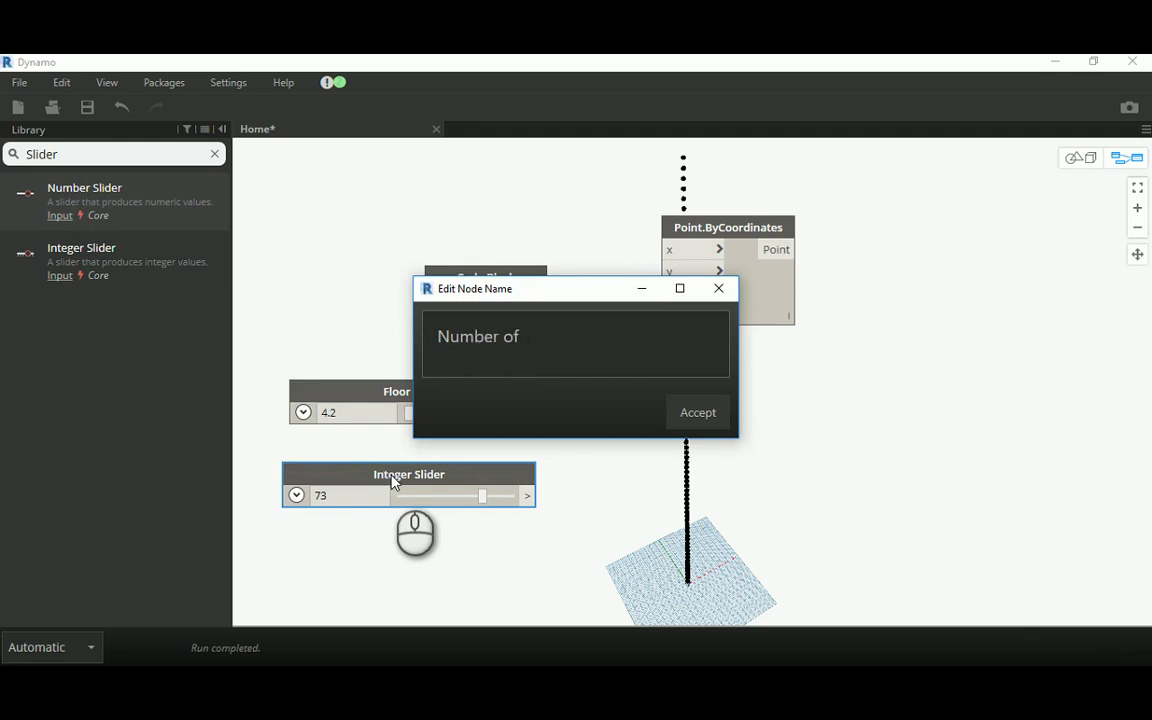
{"action": "type", "text": "Floors"}
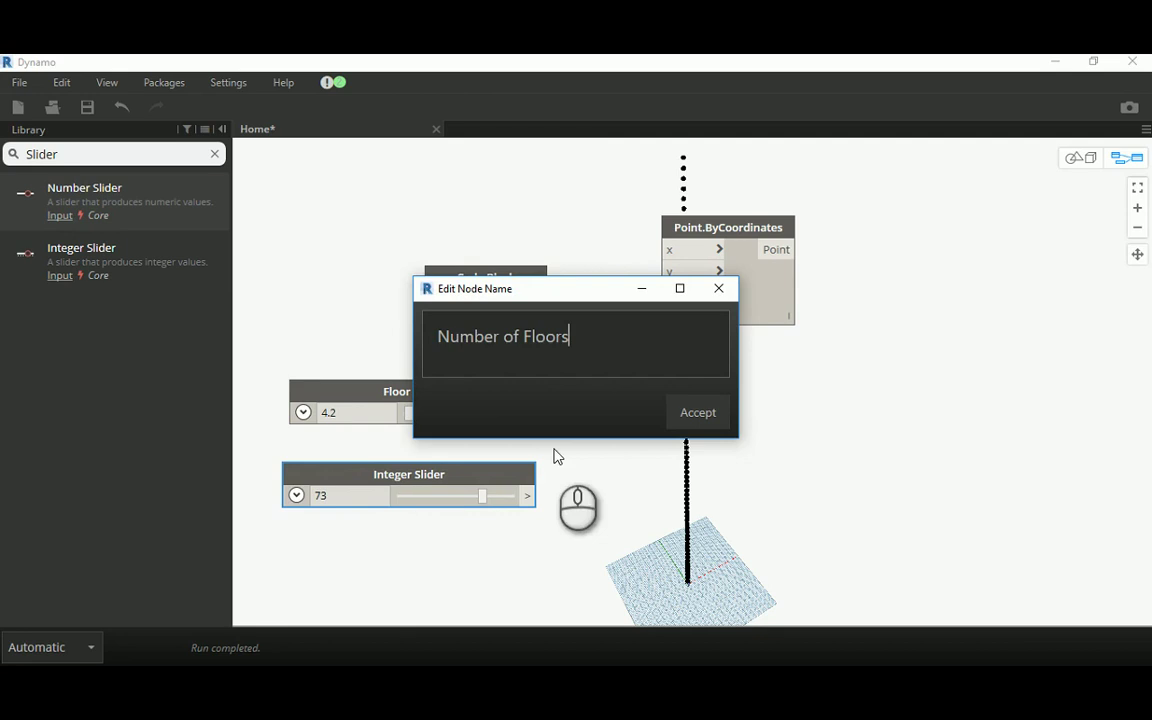
{"action": "left_click", "coordinate": [700, 413]}
Create a code block with the formula a*b and place it beside the two sliders.
{"action": "double_click", "coordinate": [599, 444]}
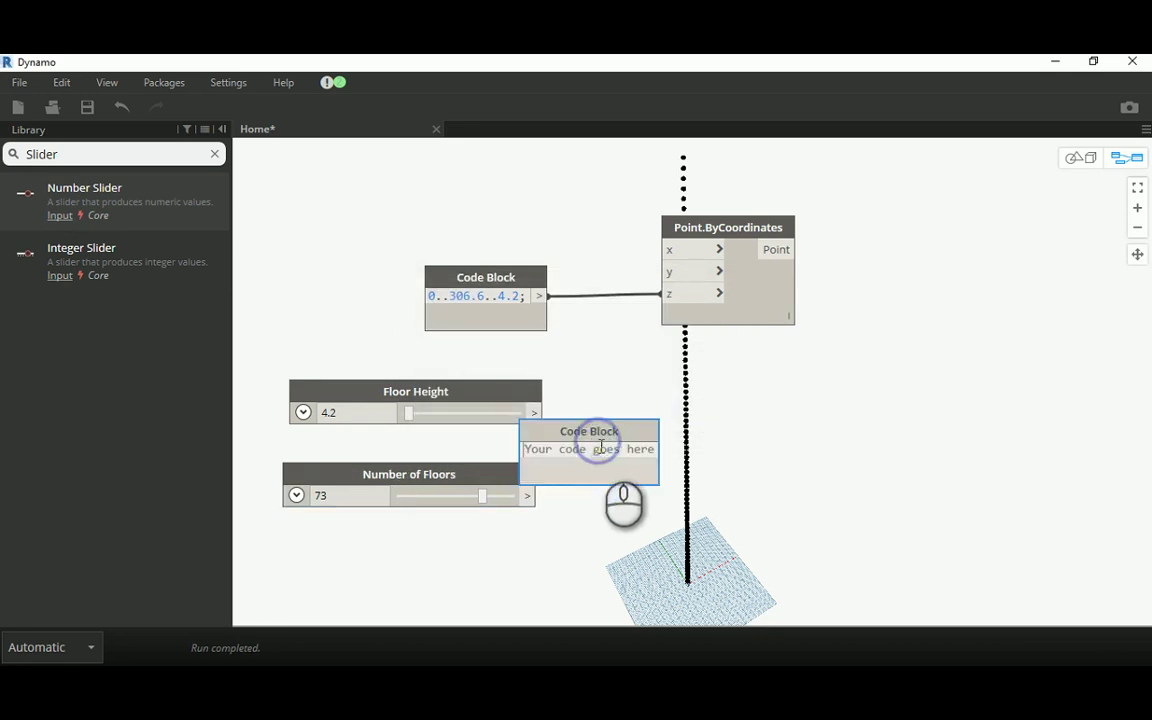
{"action": "type", "text": "a*b"}
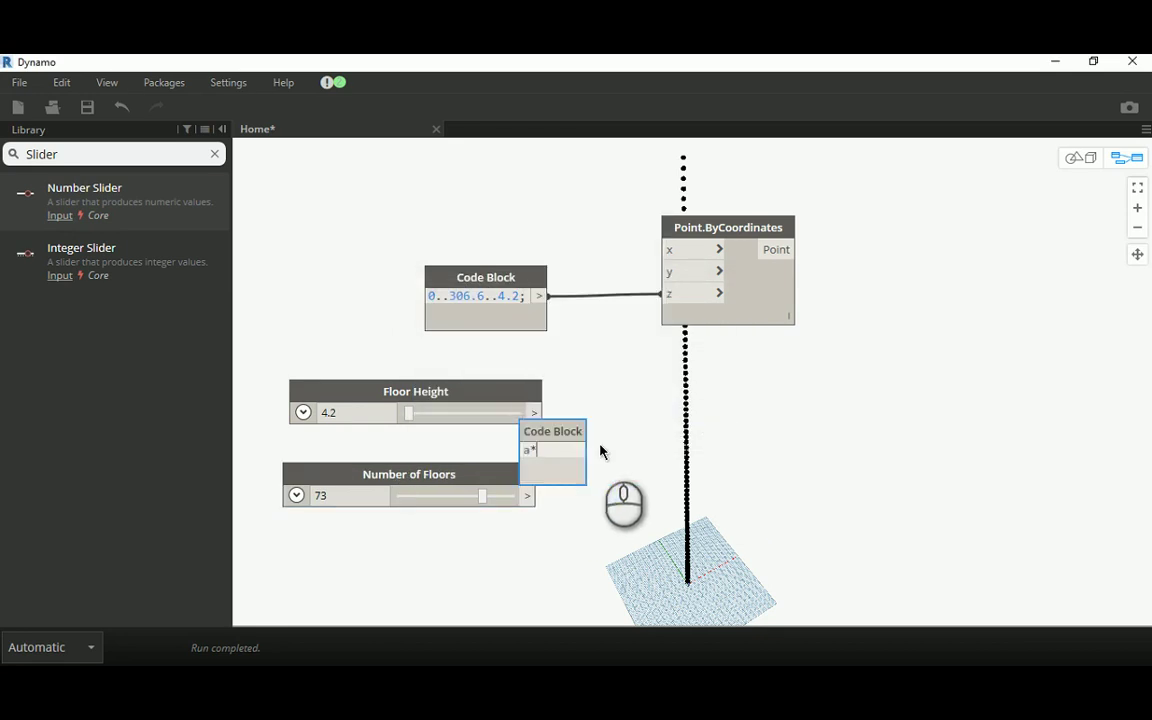
{"action": "left_click", "coordinate": [882, 404]}
{"action": "left_click_drag", "start_coordinate": [548, 432], "coordinate": [618, 420]}
Connect Floor Height to input a and Number of Floors to input b of the multiplication code block.
{"action": "left_click", "coordinate": [535, 413]}
{"action": "left_click", "coordinate": [598, 439]}
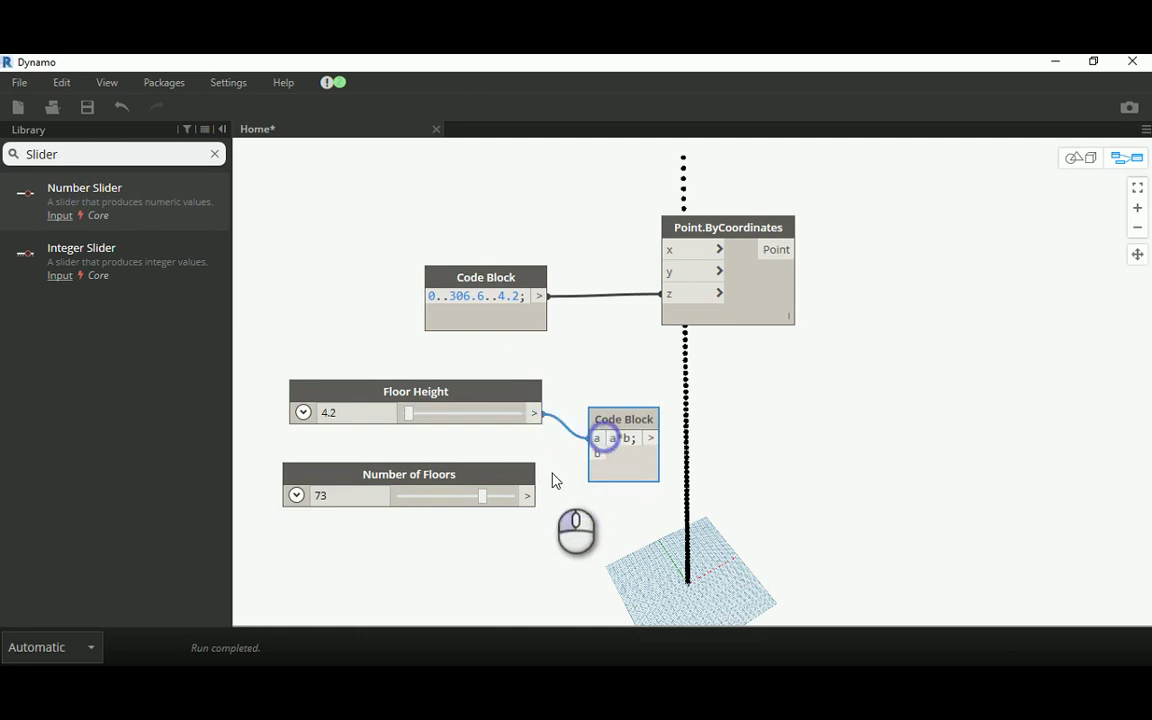
{"action": "left_click", "coordinate": [527, 496]}
{"action": "left_click", "coordinate": [597, 453]}
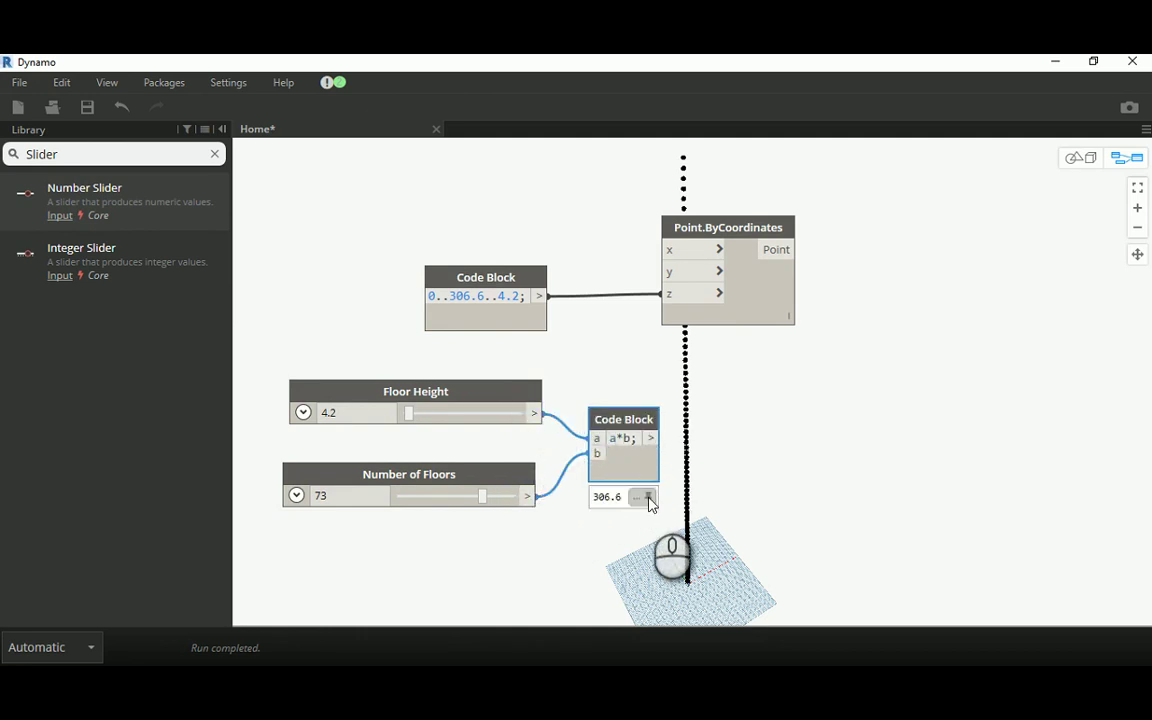
Move both sliders and the a*b code block together, clear of the range code block.
{"action": "middle_click_drag", "start_coordinate": [425, 355], "coordinate": [522, 347]}
{"action": "scroll", "coordinate": [522, 347], "scroll_direction": "down", "scroll_amount": 2}
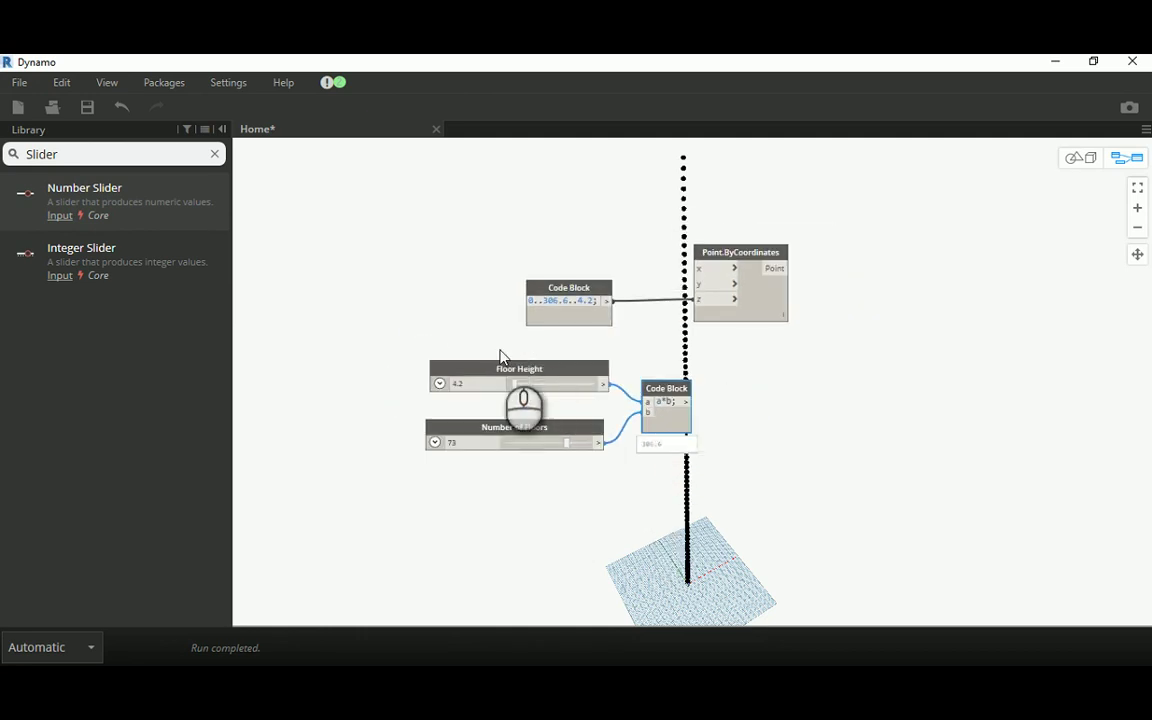
{"action": "left_click_drag", "start_coordinate": [380, 353], "coordinate": [735, 489]}
{"action": "left_click_drag", "start_coordinate": [578, 385], "coordinate": [465, 377]}
{"action": "scroll", "coordinate": [465, 377], "scroll_direction": "up", "scroll_amount": 2}
Replace 306.6 in the range code block with variable a and feed it from the a*b code block's output.
{"action": "mouse_move", "coordinate": [601, 282]}
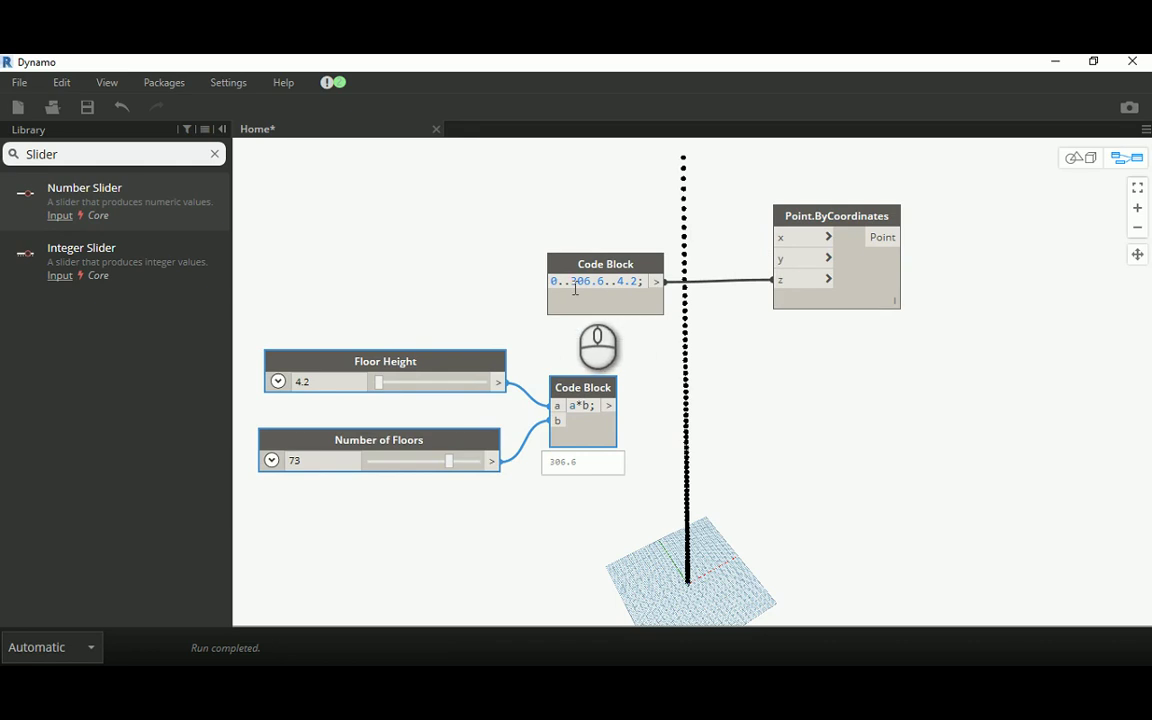
{"action": "left_click_drag", "start_coordinate": [572, 283], "coordinate": [599, 288]}
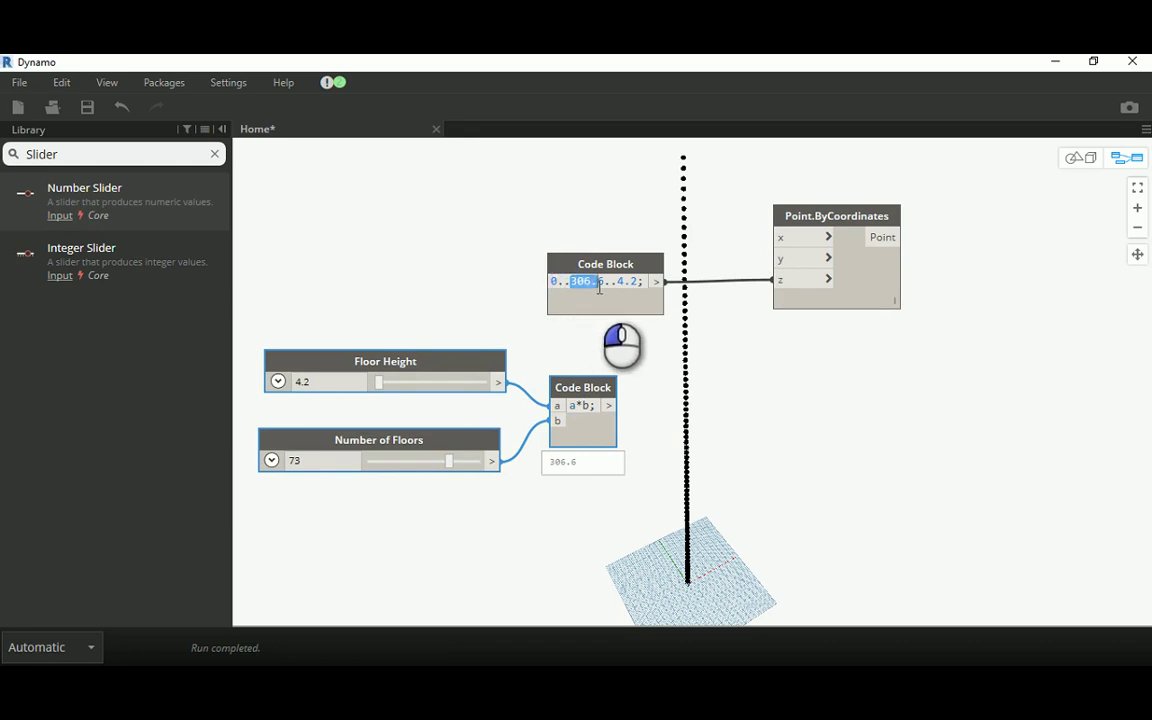
{"action": "type", "text": "a"}
{"action": "left_click", "coordinate": [499, 303]}
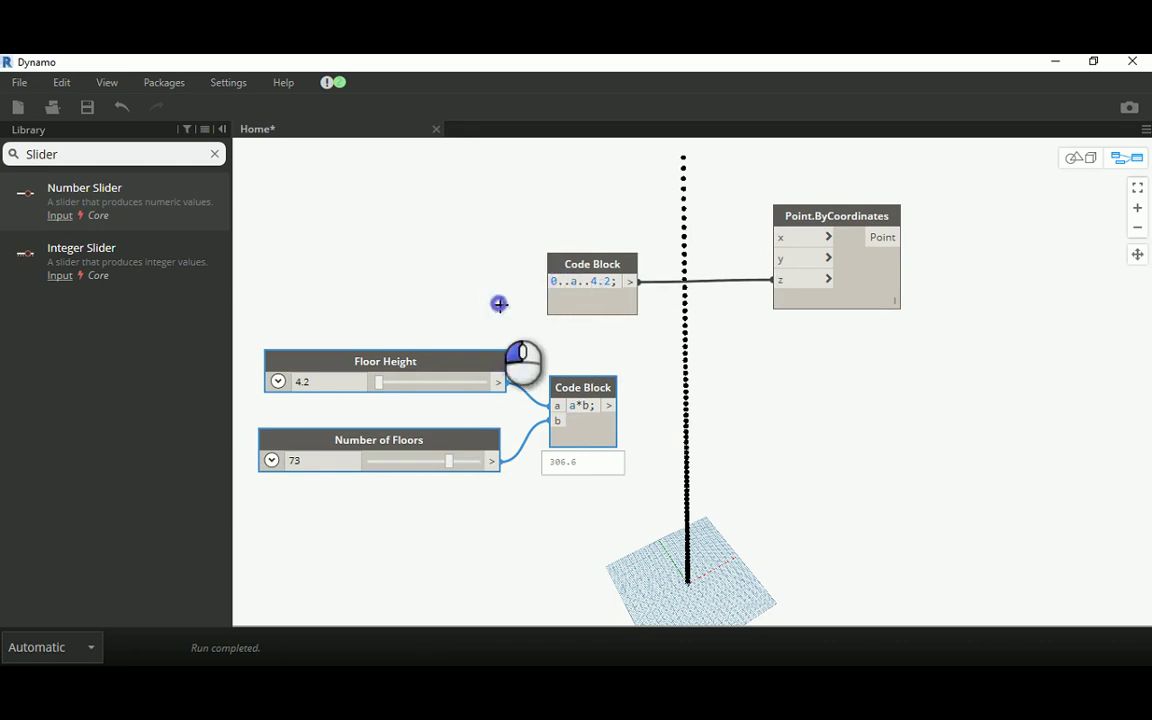
{"action": "left_click_drag", "start_coordinate": [609, 405], "coordinate": [555, 283]}
Rename the a*b code block to Overall Height of the tower.
{"action": "double_click", "coordinate": [590, 389]}
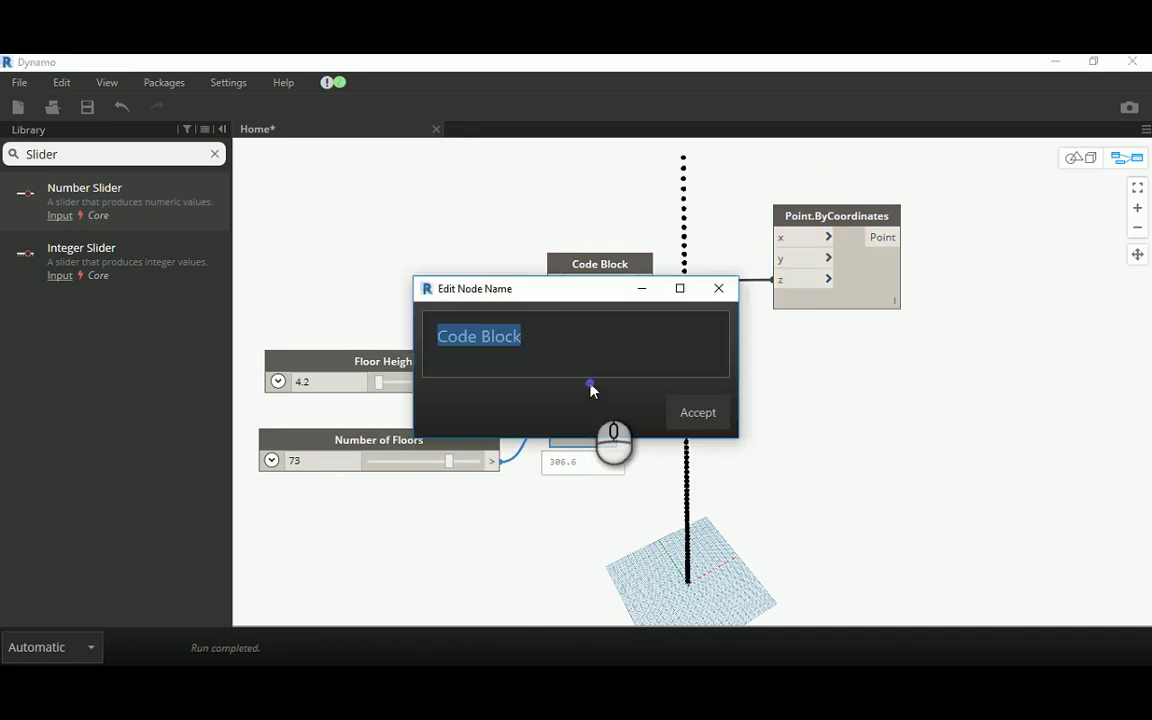
{"action": "type", "text": "Over"}
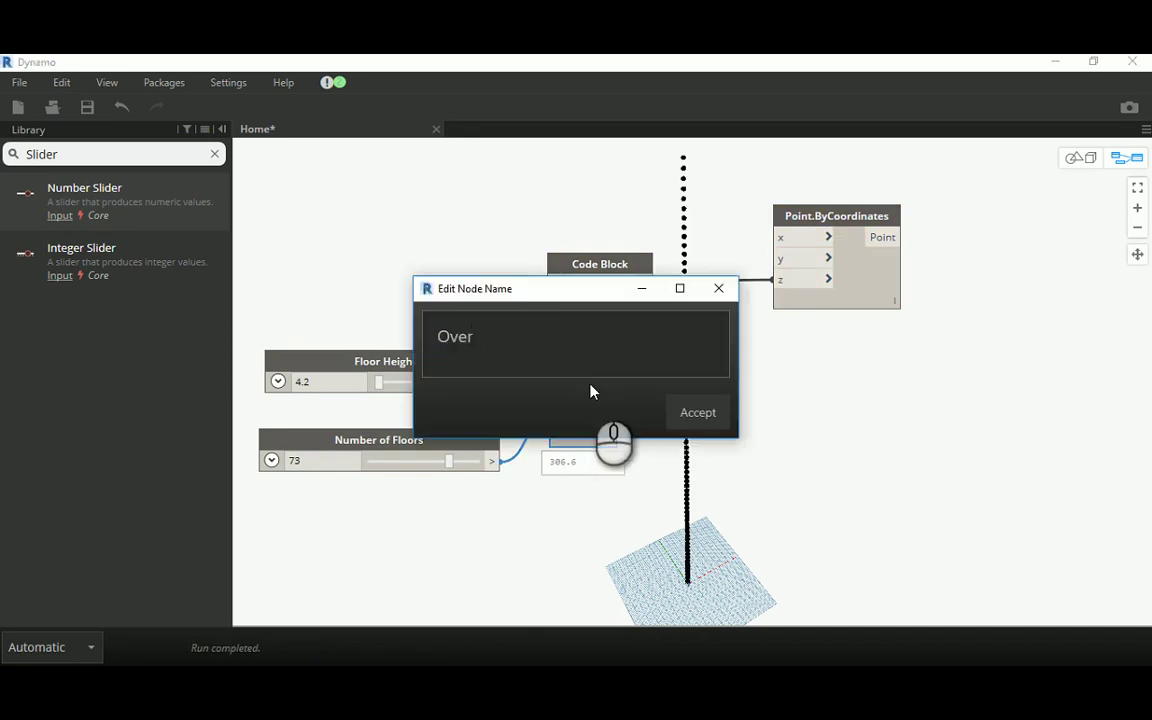
{"action": "type", "text": "all Height of the tower"}
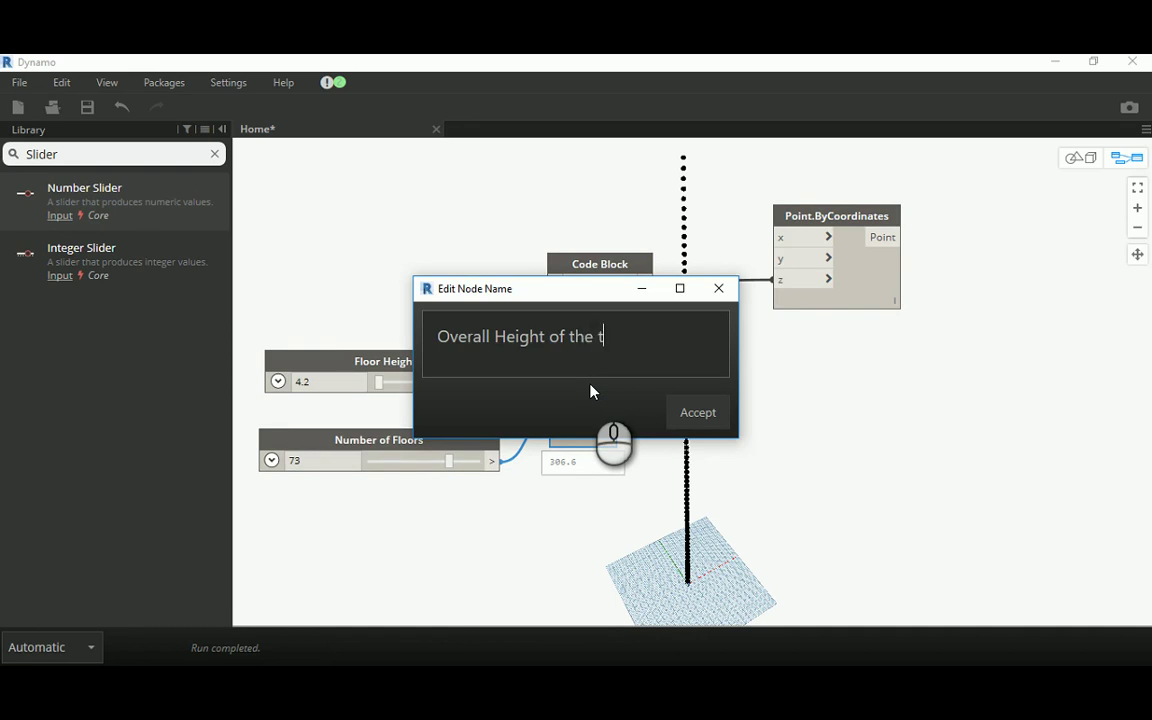
{"action": "left_click", "coordinate": [672, 415]}
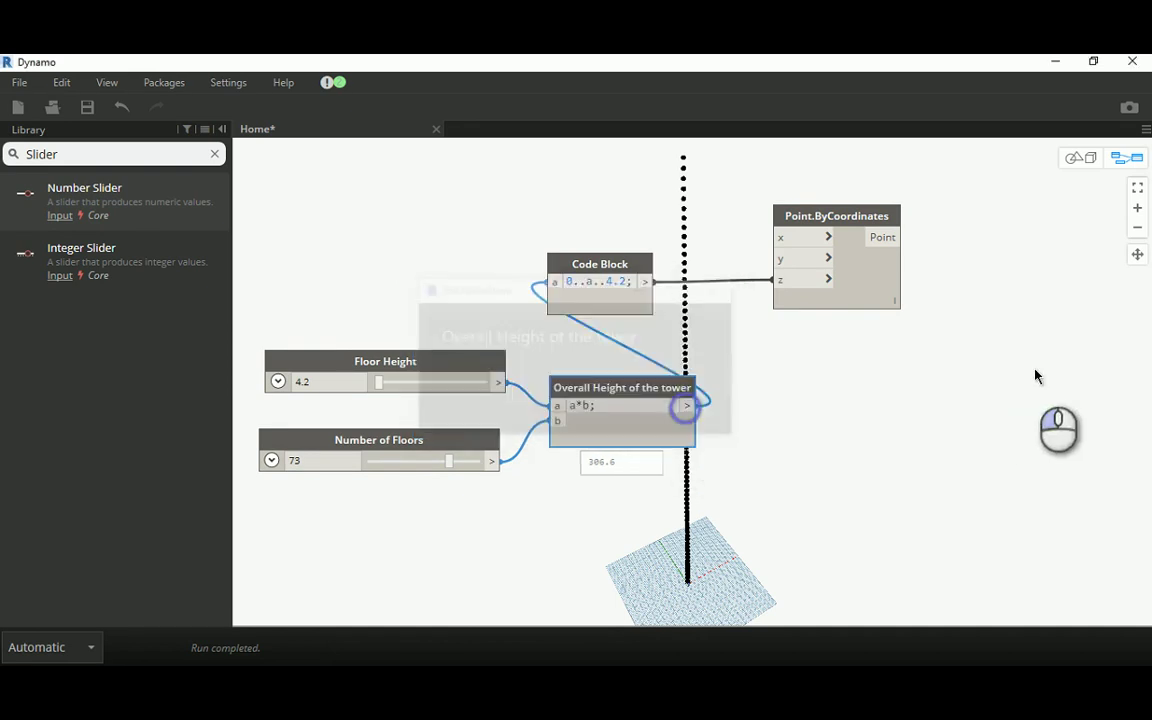
Move the Overall Height of the tower block and both sliders ahead of the range code block, lined up with its input.
{"action": "scroll", "coordinate": [965, 400], "scroll_direction": "down", "scroll_amount": 3}
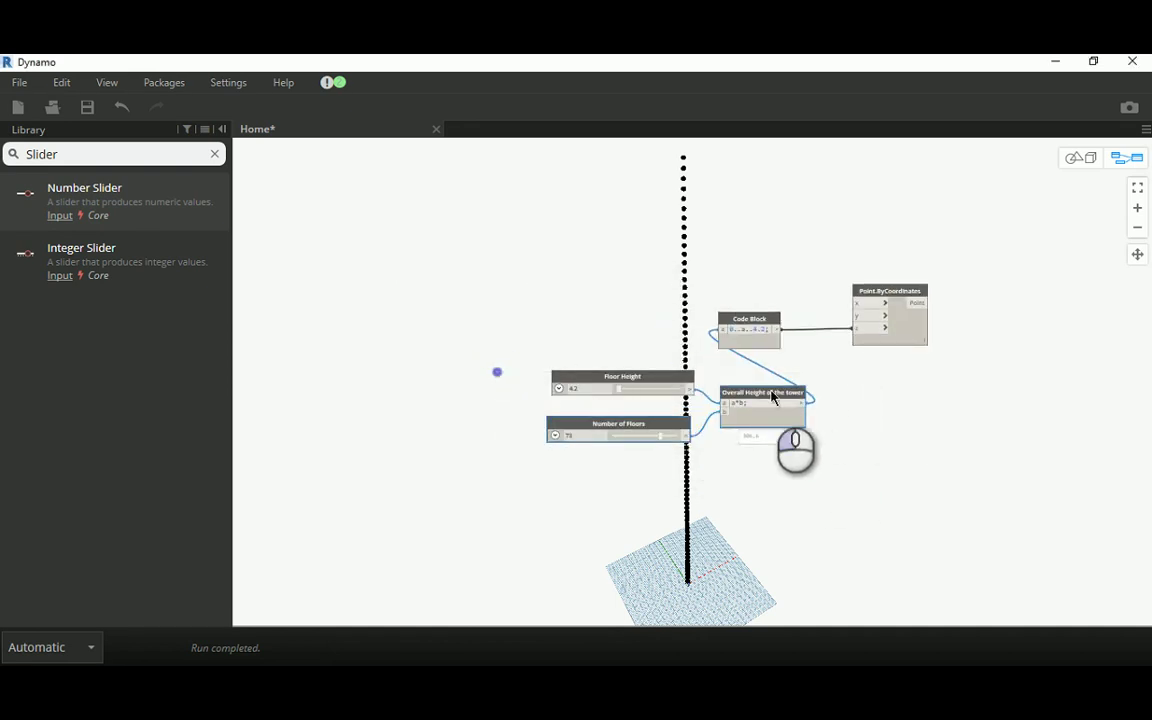
{"action": "left_click_drag", "start_coordinate": [768, 394], "coordinate": [616, 318]}
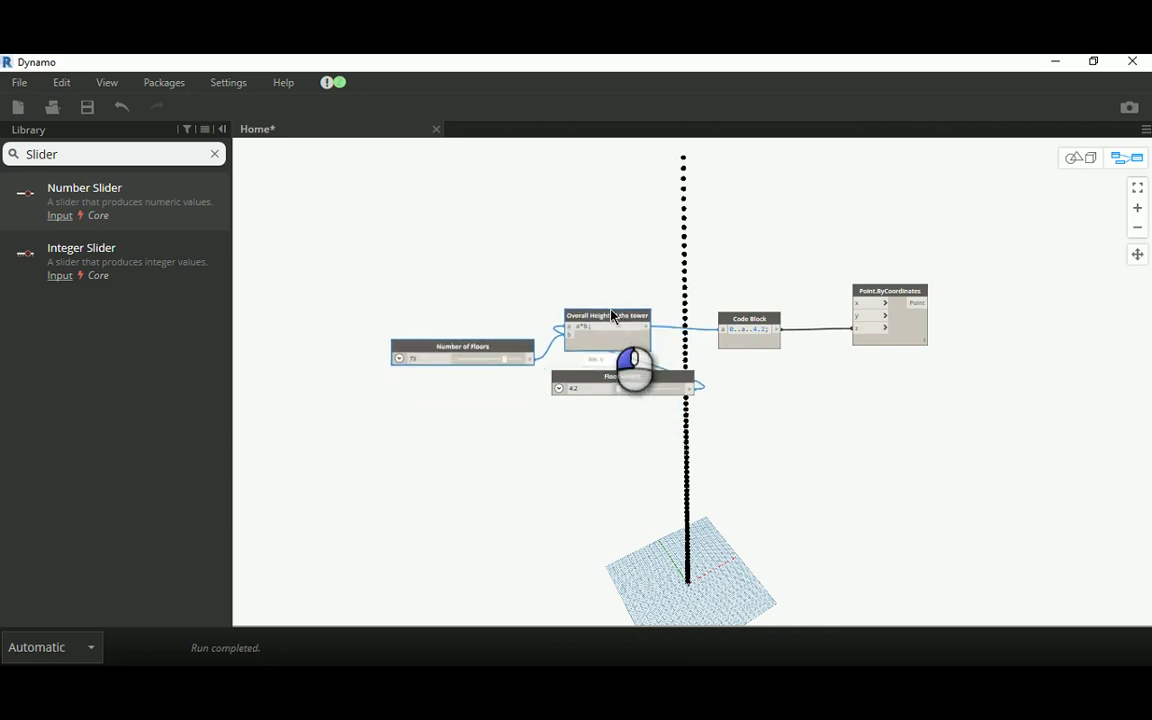
{"action": "left_click_drag", "start_coordinate": [616, 389], "coordinate": [460, 317]}
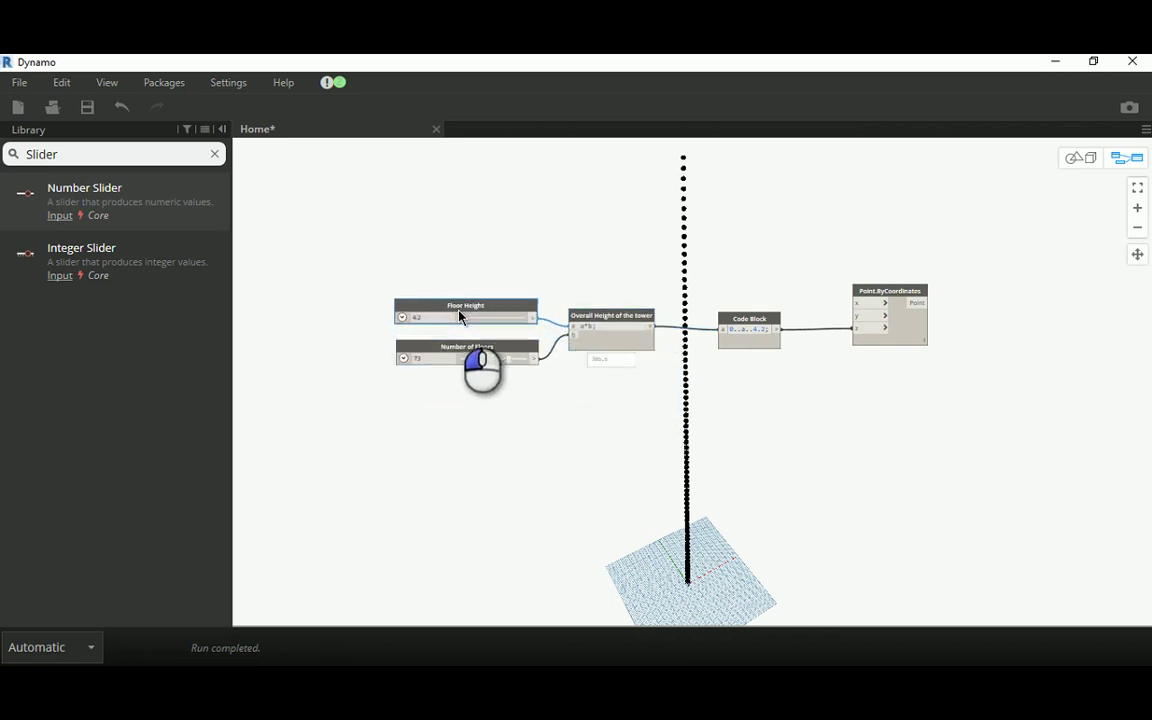
Replace 4.2 in the range code block with variable b and feed it from the Floor Height slider.
{"action": "scroll", "coordinate": [645, 350], "scroll_direction": "up", "scroll_amount": 3}
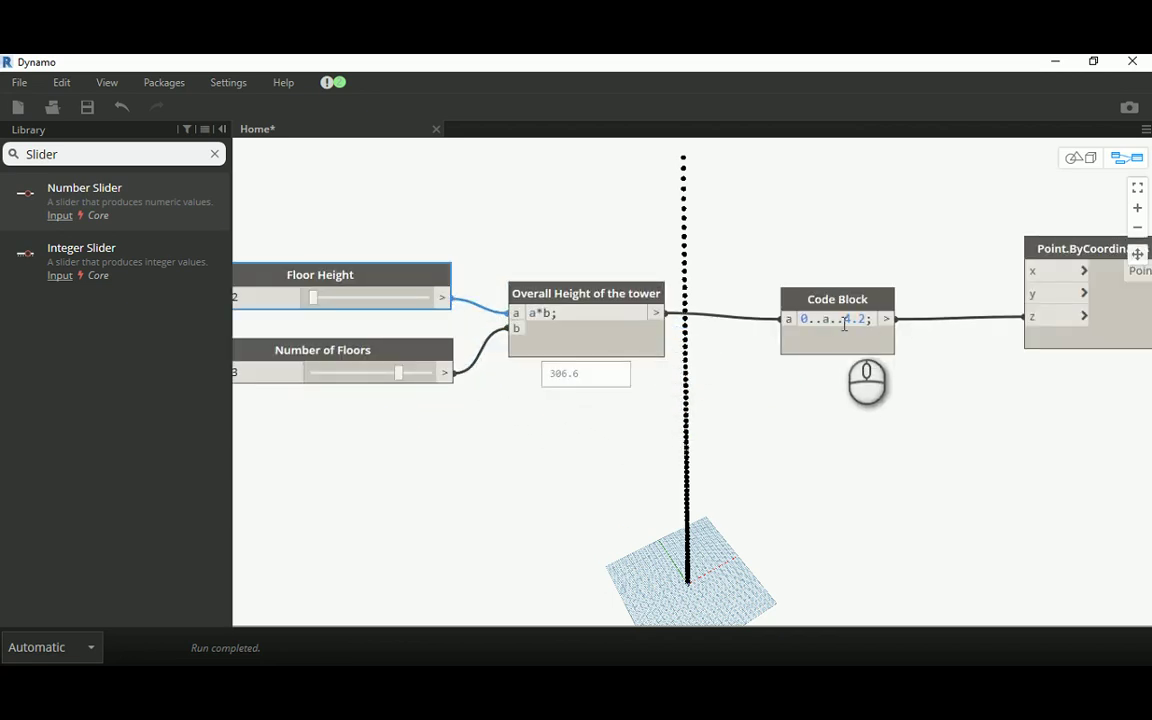
{"action": "left_click_drag", "start_coordinate": [841, 321], "coordinate": [863, 322]}
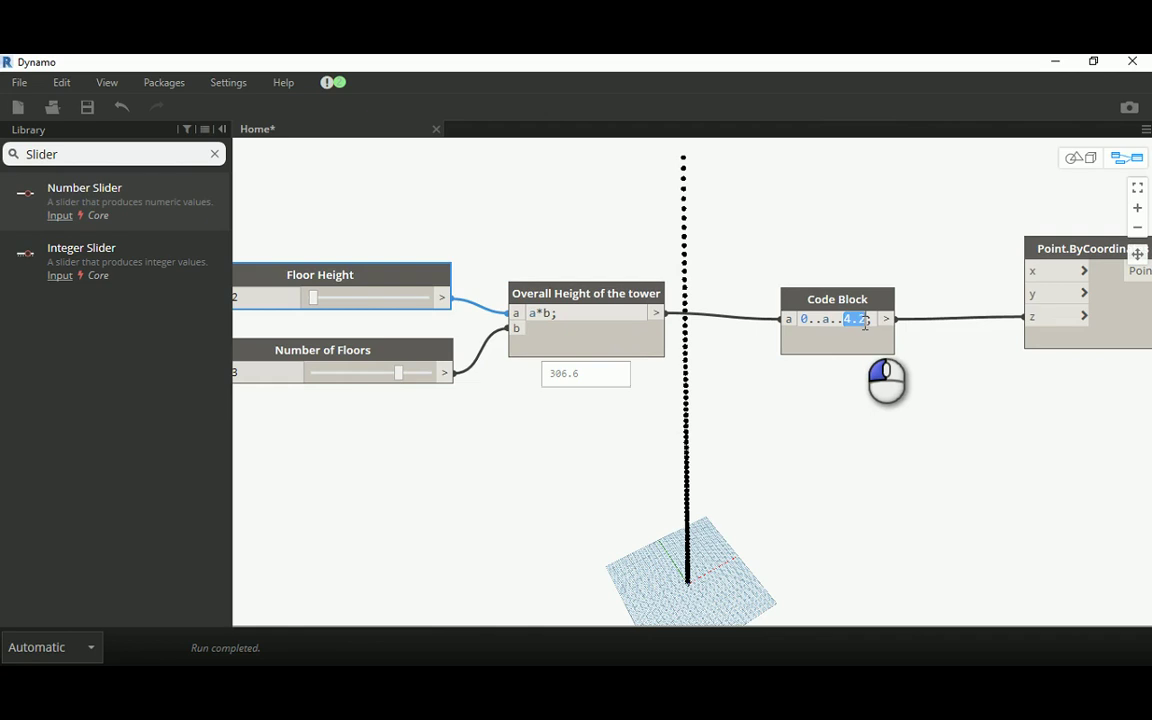
{"action": "type", "text": "b"}
{"action": "left_click", "coordinate": [851, 404]}
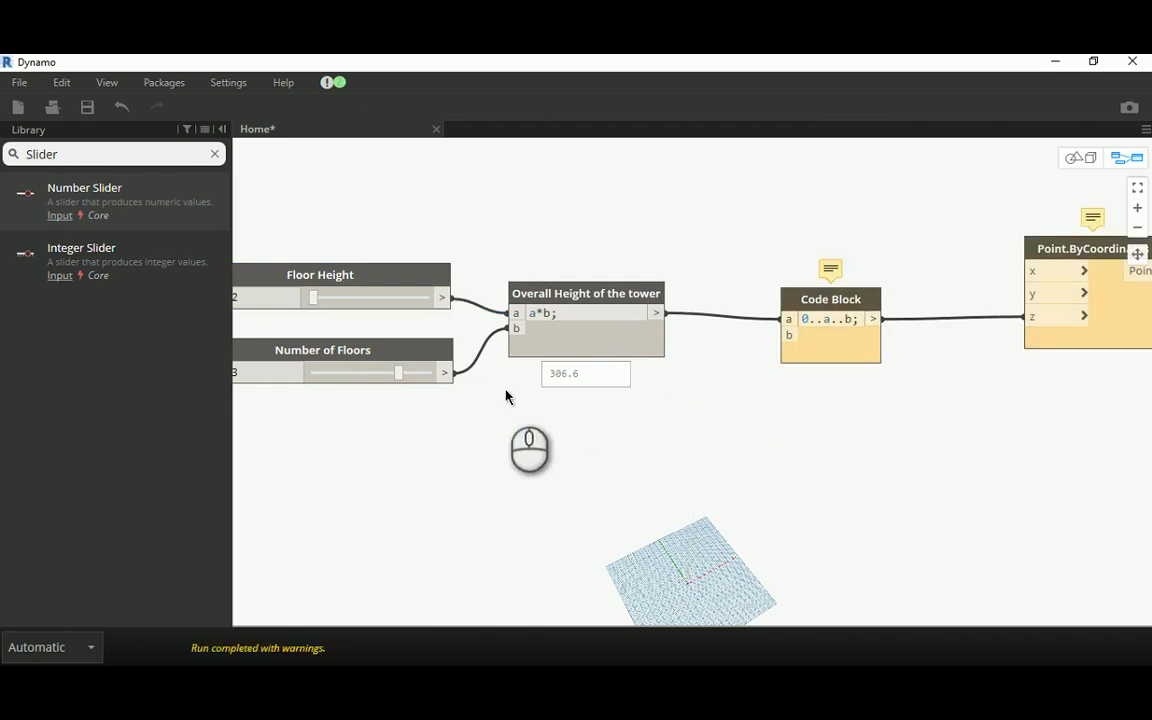
{"action": "left_click", "coordinate": [415, 526]}
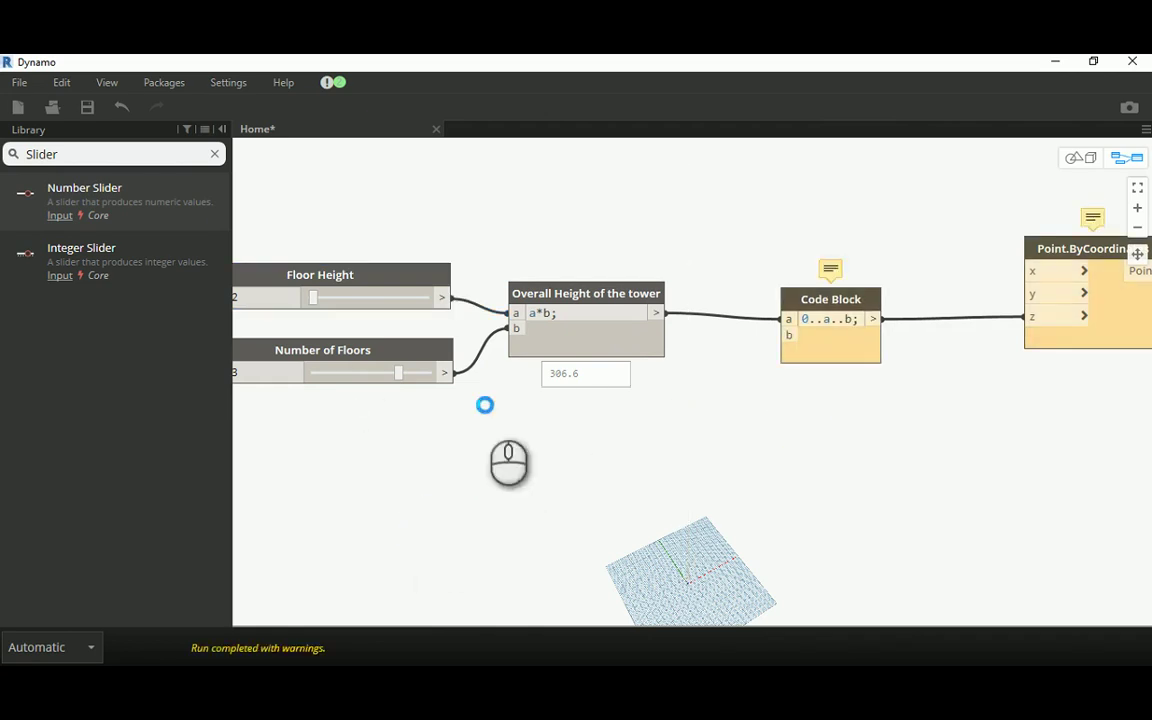
{"action": "scroll", "coordinate": [446, 296], "scroll_direction": "down", "scroll_amount": 1}
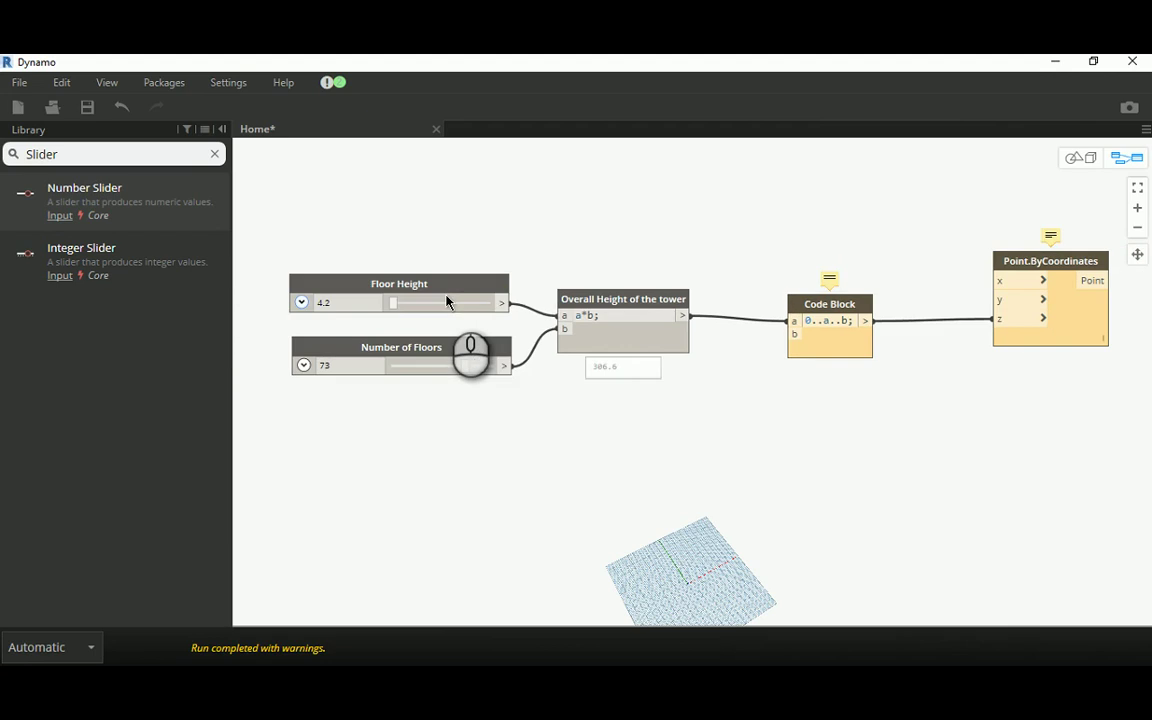
{"action": "left_click_drag", "start_coordinate": [504, 302], "coordinate": [794, 334]}
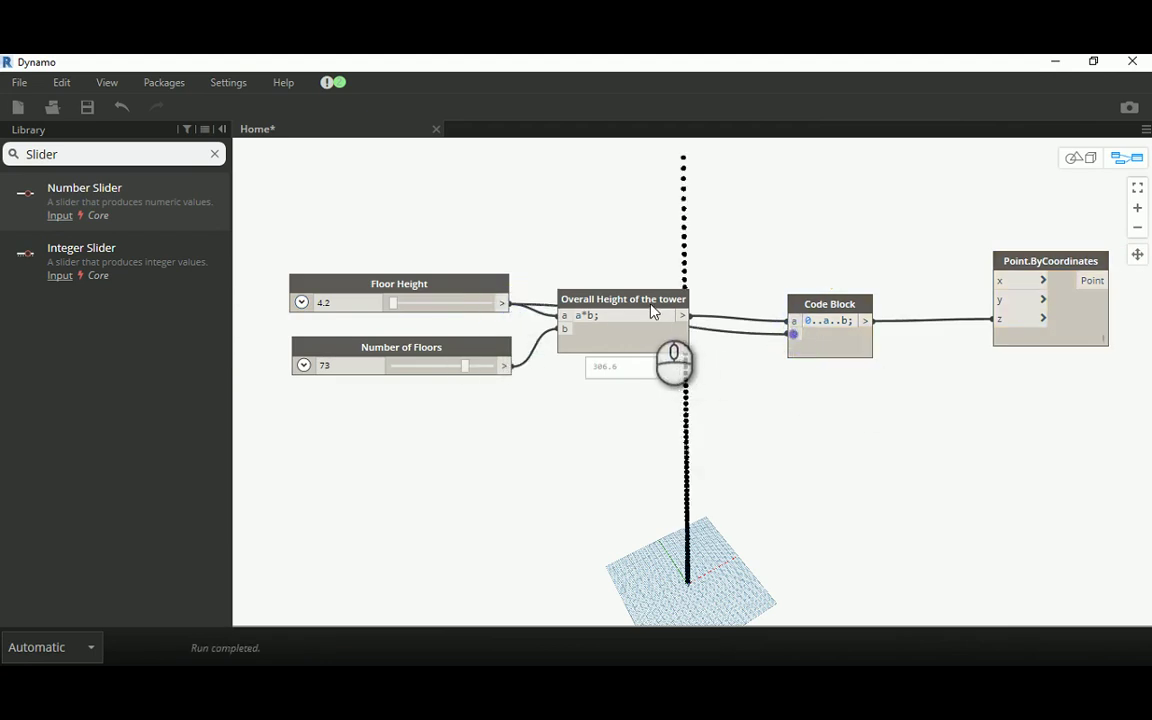
Raise the range code block slightly, place the Overall Height of the tower block below the Floor Height wire, and pin the Point.ByCoordinates preview.
{"action": "left_click_drag", "start_coordinate": [649, 300], "coordinate": [686, 236]}
{"action": "left_click_drag", "start_coordinate": [829, 309], "coordinate": [826, 290]}
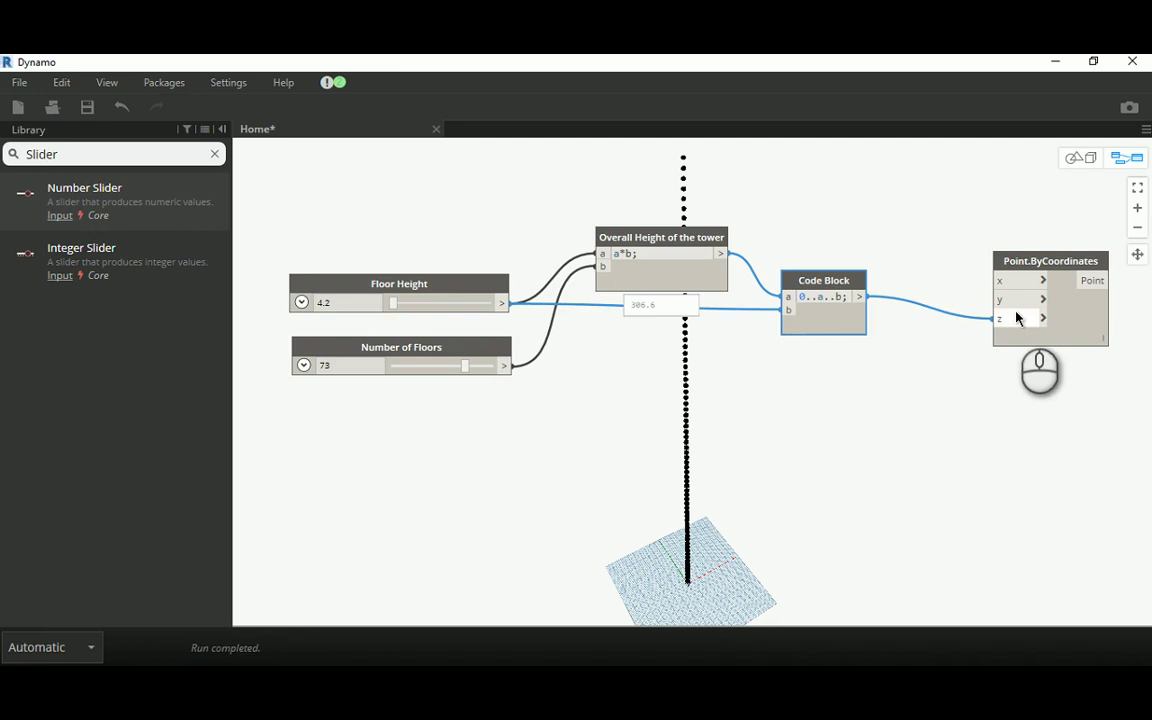
{"action": "left_click", "coordinate": [1093, 360]}
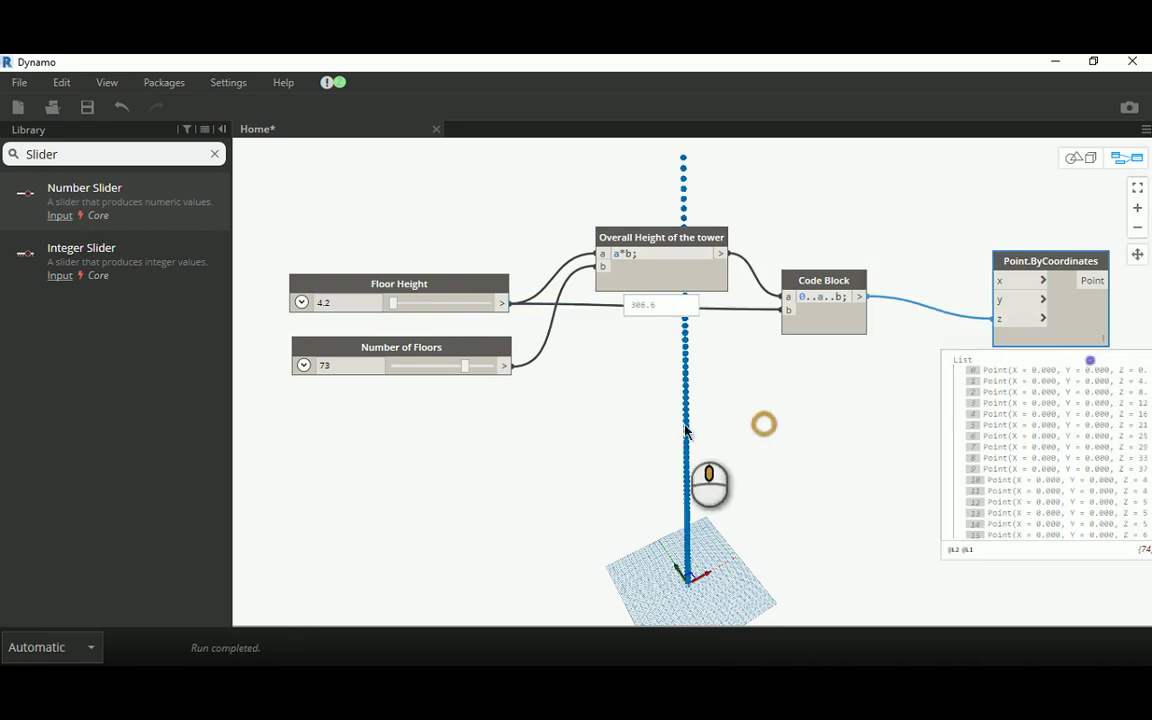
{"action": "middle_click_drag", "start_coordinate": [764, 422], "coordinate": [587, 426]}
{"action": "left_click_drag", "start_coordinate": [495, 234], "coordinate": [511, 332]}
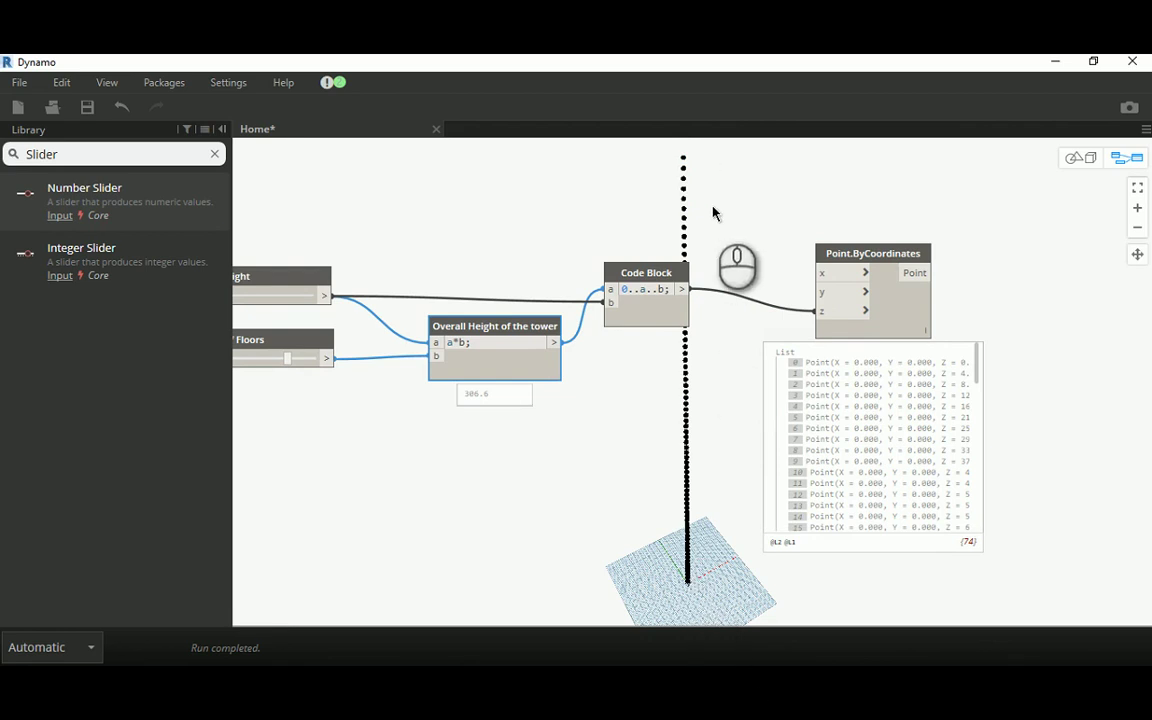
Examine the full list of generated points in the Point.ByCoordinates preview.
{"action": "mouse_move", "coordinate": [866, 532]}
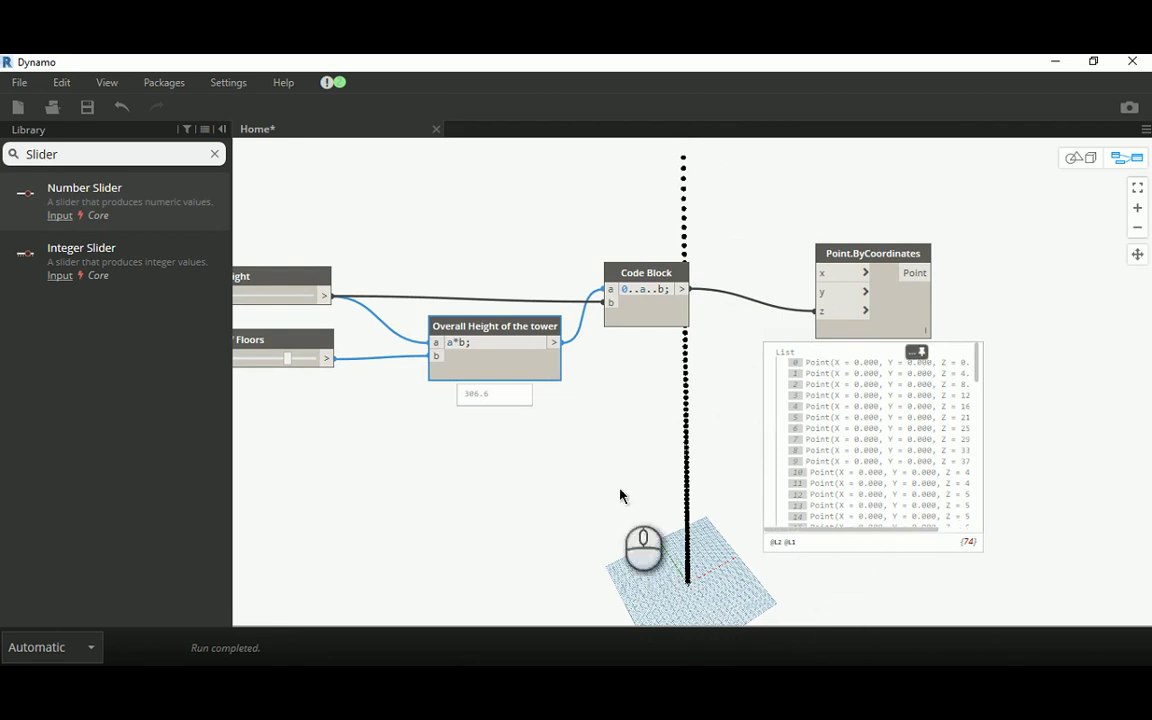
{"action": "scroll", "coordinate": [600, 480], "scroll_direction": "down", "scroll_amount": 2}
{"action": "middle_click_drag", "start_coordinate": [369, 501], "coordinate": [414, 499]}
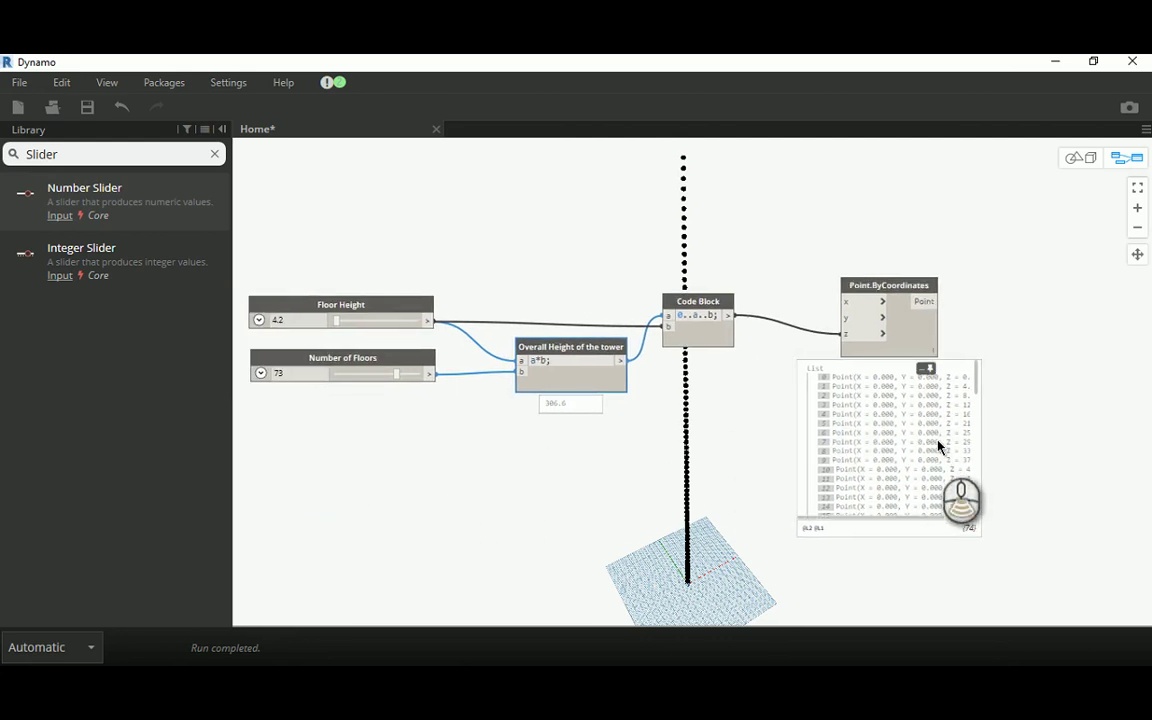
{"action": "scroll", "coordinate": [938, 444], "scroll_direction": "down", "scroll_amount": 5}
{"action": "scroll", "coordinate": [938, 444], "scroll_direction": "down", "scroll_amount": 5}
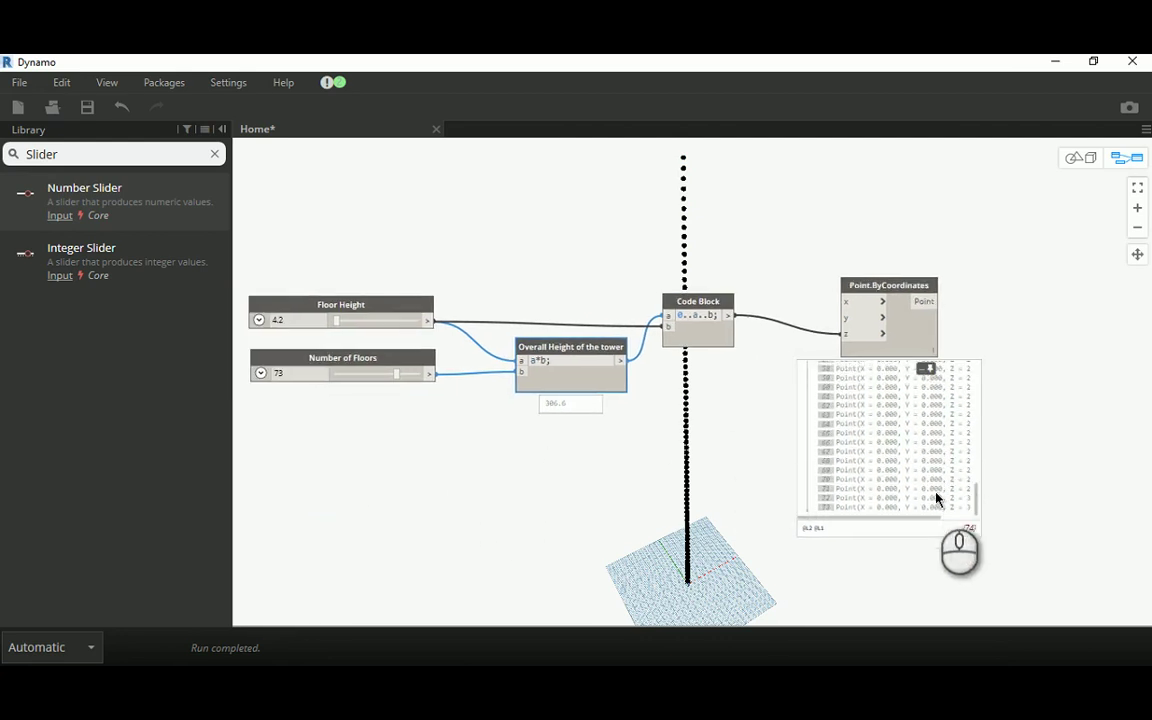
{"action": "left_click_drag", "start_coordinate": [923, 522], "coordinate": [830, 516]}
{"action": "scroll", "coordinate": [882, 465], "scroll_direction": "up", "scroll_amount": 13}
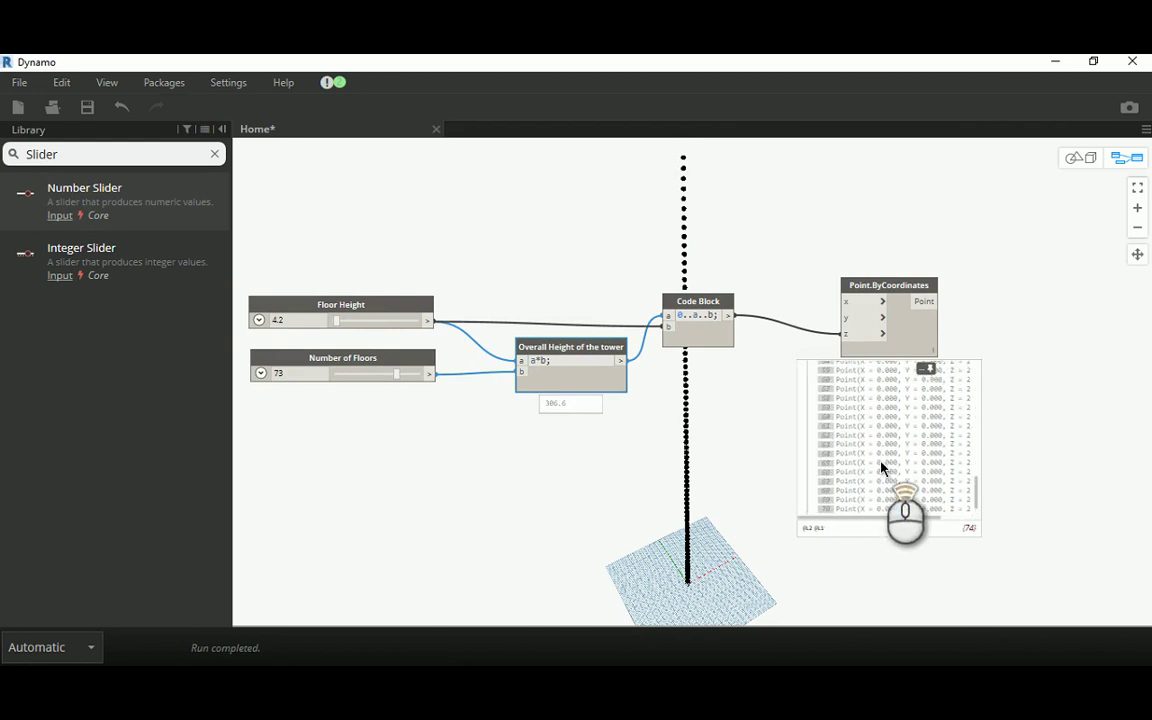
{"action": "scroll", "coordinate": [882, 465], "scroll_direction": "up", "scroll_amount": 2}
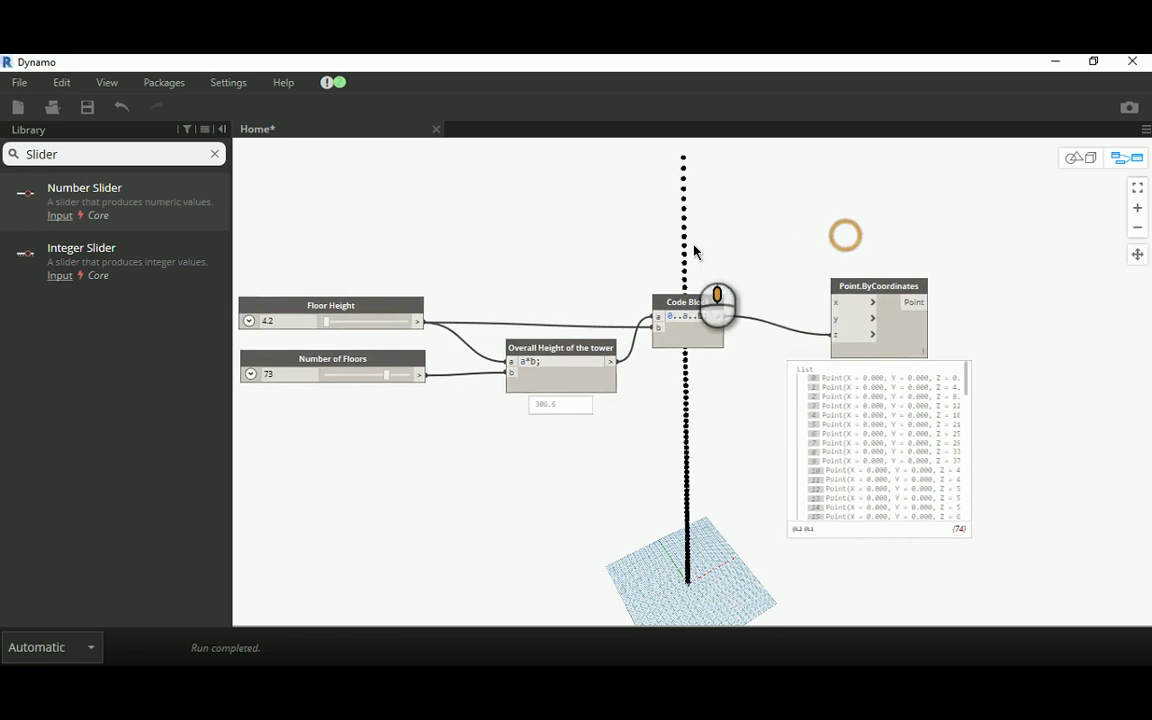
Collapse the Point.ByCoordinates preview and move the node closer to the range code block so their wire runs straight.
{"action": "middle_click_drag", "start_coordinate": [692, 249], "coordinate": [521, 259]}
{"action": "left_click", "coordinate": [755, 378]}
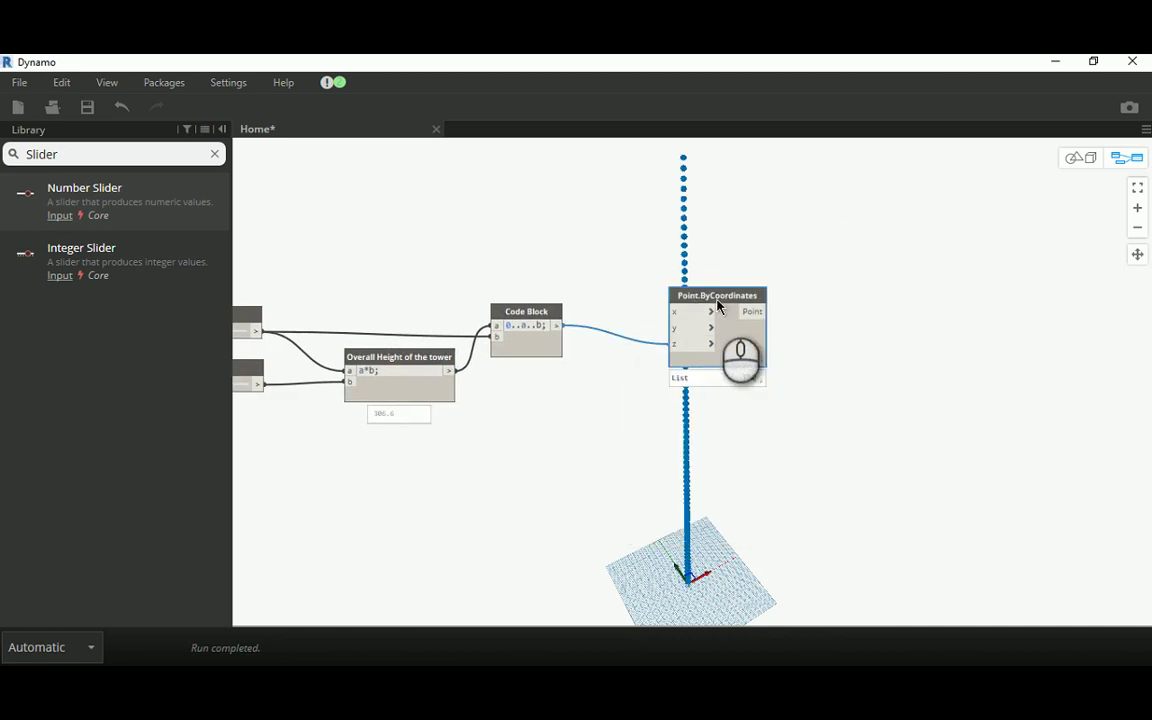
{"action": "left_click_drag", "start_coordinate": [716, 298], "coordinate": [689, 280]}
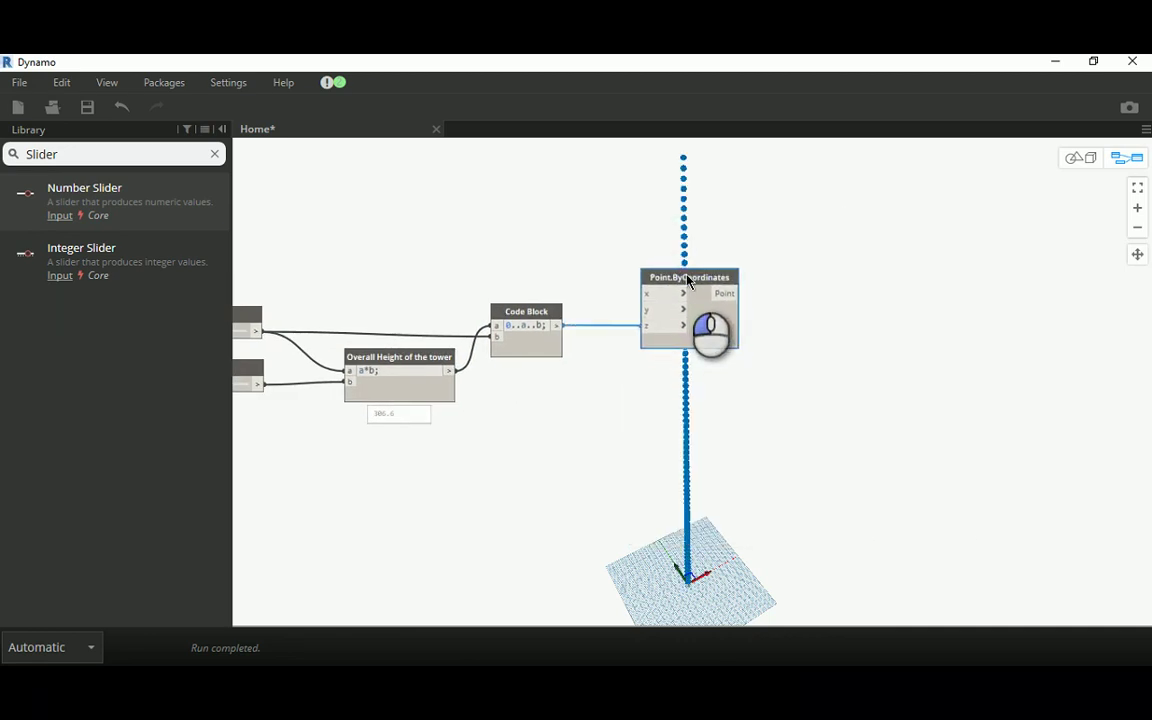
{"action": "left_click", "coordinate": [852, 310]}
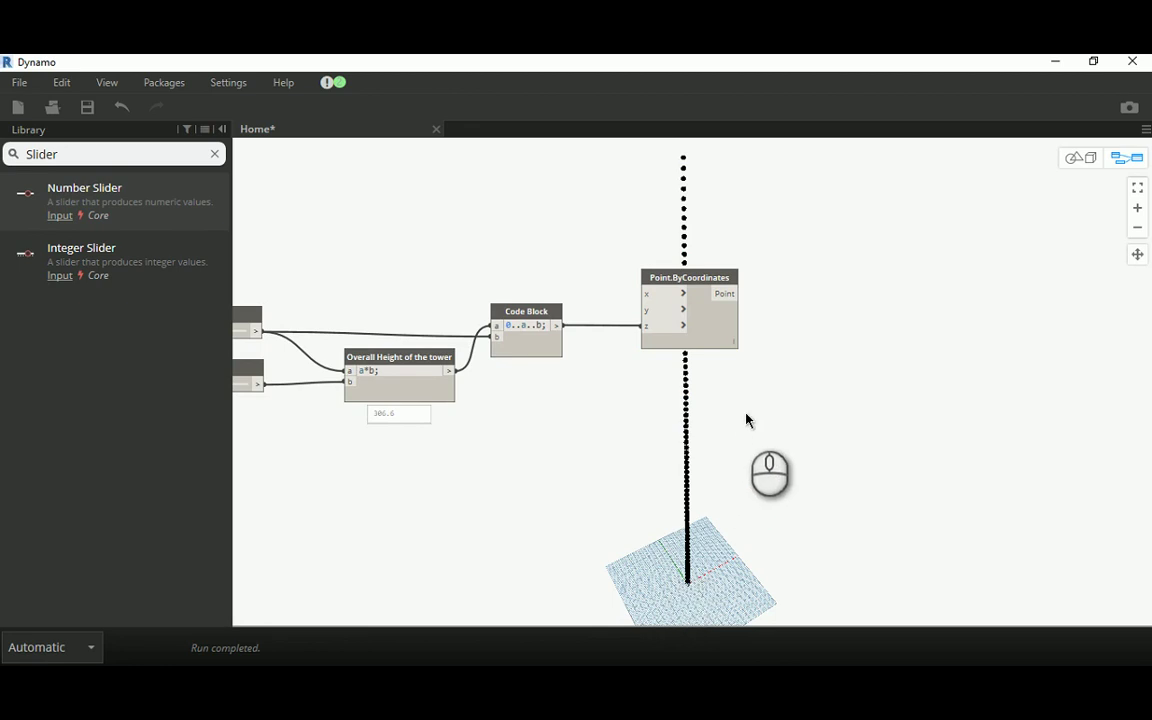
{"action": "scroll", "coordinate": [765, 405], "scroll_direction": "up", "scroll_amount": 2}
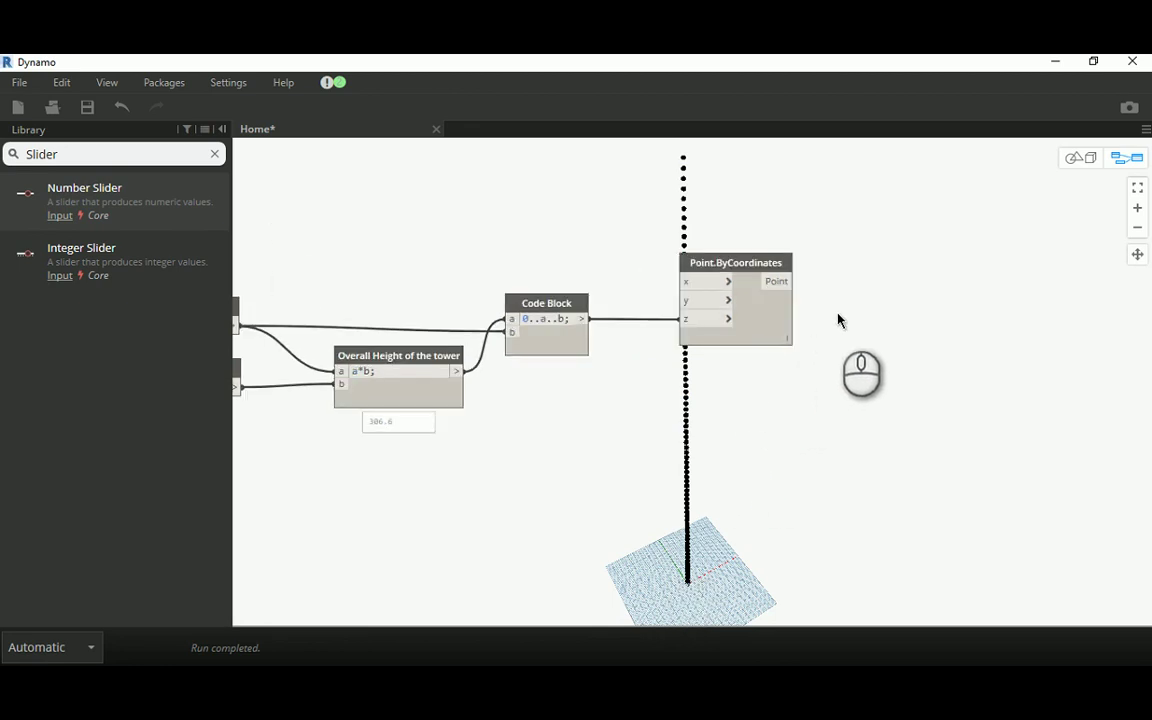
Search the node library for coordinatesystem.
{"action": "left_click", "coordinate": [79, 153]}
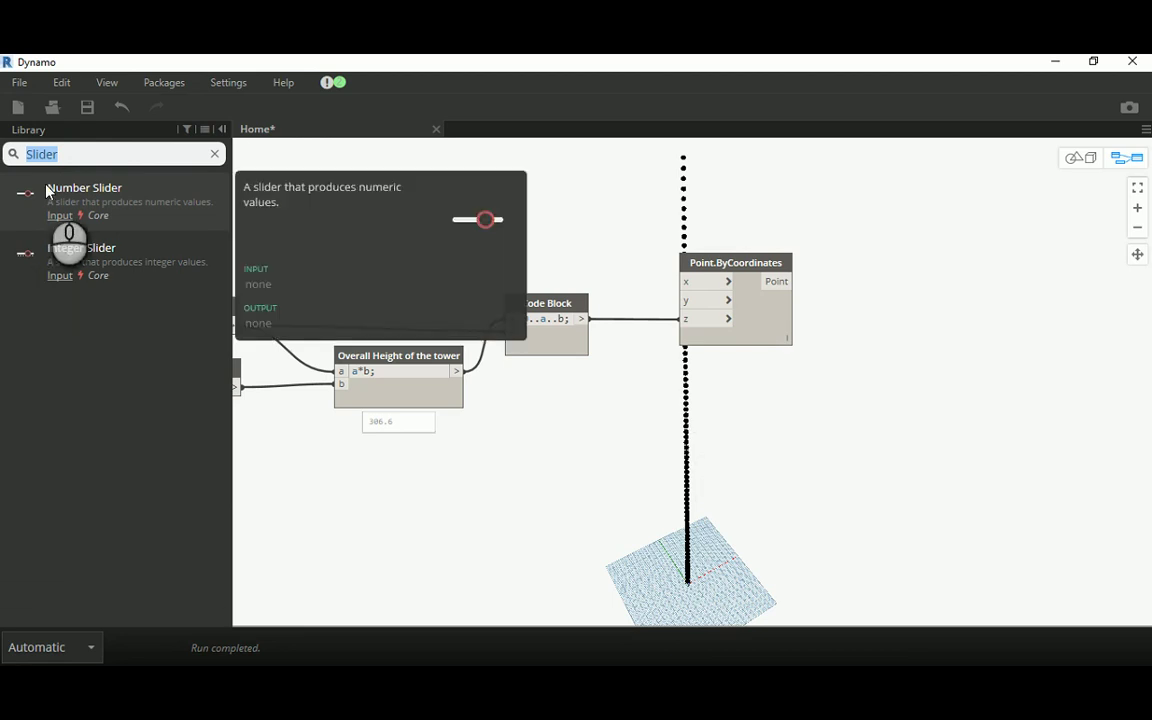
{"action": "type", "text": "coord"}
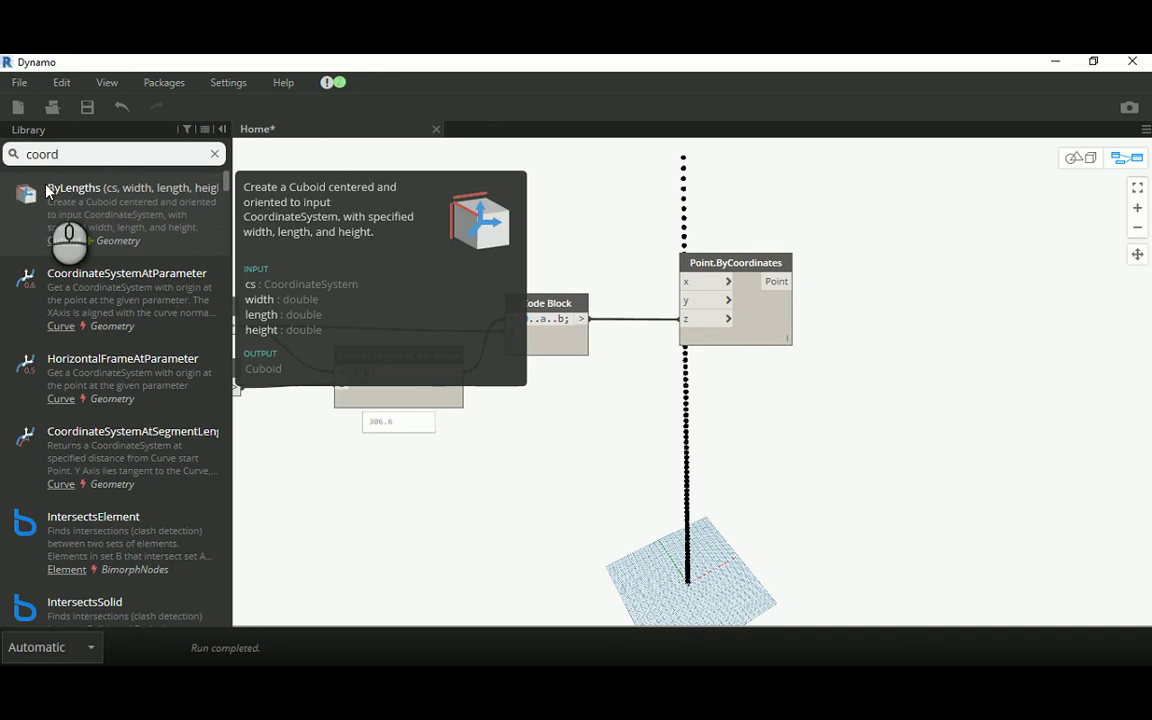
{"action": "type", "text": "inates"}
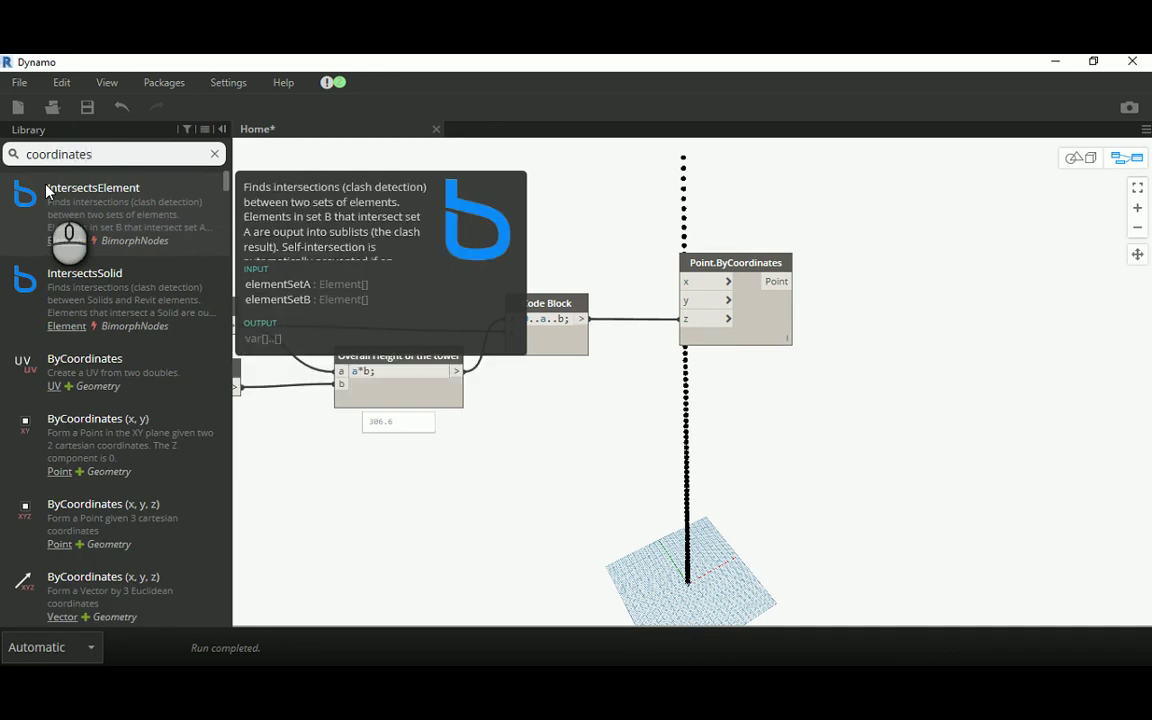
{"action": "type", "text": "ystem"}
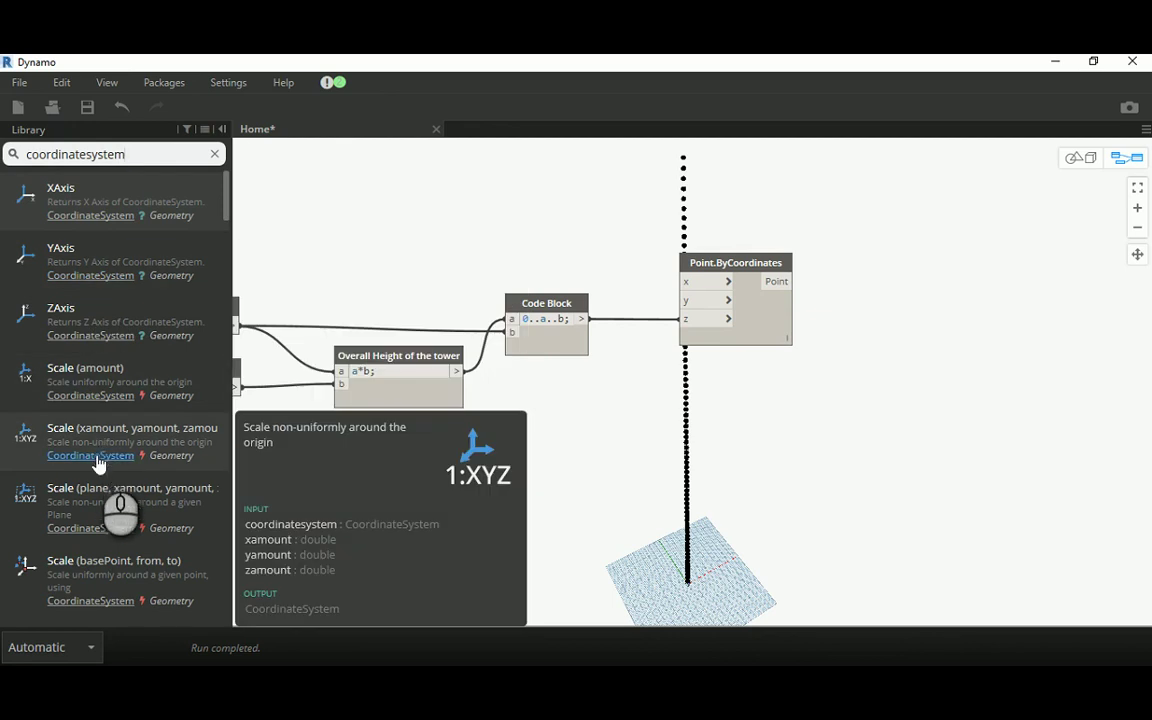
Add the CoordinateSystem.ByOrigin (origin) node to the graph from the library results.
{"action": "scroll", "coordinate": [97, 528], "scroll_direction": "down", "scroll_amount": 3}
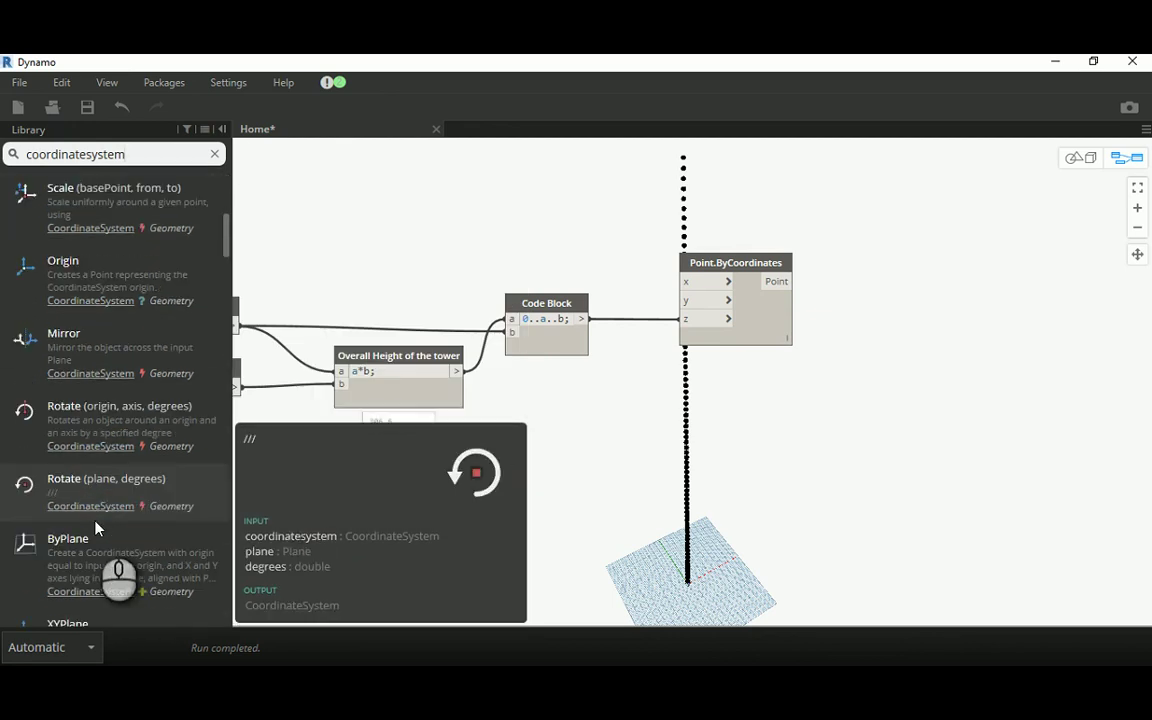
{"action": "scroll", "coordinate": [97, 528], "scroll_direction": "down", "scroll_amount": 2}
{"action": "scroll", "coordinate": [97, 528], "scroll_direction": "down", "scroll_amount": 3}
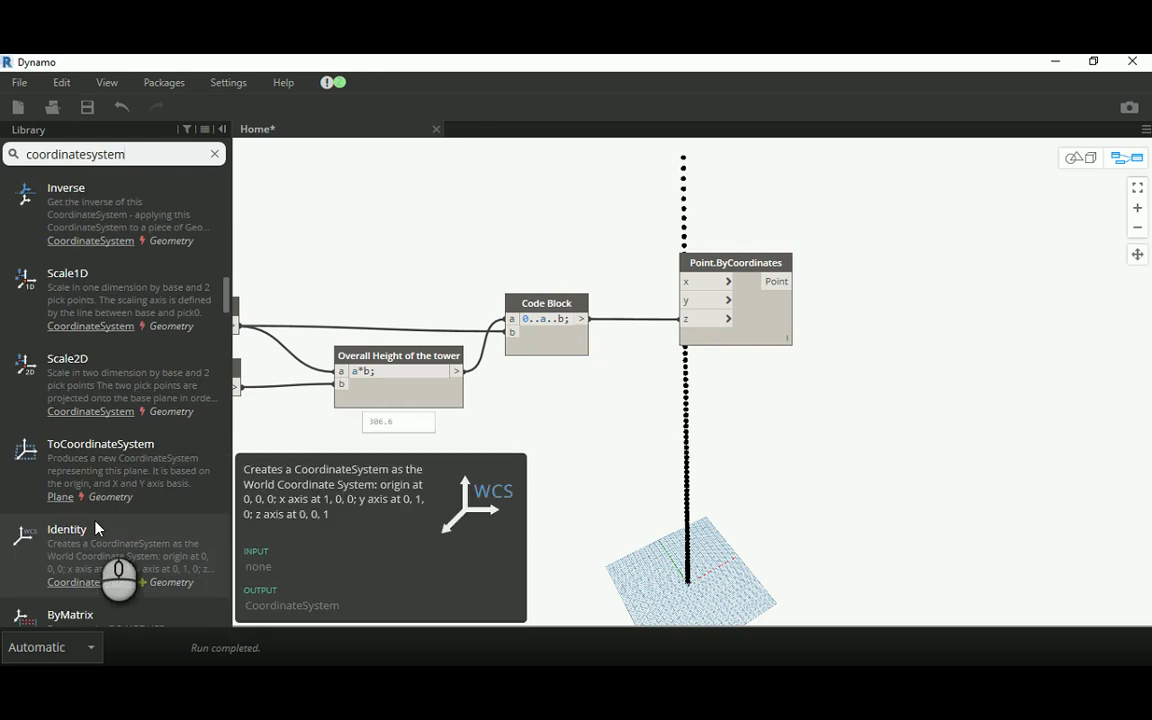
{"action": "scroll", "coordinate": [97, 528], "scroll_direction": "down", "scroll_amount": 3}
{"action": "scroll", "coordinate": [97, 528], "scroll_direction": "down", "scroll_amount": 3}
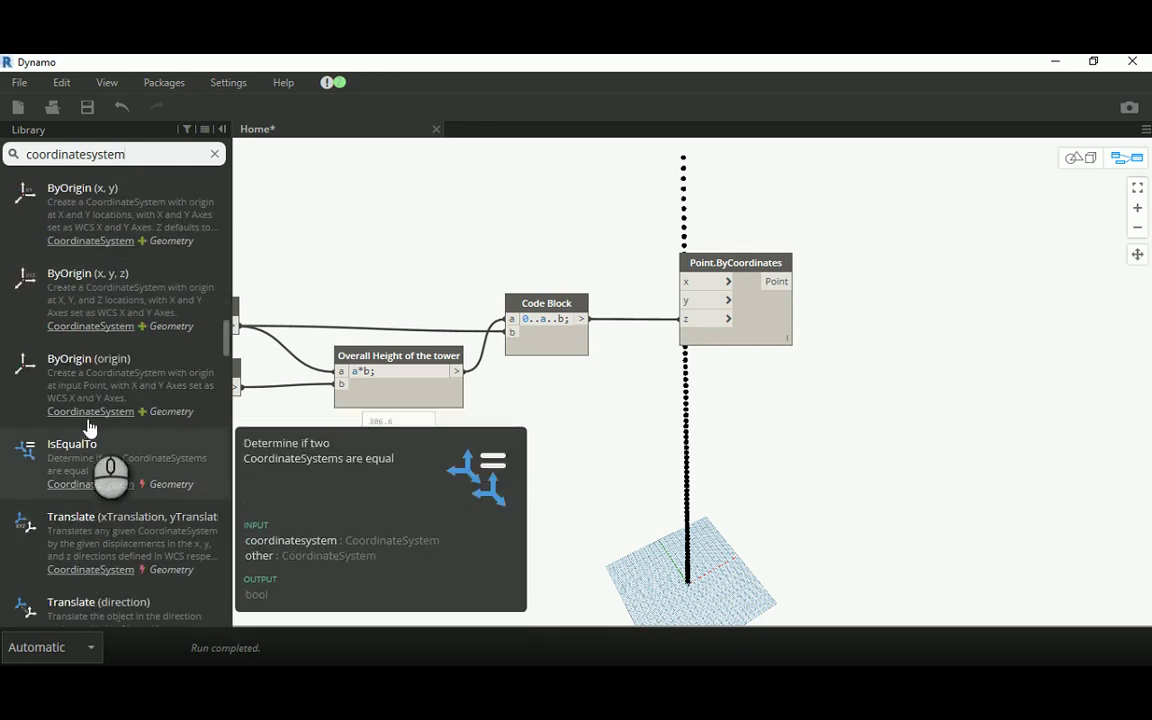
{"action": "left_click", "coordinate": [93, 377]}
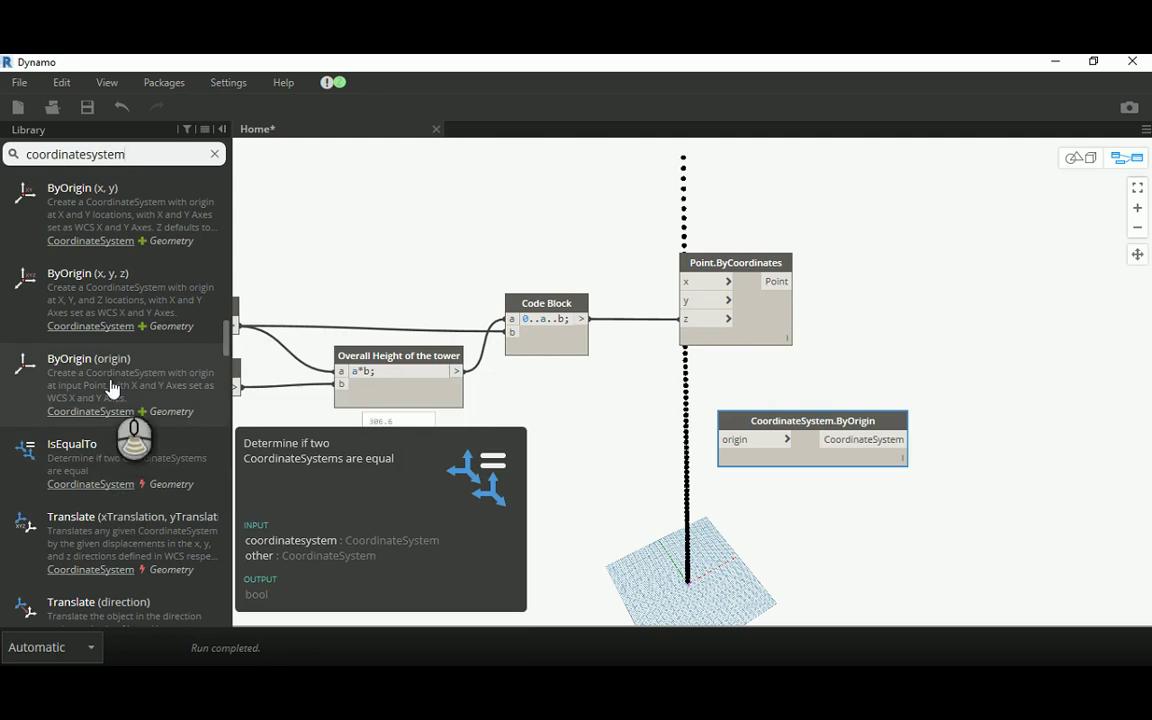
Refine the library search to coordinatesystem.byorigi and add the CoordinateSystem.ByOrigin (x, y, z) node.
{"action": "scroll", "coordinate": [113, 388], "scroll_direction": "down", "scroll_amount": 10}
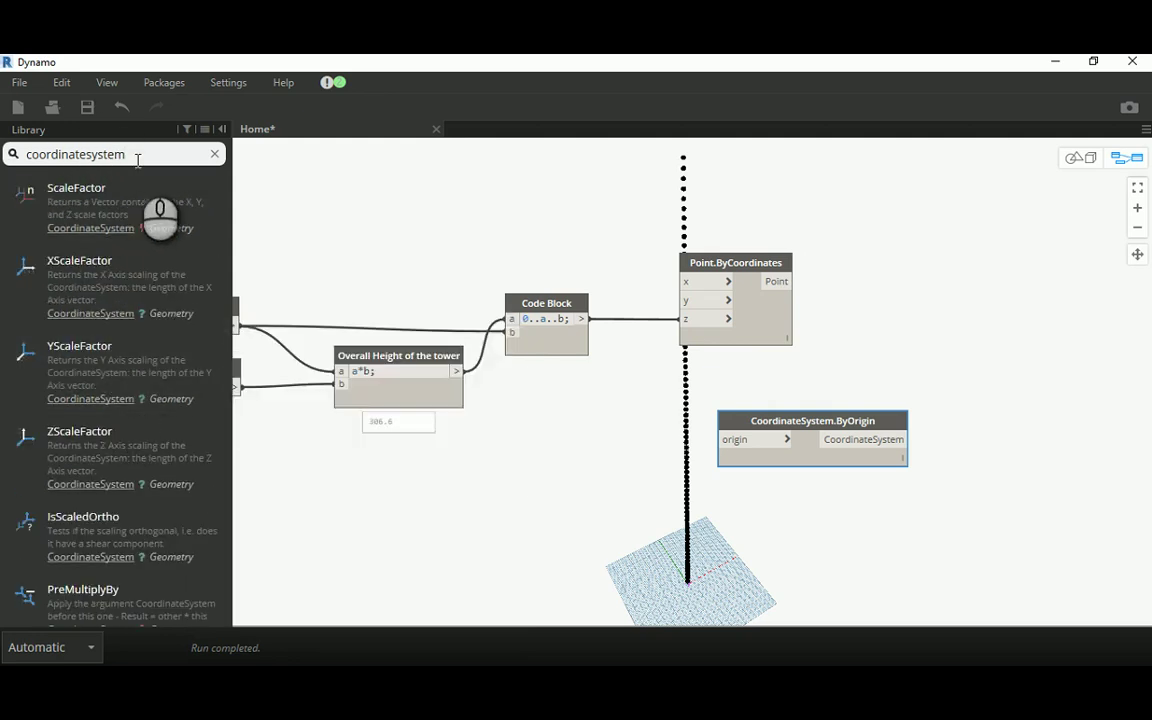
{"action": "type", "text": ".byo"}
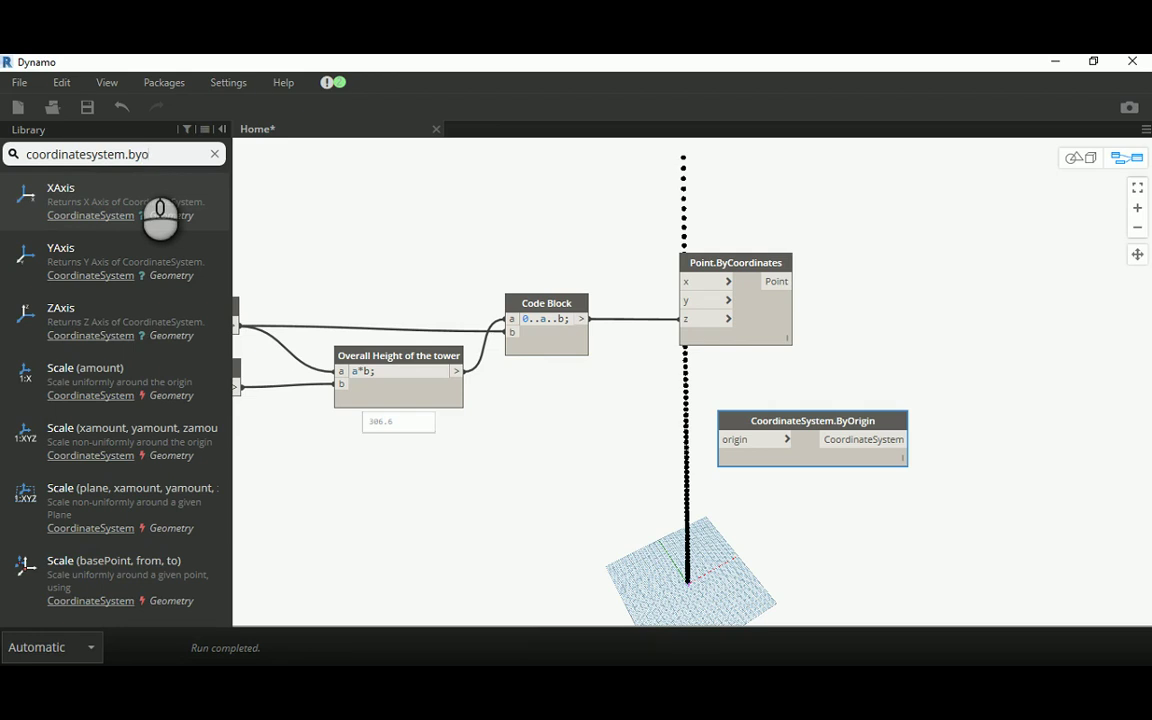
{"action": "type", "text": "rigi"}
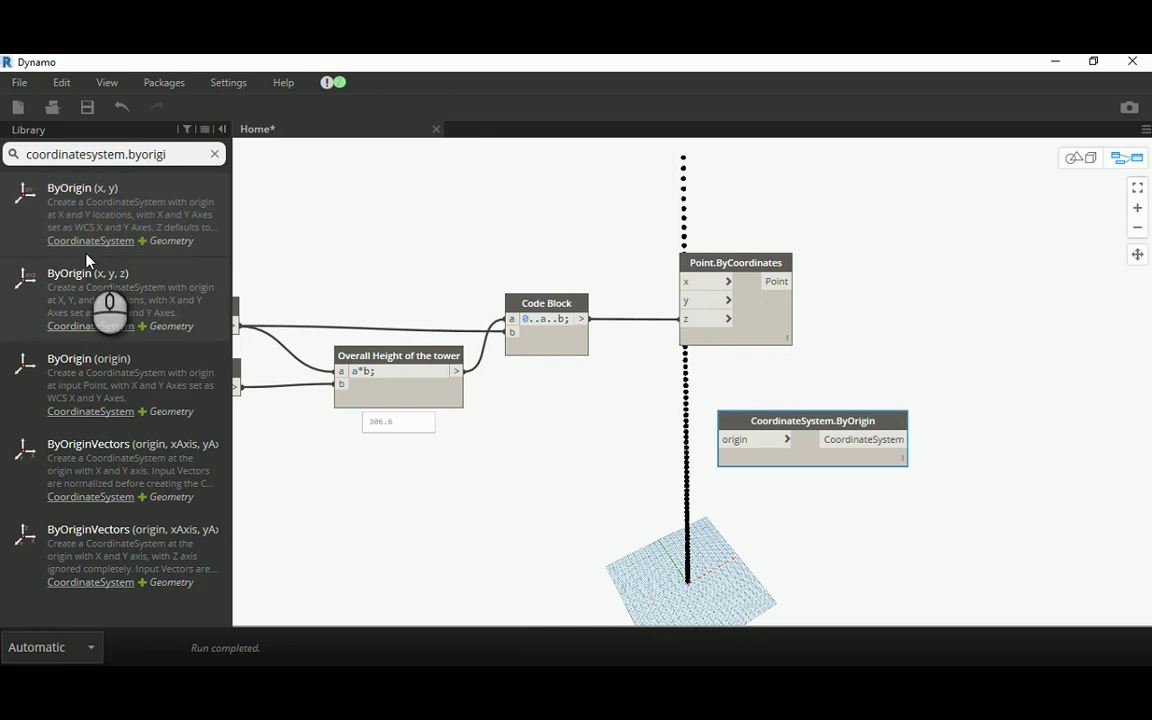
{"action": "mouse_move", "coordinate": [84, 228]}
{"action": "left_click", "coordinate": [82, 318]}
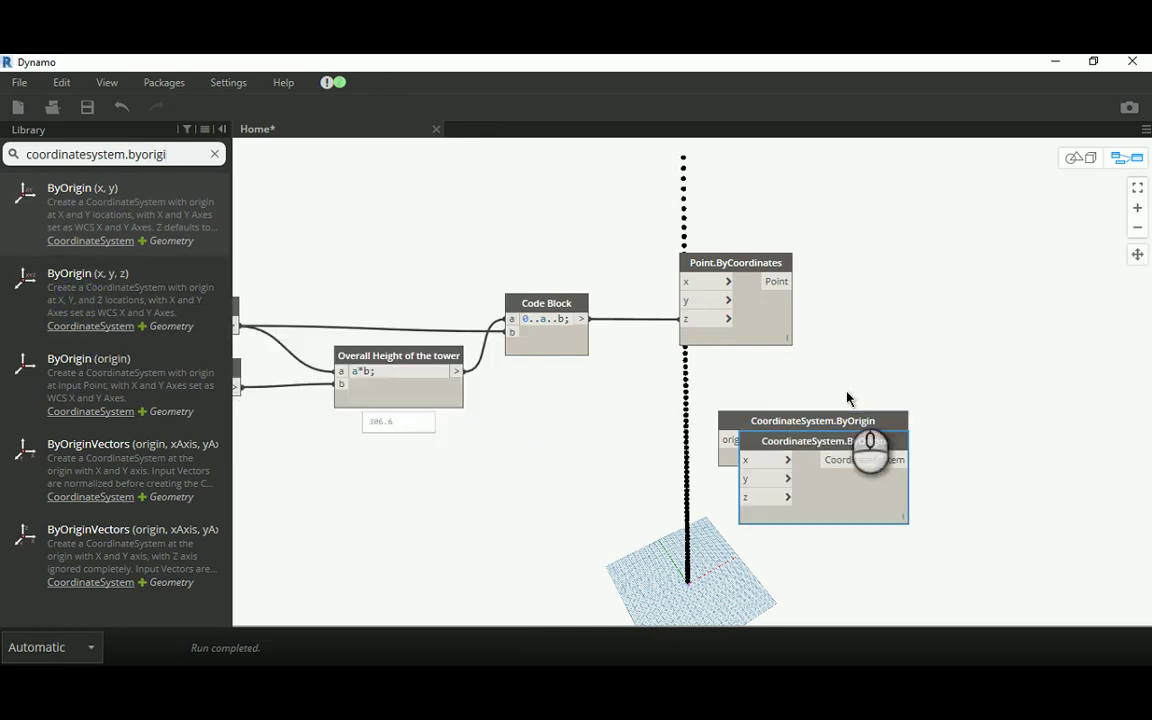
Remove the CoordinateSystem.ByOrigin node that has only the origin input.
{"action": "scroll", "coordinate": [840, 417], "scroll_direction": "up", "scroll_amount": 1}
{"action": "right_click", "coordinate": [828, 433]}
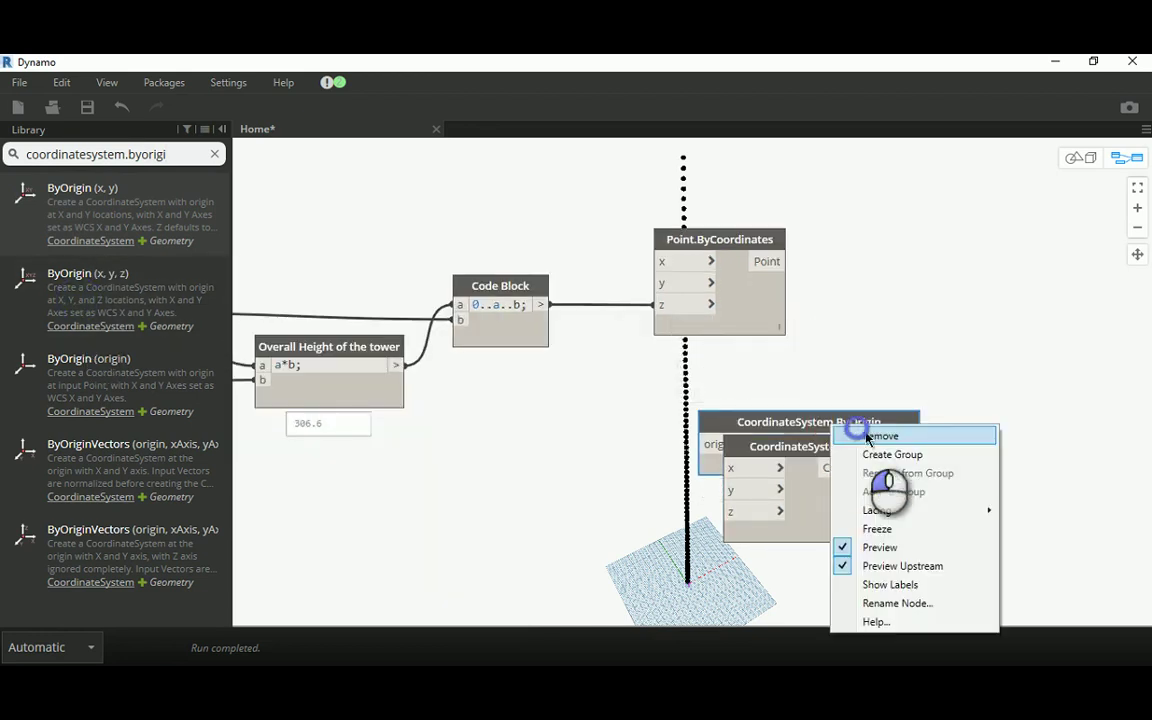
{"action": "left_click", "coordinate": [872, 432]}
Move the CoordinateSystem.ByOrigin (x, y, z) node beyond Point.ByCoordinates and level with it.
{"action": "middle_click_drag", "start_coordinate": [884, 352], "coordinate": [601, 348]}
{"action": "left_click_drag", "start_coordinate": [596, 442], "coordinate": [925, 227]}
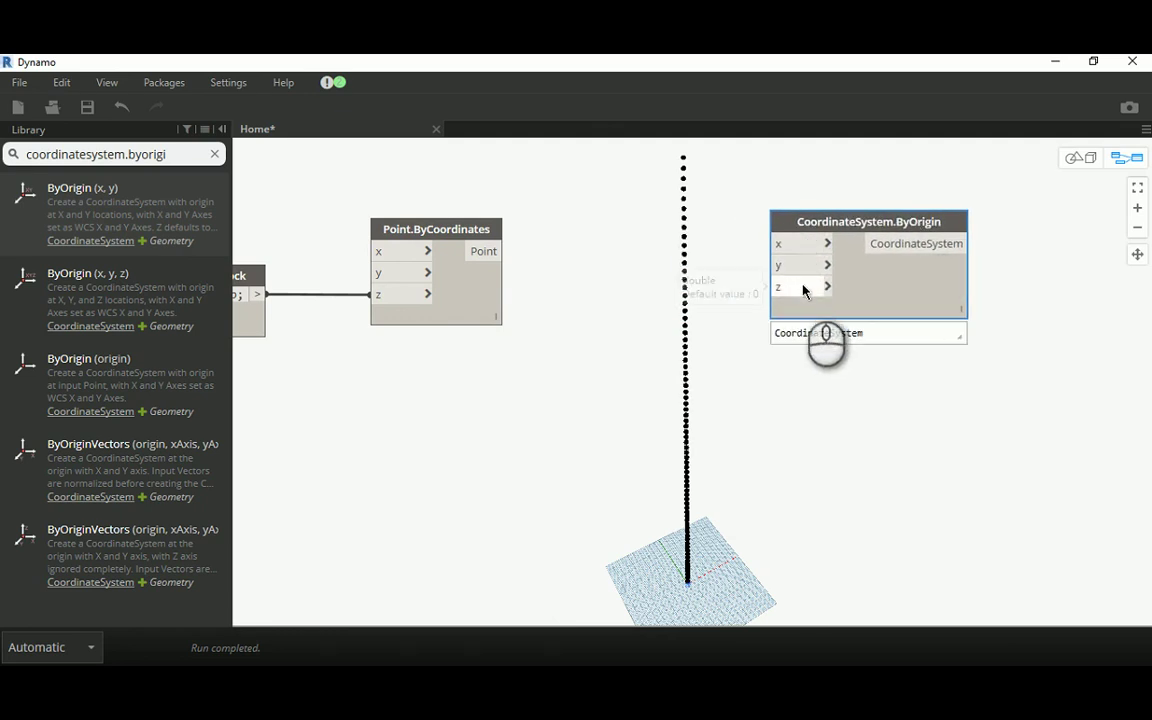
Search the library for point.z, add the Point.Z node and place it between Point.ByCoordinates and CoordinateSystem.ByOrigin.
{"action": "scroll", "coordinate": [599, 416], "scroll_direction": "down", "scroll_amount": 2}
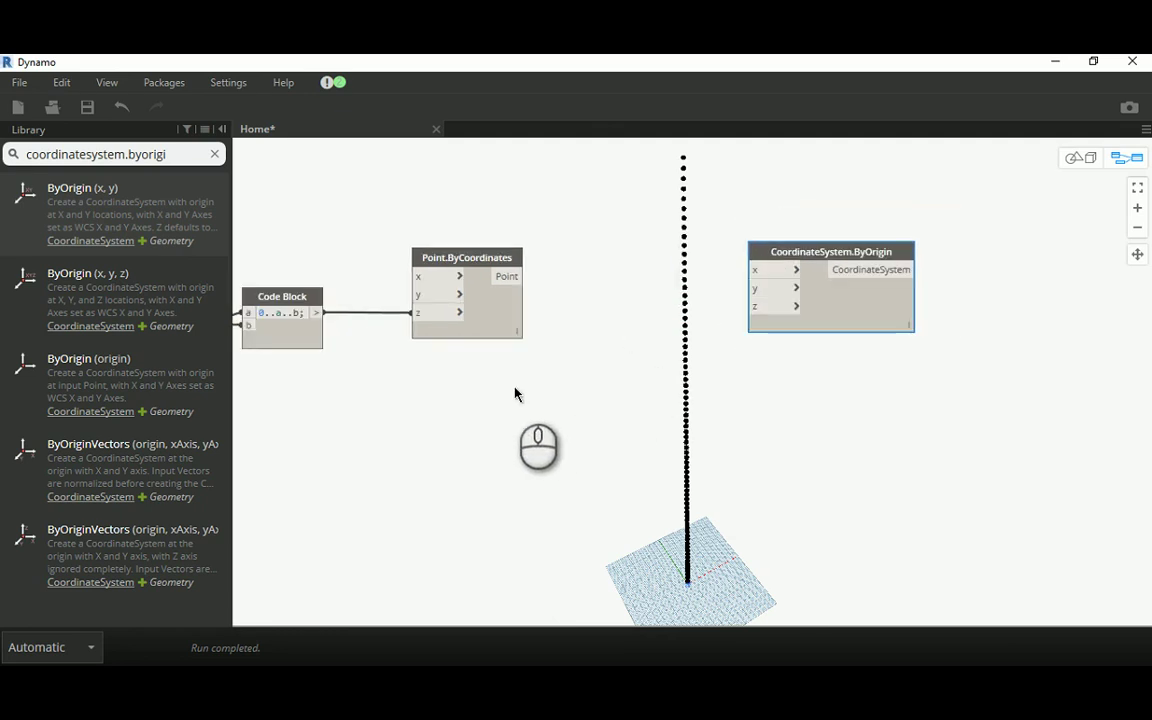
{"action": "left_click", "coordinate": [177, 155]}
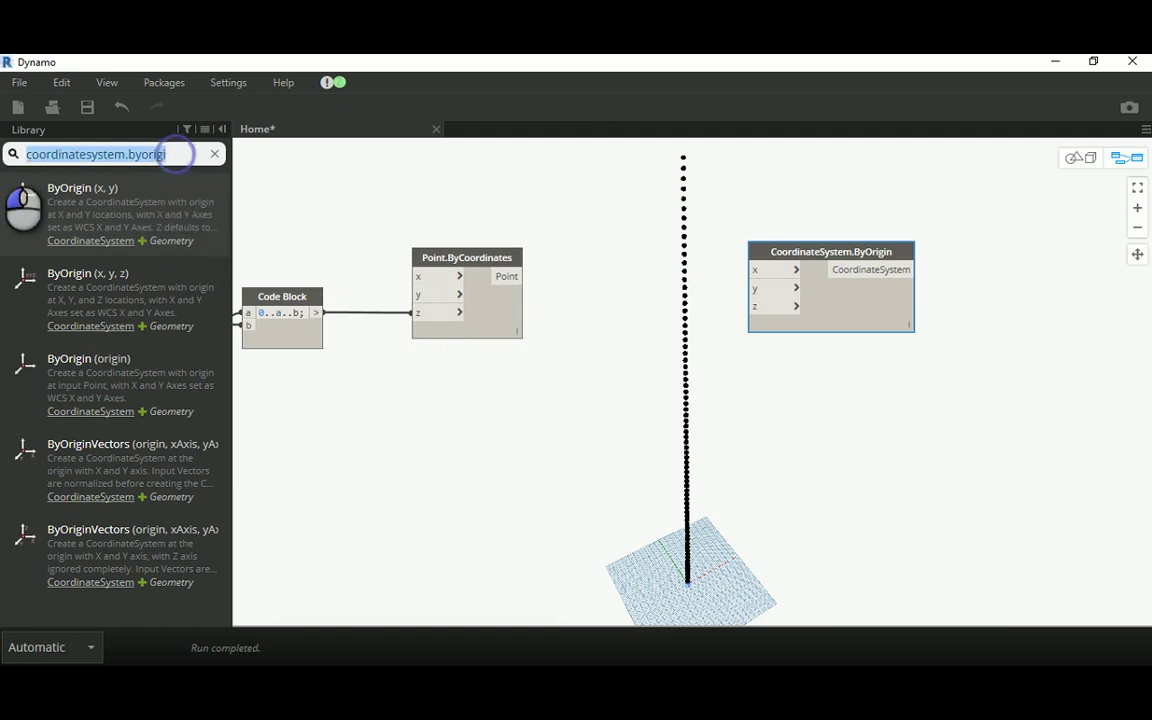
{"action": "type", "text": "point"}
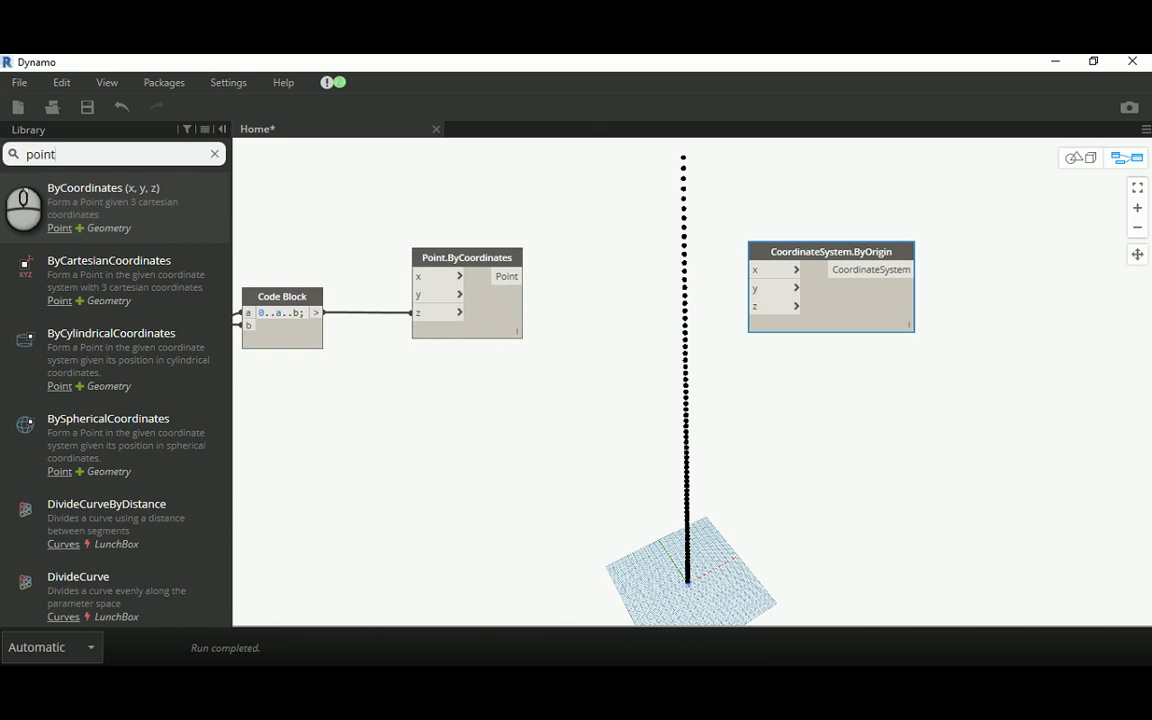
{"action": "type", "text": ".z"}
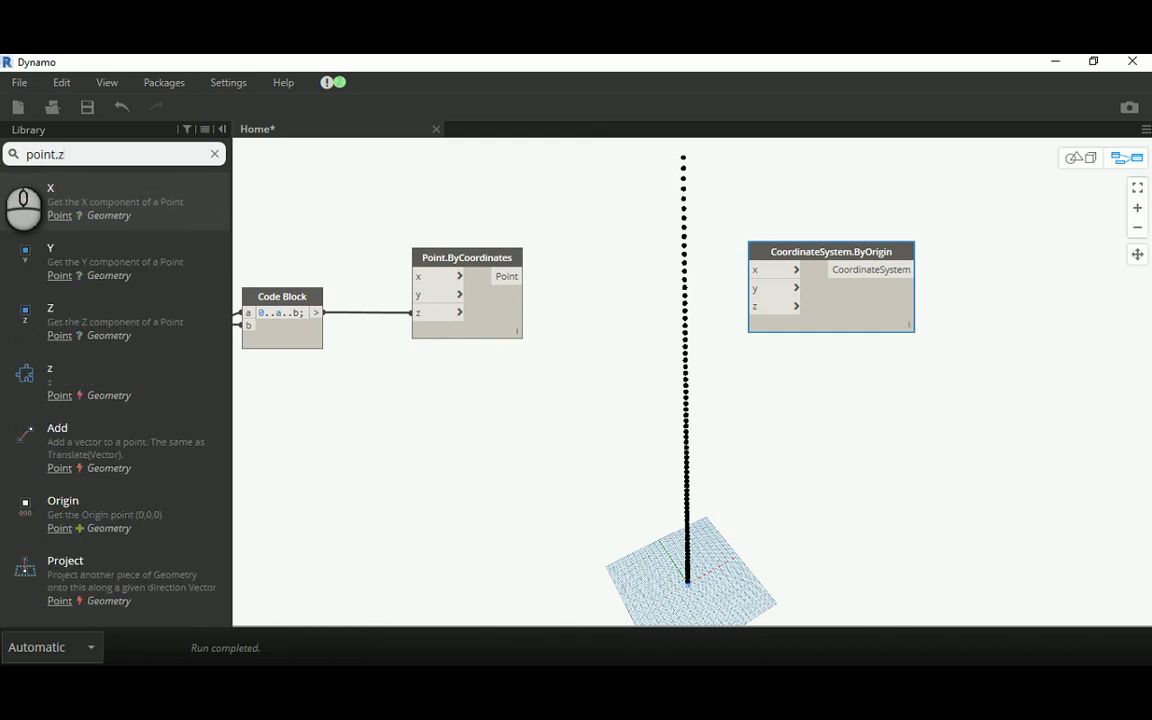
{"action": "left_click", "coordinate": [85, 325]}
{"action": "left_click_drag", "start_coordinate": [713, 362], "coordinate": [611, 369]}
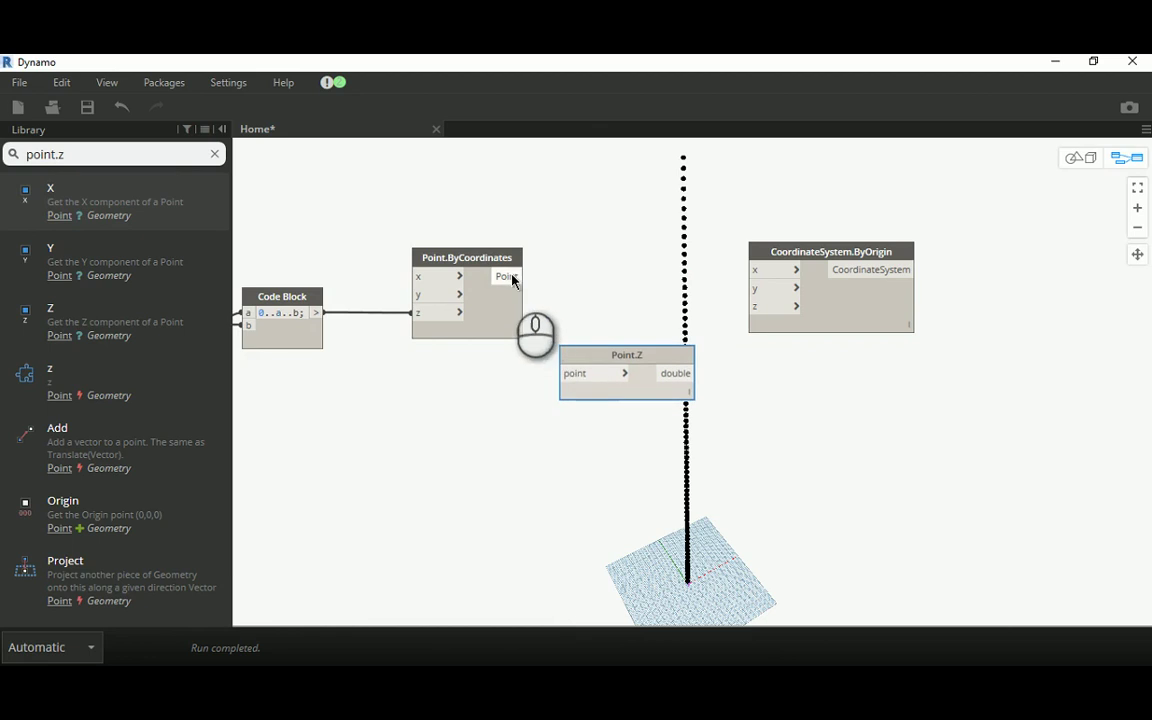
Connect the Point output of Point.ByCoordinates to Point.Z, and its double output to the z input of CoordinateSystem.ByOrigin.
{"action": "left_click", "coordinate": [511, 276]}
{"action": "left_click", "coordinate": [567, 372]}
{"action": "left_click", "coordinate": [690, 373]}
{"action": "left_click", "coordinate": [752, 306]}
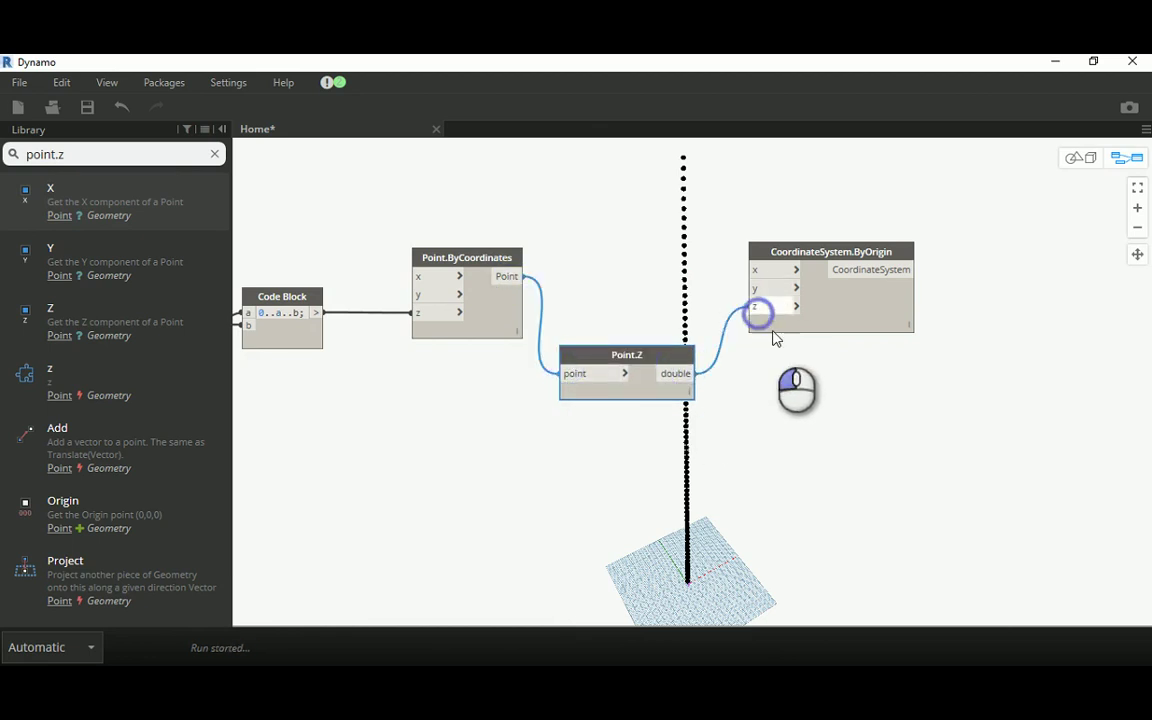
Examine the coordinate systems near the tower base in the 3D preview, then return to the graph.
{"action": "scroll", "coordinate": [700, 465], "scroll_direction": "up", "scroll_amount": 1}
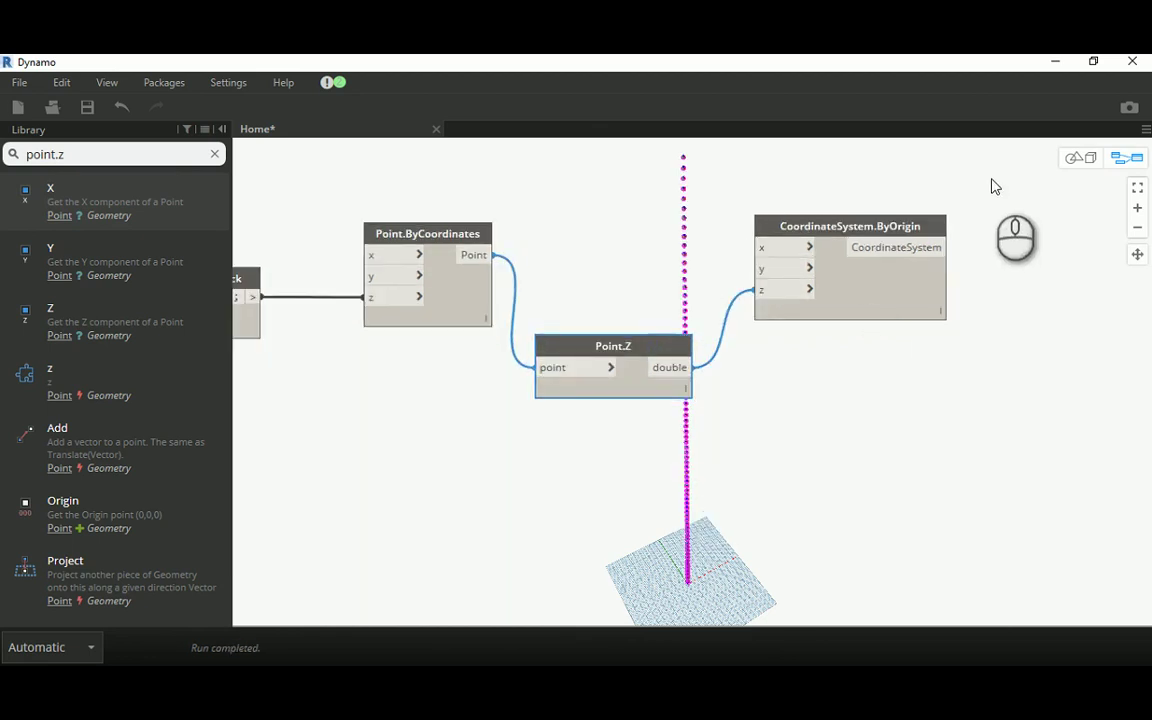
{"action": "left_click", "coordinate": [1080, 157]}
{"action": "middle_click_drag", "start_coordinate": [672, 442], "coordinate": [625, 458]}
{"action": "scroll", "coordinate": [617, 578], "scroll_direction": "up", "scroll_amount": 5}
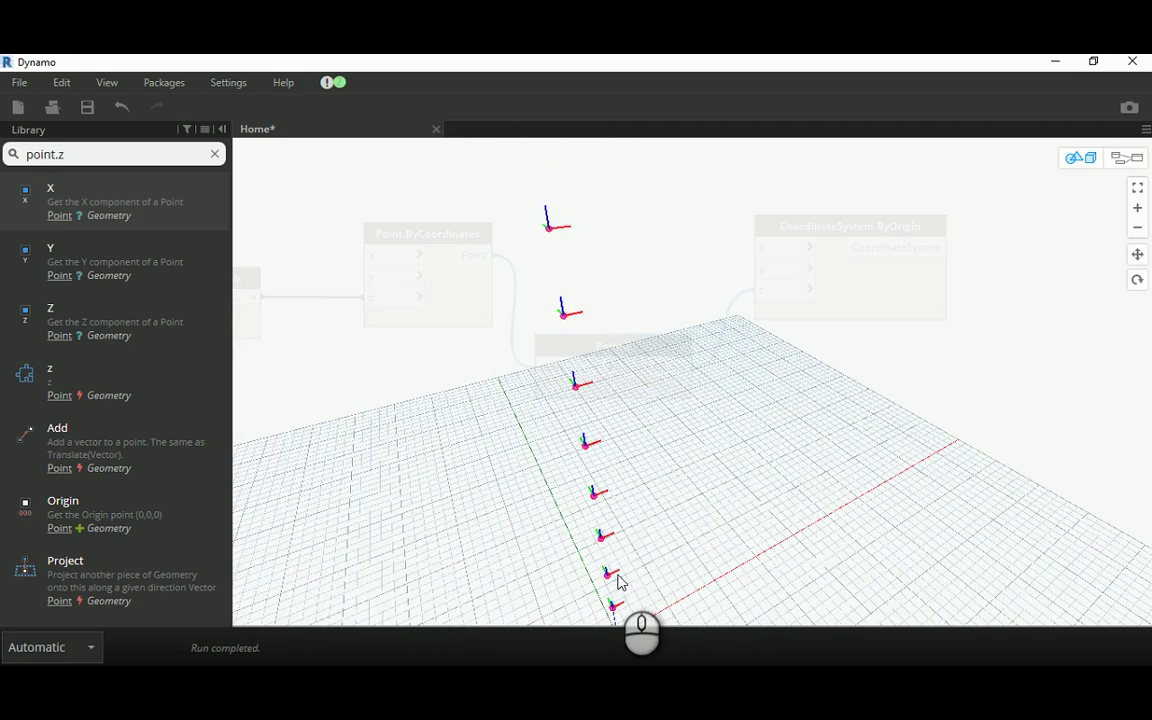
{"action": "middle_click_drag", "start_coordinate": [612, 577], "coordinate": [717, 347]}
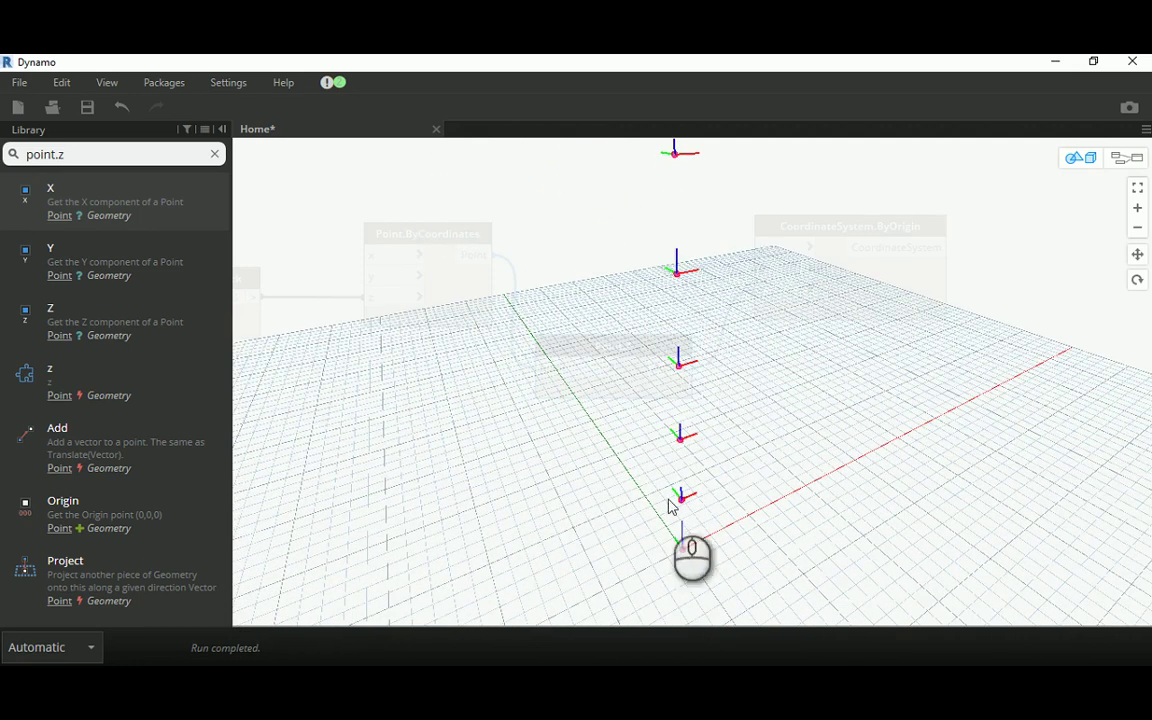
{"action": "left_click", "coordinate": [1112, 160]}
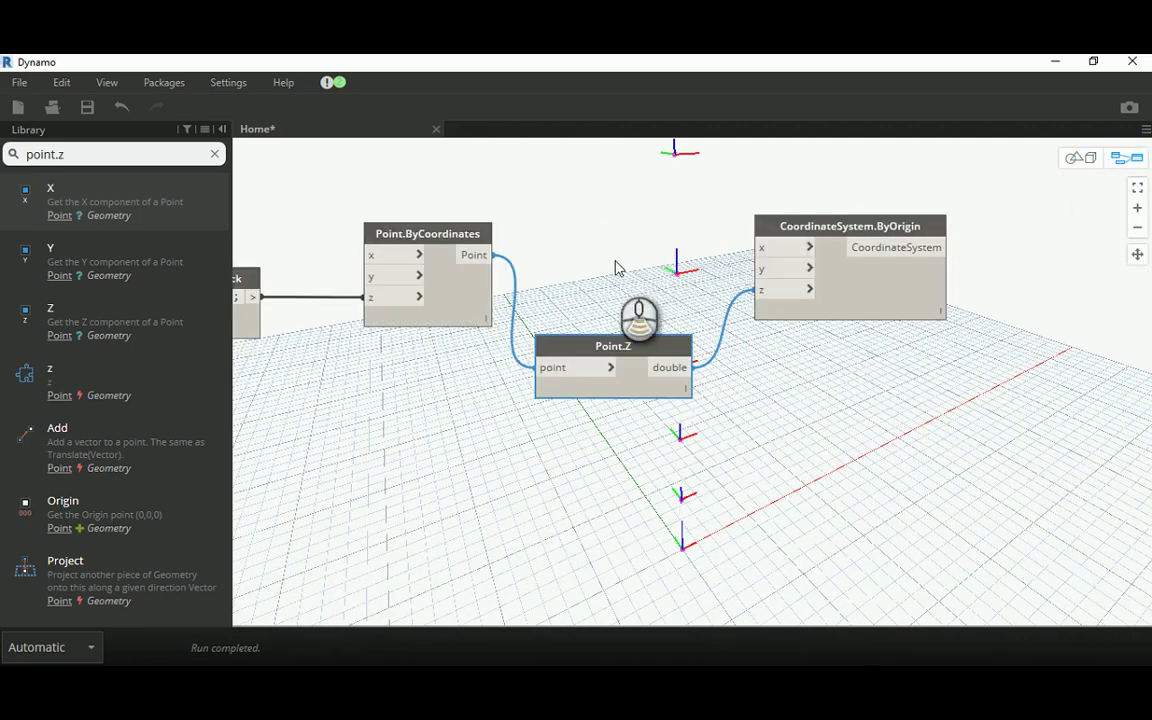
Highlight the coordinate systems in the background preview by selecting CoordinateSystem.ByOrigin, then clear the selection.
{"action": "scroll", "coordinate": [617, 266], "scroll_direction": "down", "scroll_amount": 2}
{"action": "mouse_move", "coordinate": [757, 265]}
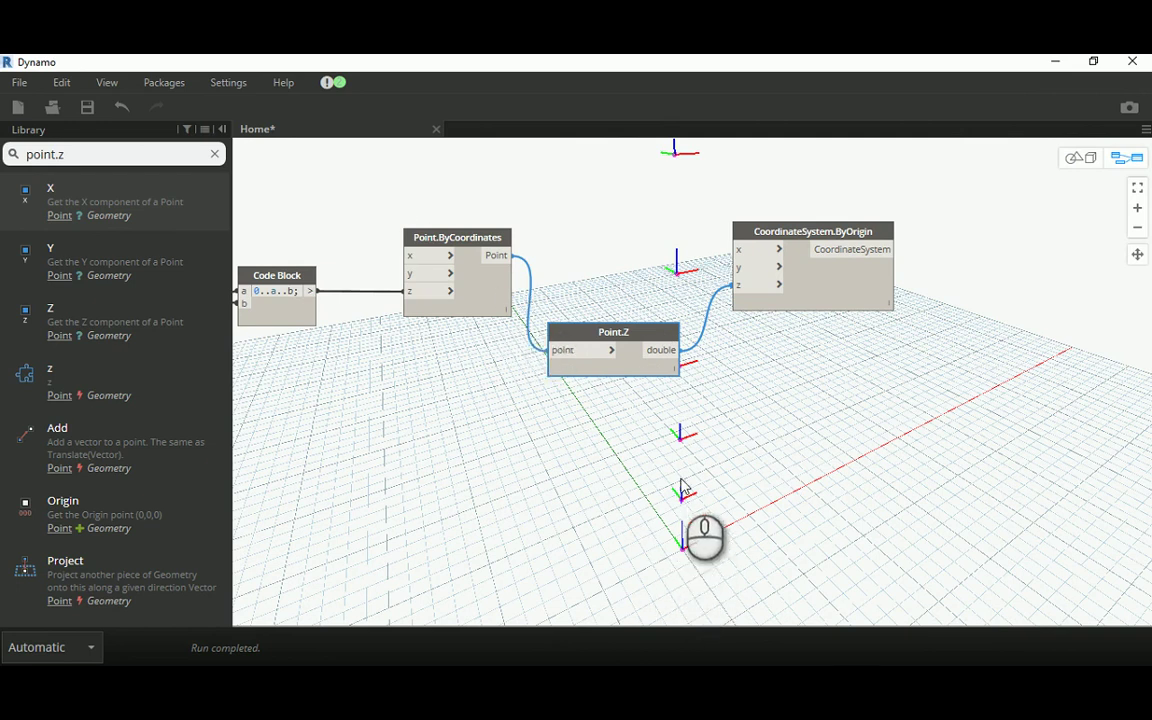
{"action": "left_click", "coordinate": [801, 233]}
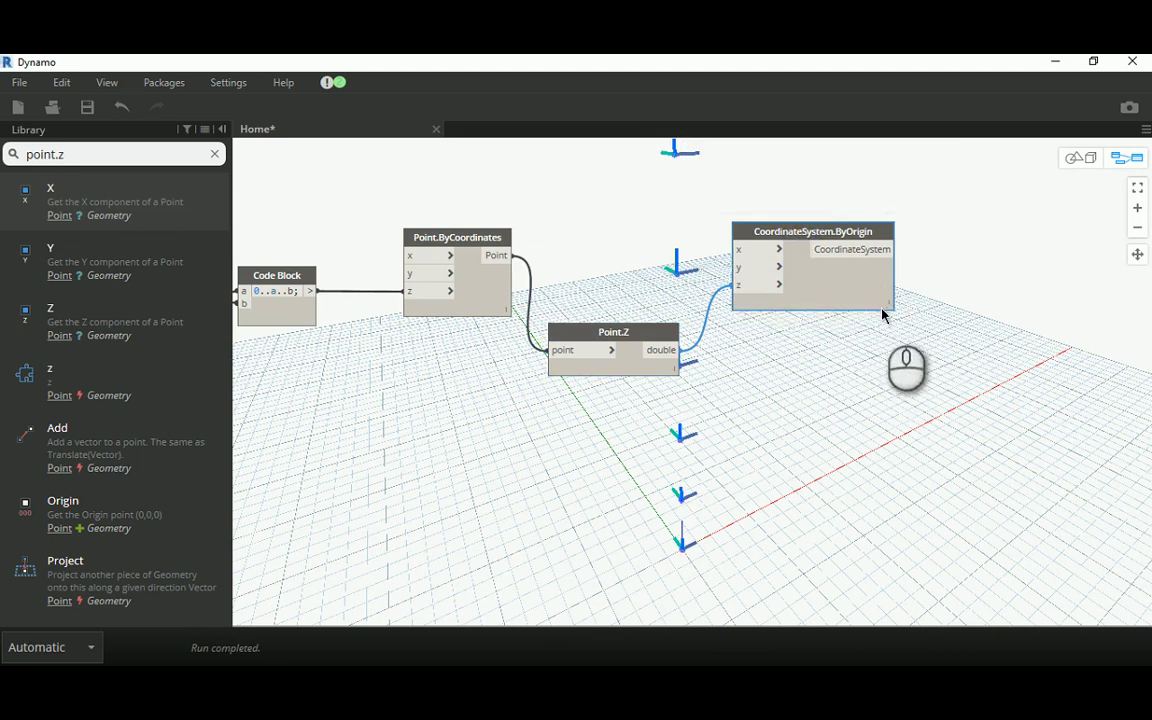
{"action": "left_click", "coordinate": [795, 481]}
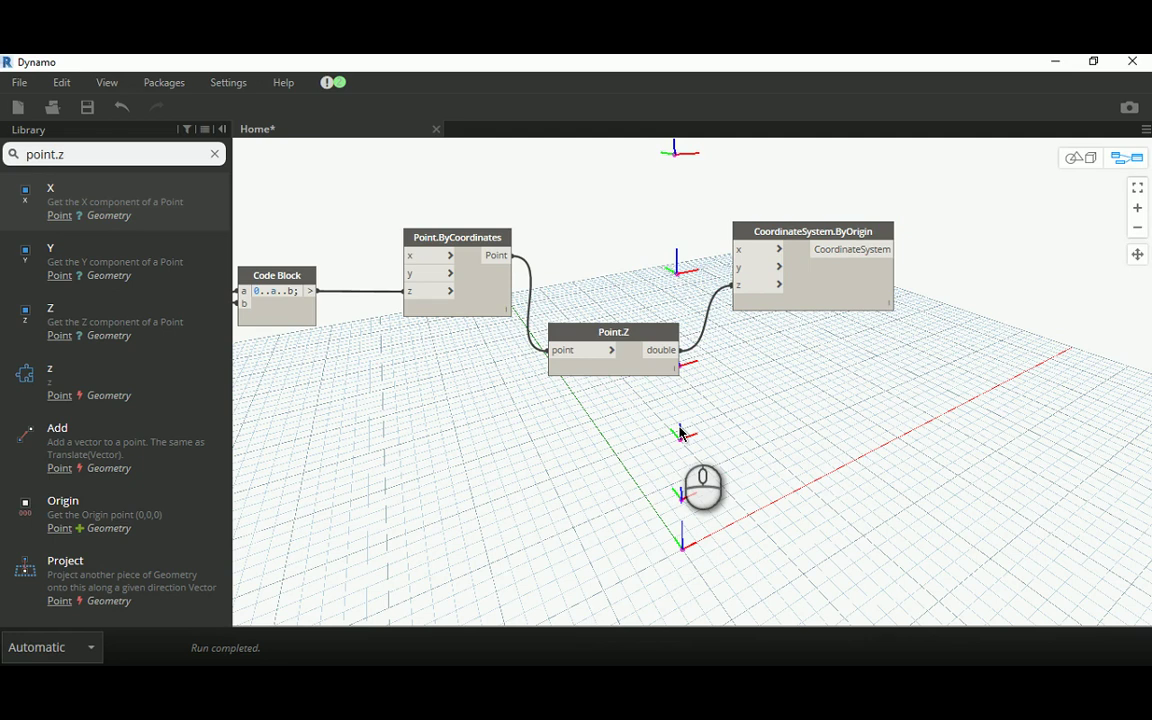
Search the node library for rectangle.
{"action": "scroll", "coordinate": [700, 432], "scroll_direction": "down", "scroll_amount": 5}
{"action": "scroll", "coordinate": [600, 430], "scroll_direction": "up", "scroll_amount": 4}
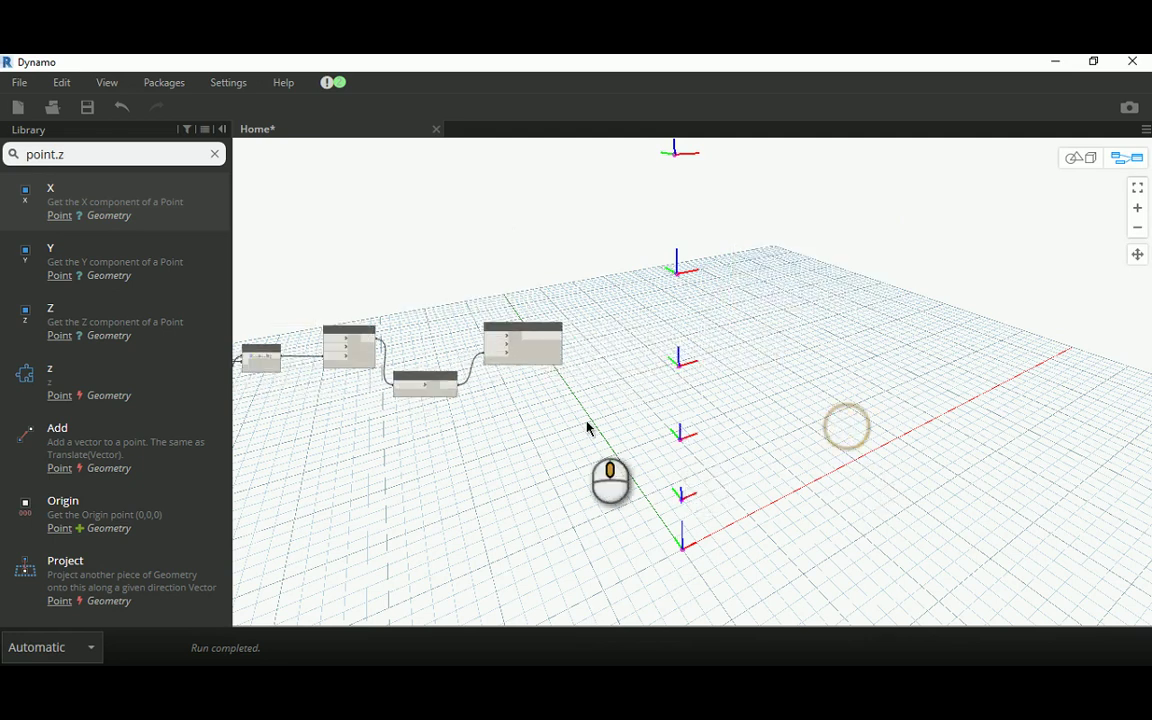
{"action": "left_click_drag", "start_coordinate": [43, 154], "coordinate": [85, 152]}
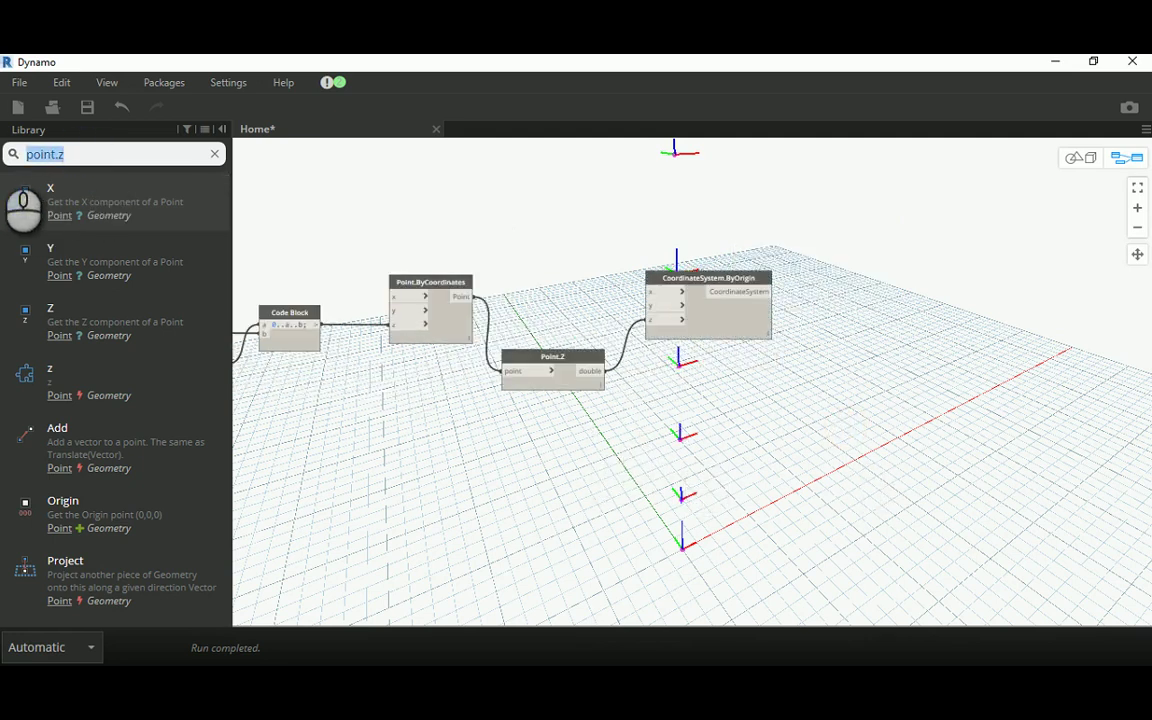
{"action": "type", "text": "rectang"}
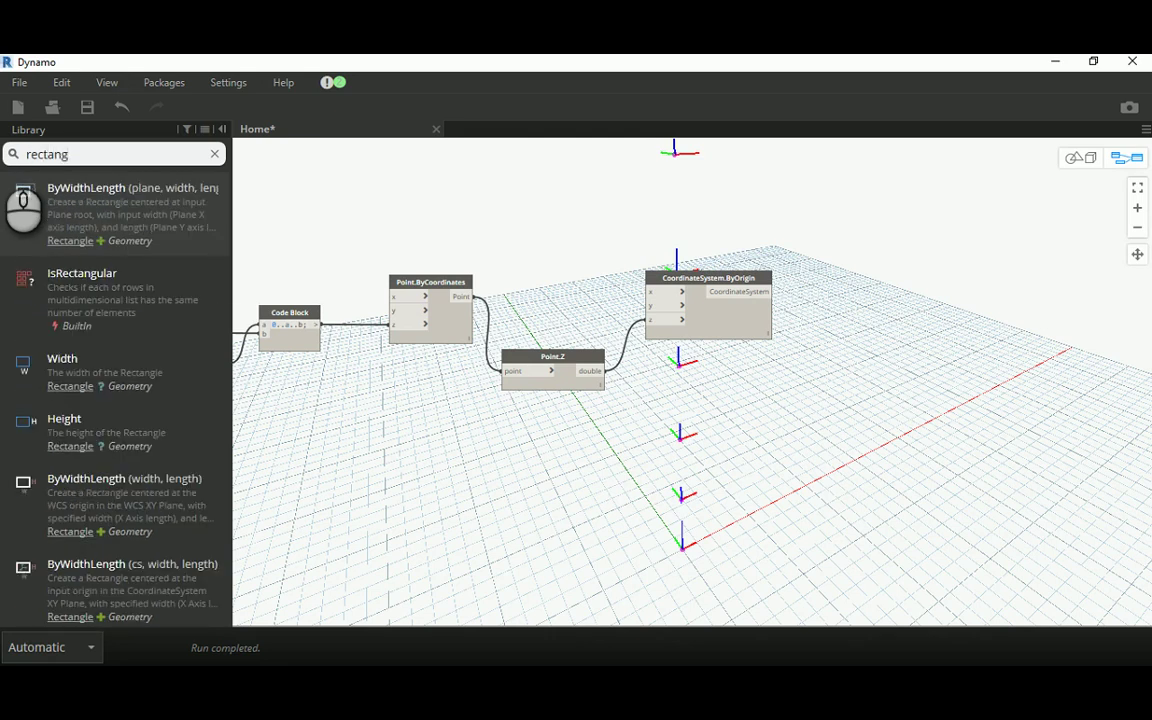
{"action": "type", "text": "le"}
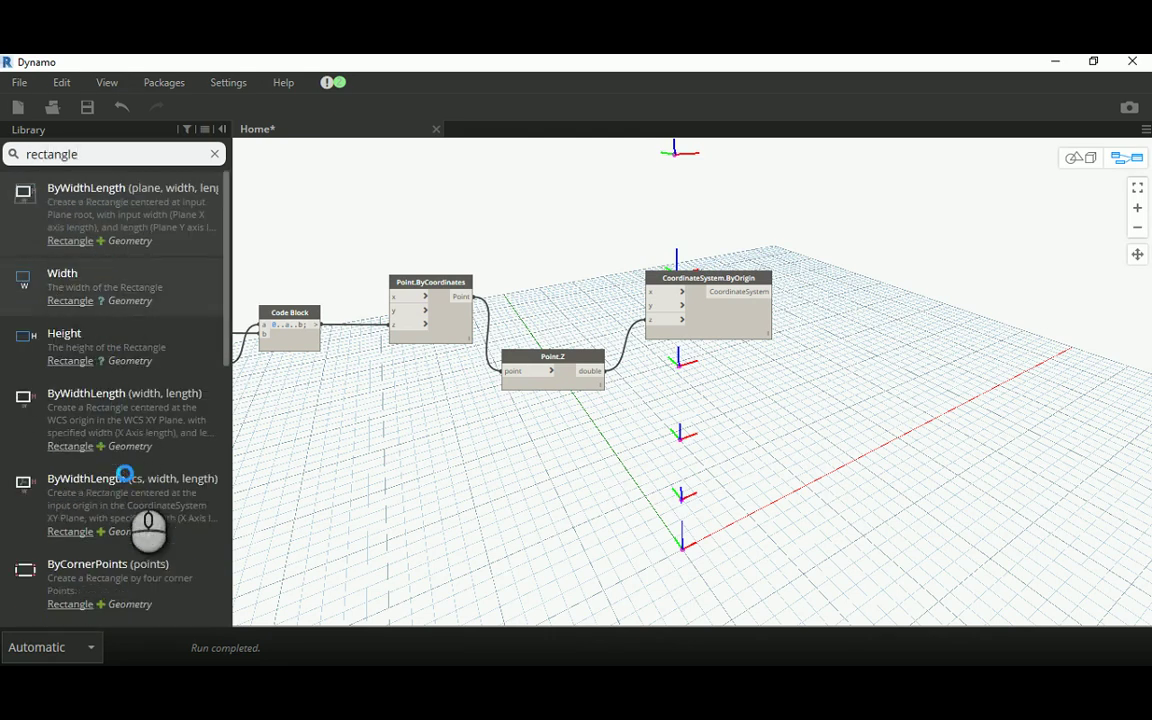
{"action": "mouse_move", "coordinate": [126, 480]}
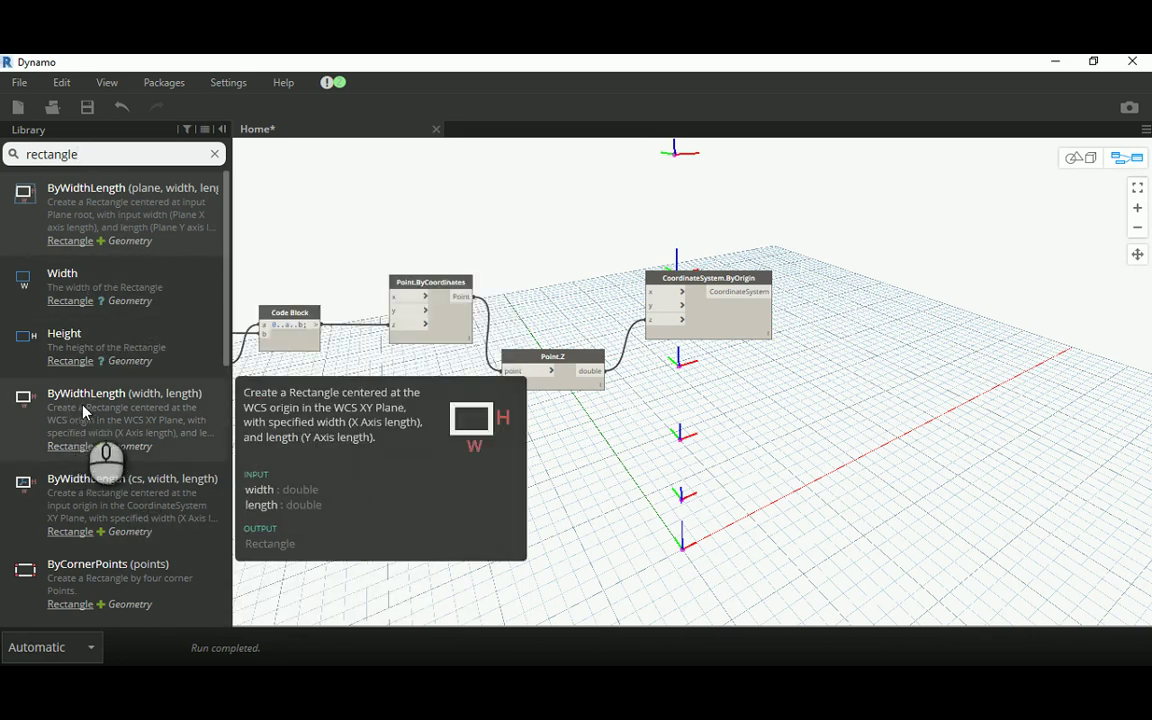
Add the Rectangle.ByWidthLength (width, length) node and move it beyond CoordinateSystem.ByOrigin.
{"action": "left_click", "coordinate": [86, 411]}
{"action": "scroll", "coordinate": [886, 355], "scroll_direction": "up", "scroll_amount": 3}
{"action": "left_click_drag", "start_coordinate": [710, 398], "coordinate": [963, 416]}
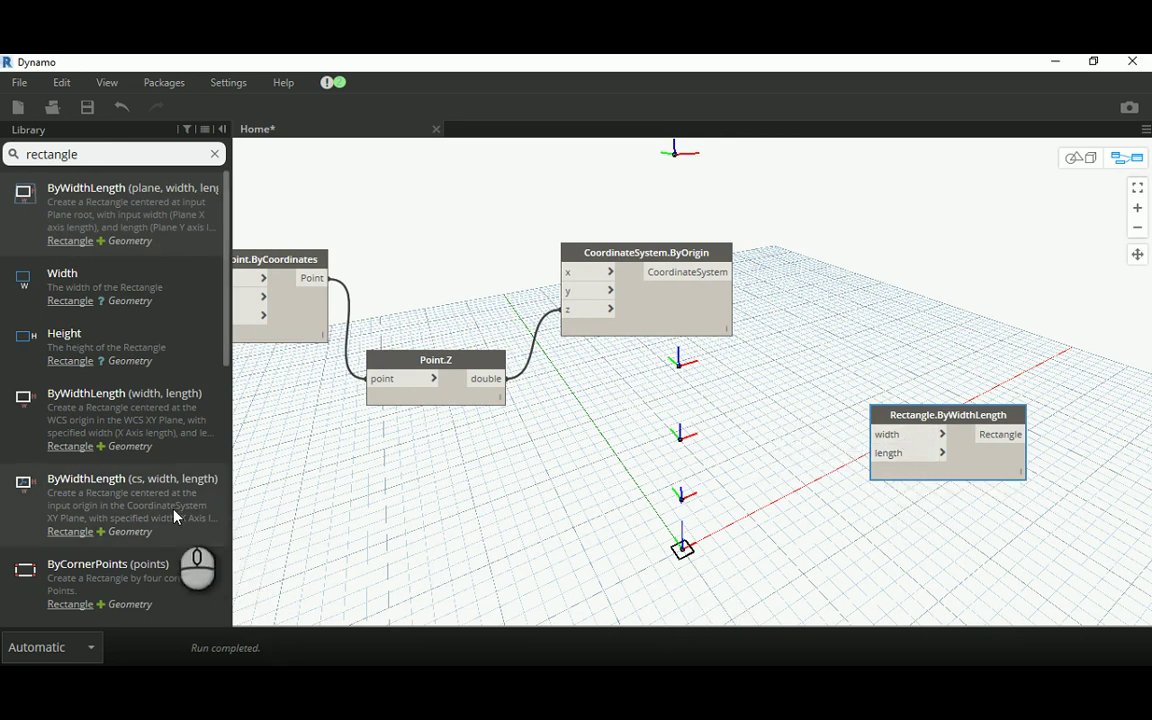
Add the Rectangle.ByWidthLength (cs, width, length) node and delete the version that has only width and length inputs.
{"action": "mouse_move", "coordinate": [134, 505]}
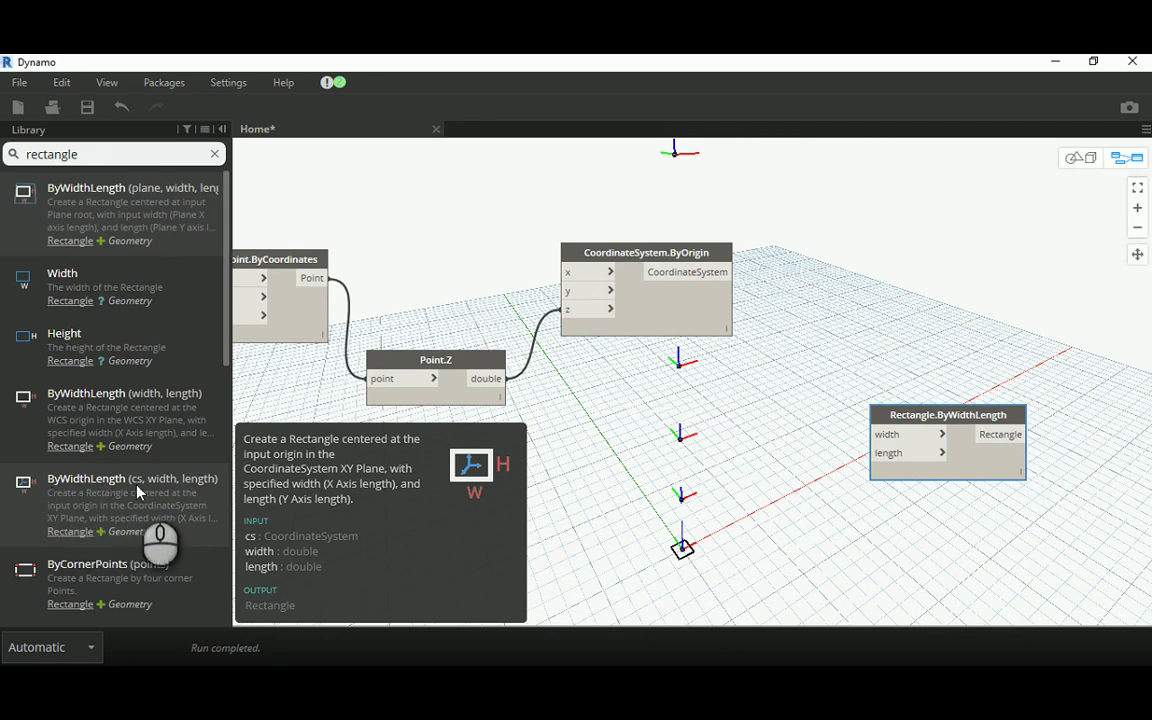
{"action": "left_click", "coordinate": [138, 492]}
{"action": "right_click", "coordinate": [950, 418]}
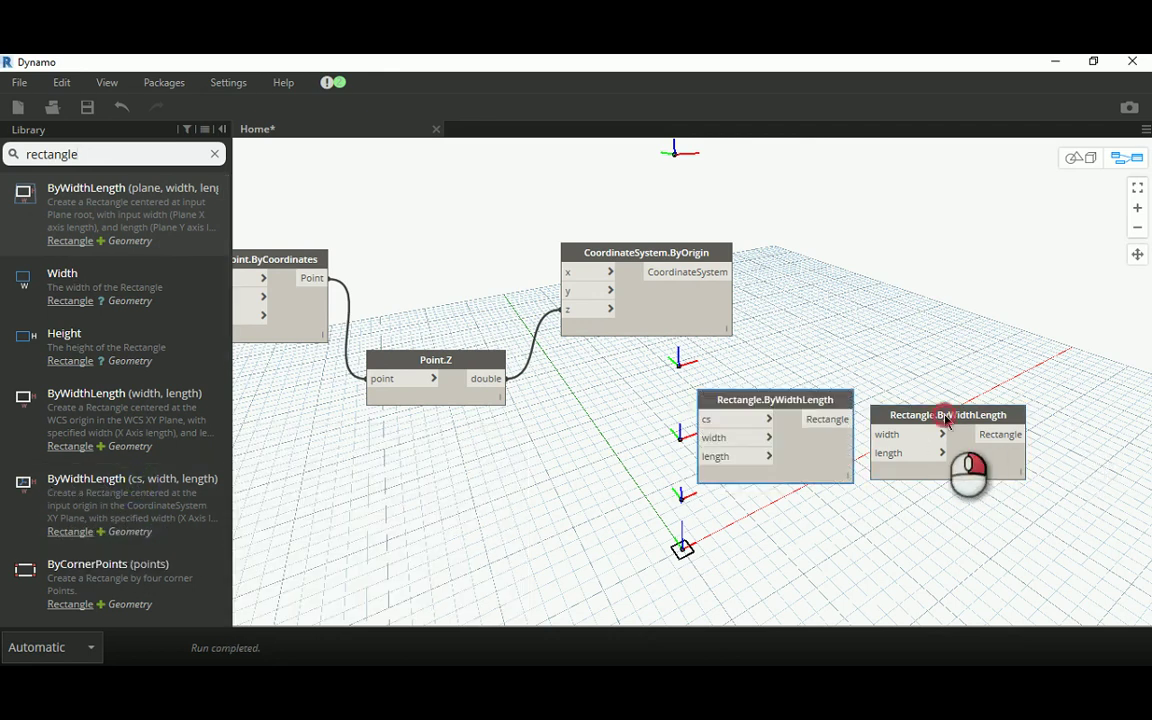
{"action": "left_click", "coordinate": [958, 430]}
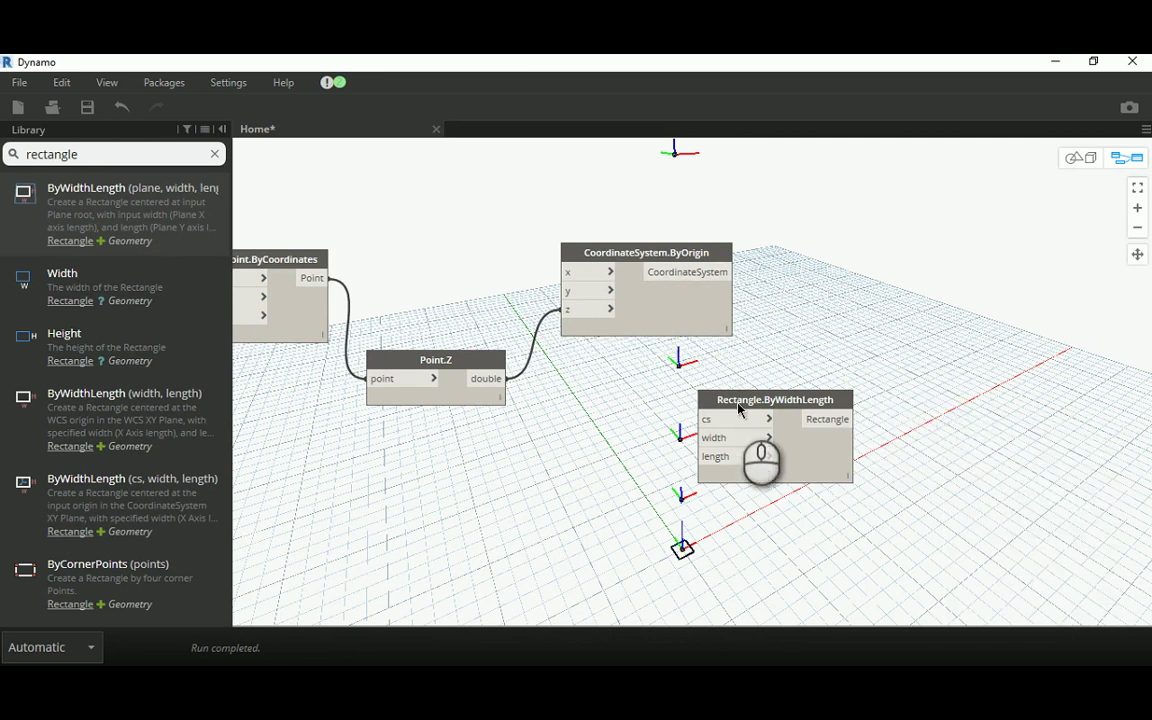
Move Rectangle.ByWidthLength beyond CoordinateSystem.ByOrigin and connect the CoordinateSystem output to its cs input.
{"action": "left_click", "coordinate": [738, 399]}
{"action": "left_click_drag", "start_coordinate": [862, 398], "coordinate": [923, 385]}
{"action": "left_click", "coordinate": [731, 272]}
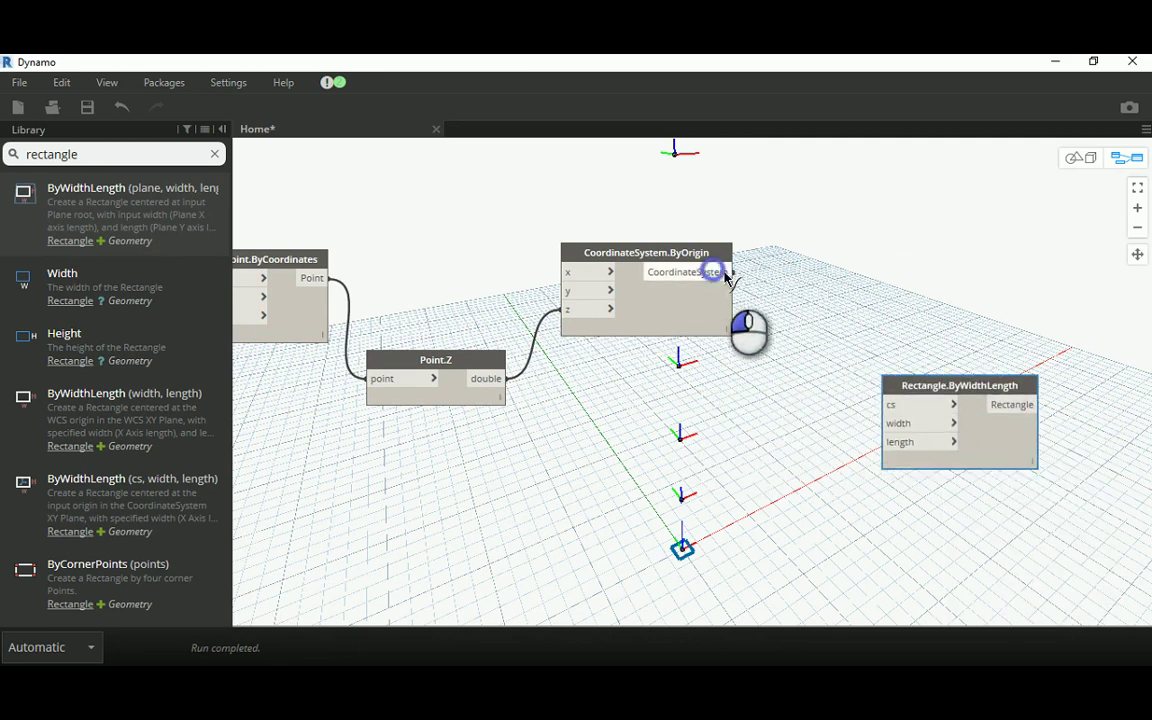
{"action": "left_click", "coordinate": [887, 406]}
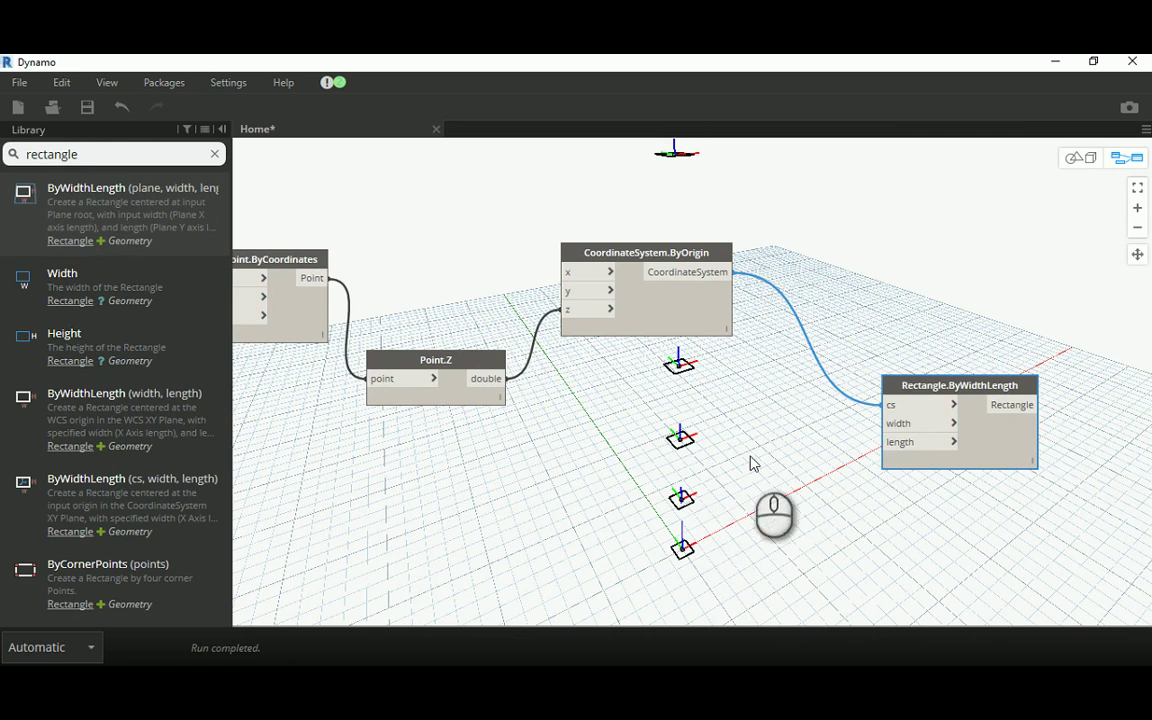
Add a Number Slider from a library search for Slider, place it below CoordinateSystem.ByOrigin and rename it Width.
{"action": "left_click", "coordinate": [90, 155]}
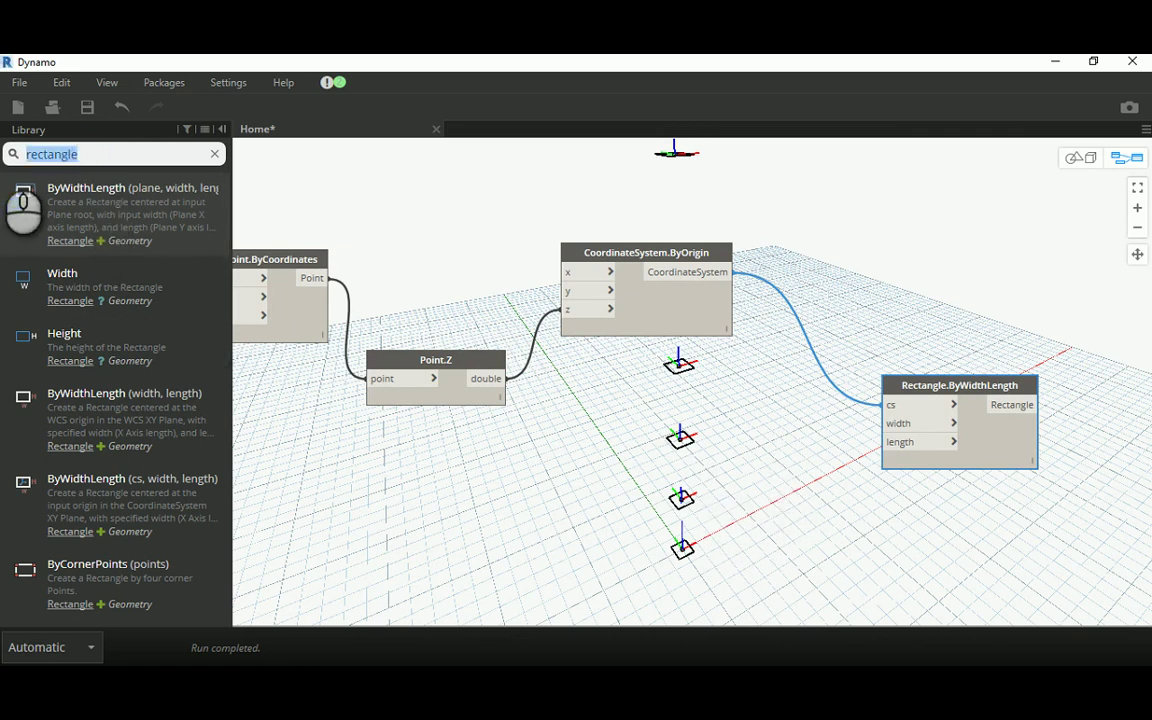
{"action": "type", "text": "Slider"}
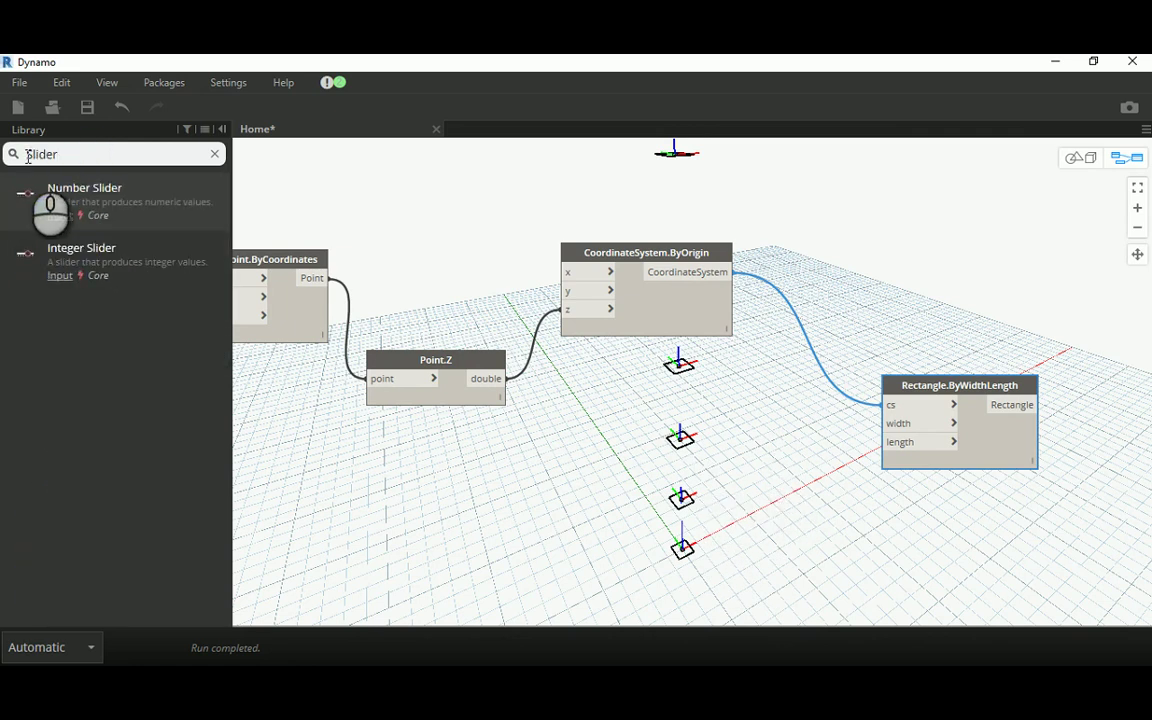
{"action": "left_click", "coordinate": [51, 192]}
{"action": "left_click_drag", "start_coordinate": [824, 421], "coordinate": [655, 460]}
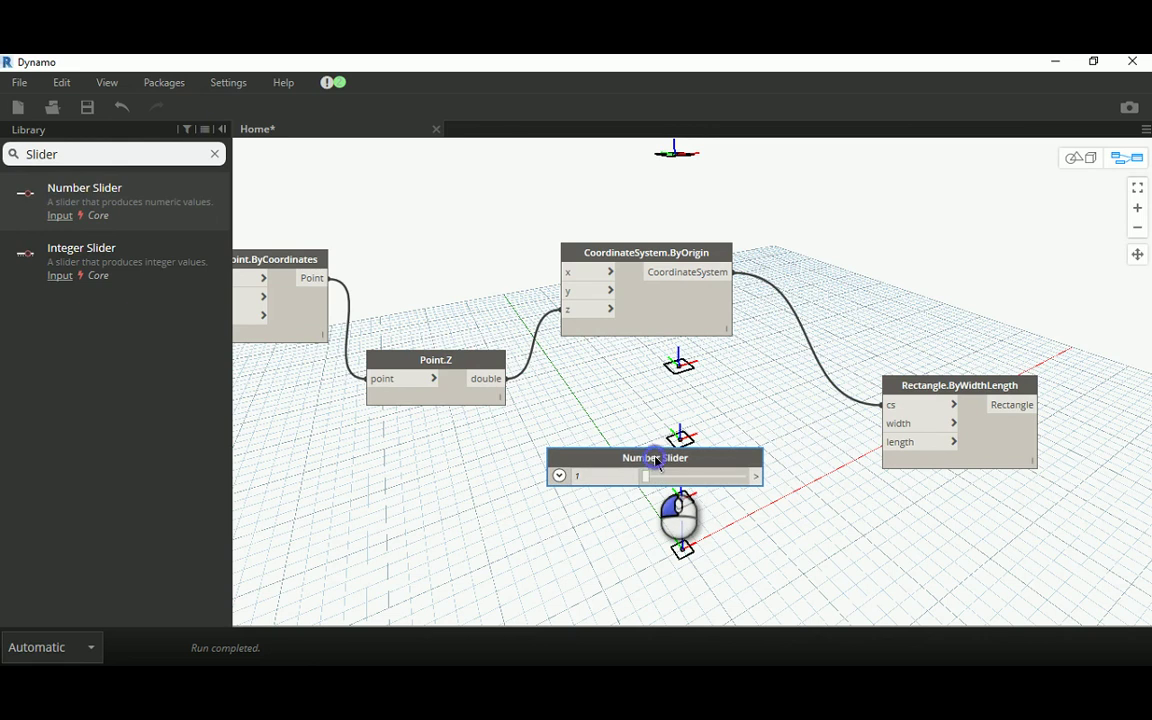
{"action": "double_click", "coordinate": [655, 458]}
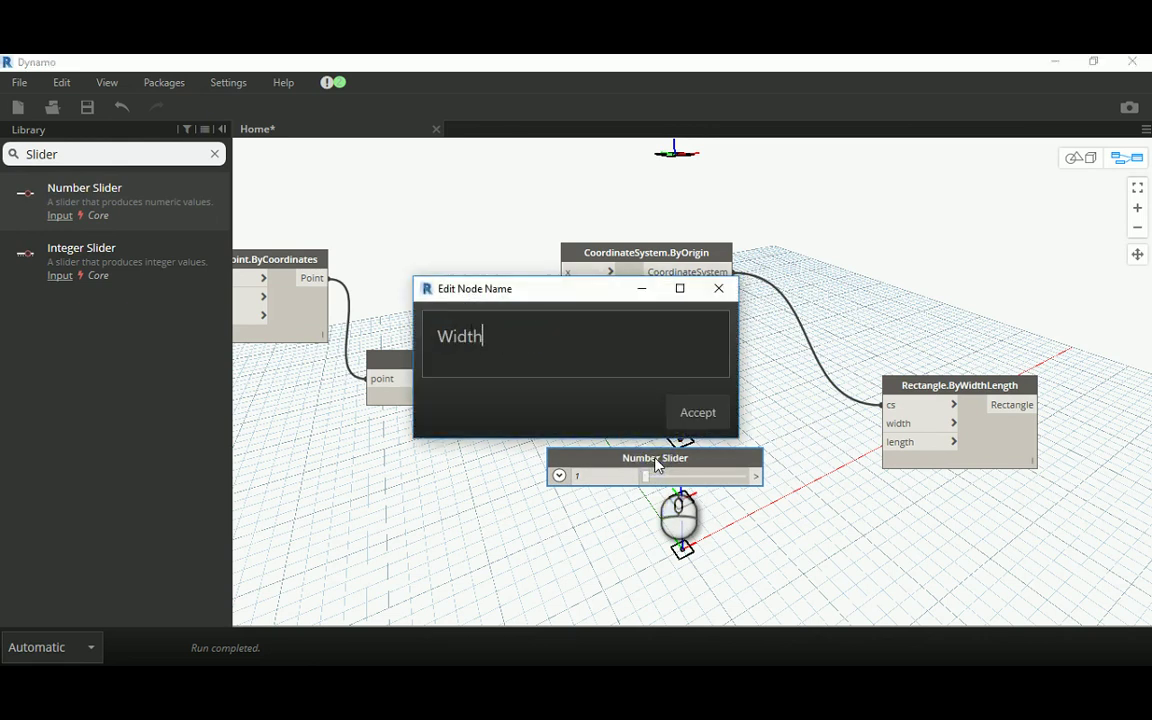
{"action": "left_click", "coordinate": [698, 412]}
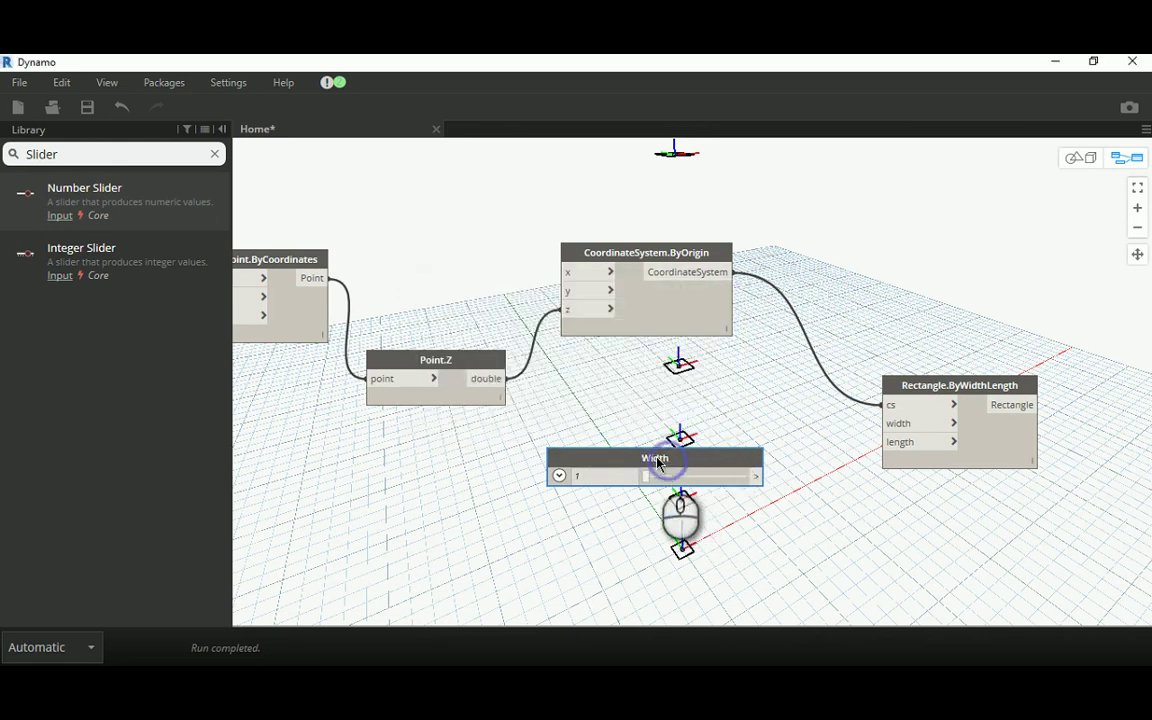
Duplicate the Width slider, place the copy directly beneath it and rename the copy Length.
{"action": "key", "text": "ctrl+c"}
{"action": "key", "text": "ctrl+v"}
{"action": "left_click_drag", "start_coordinate": [681, 545], "coordinate": [665, 533]}
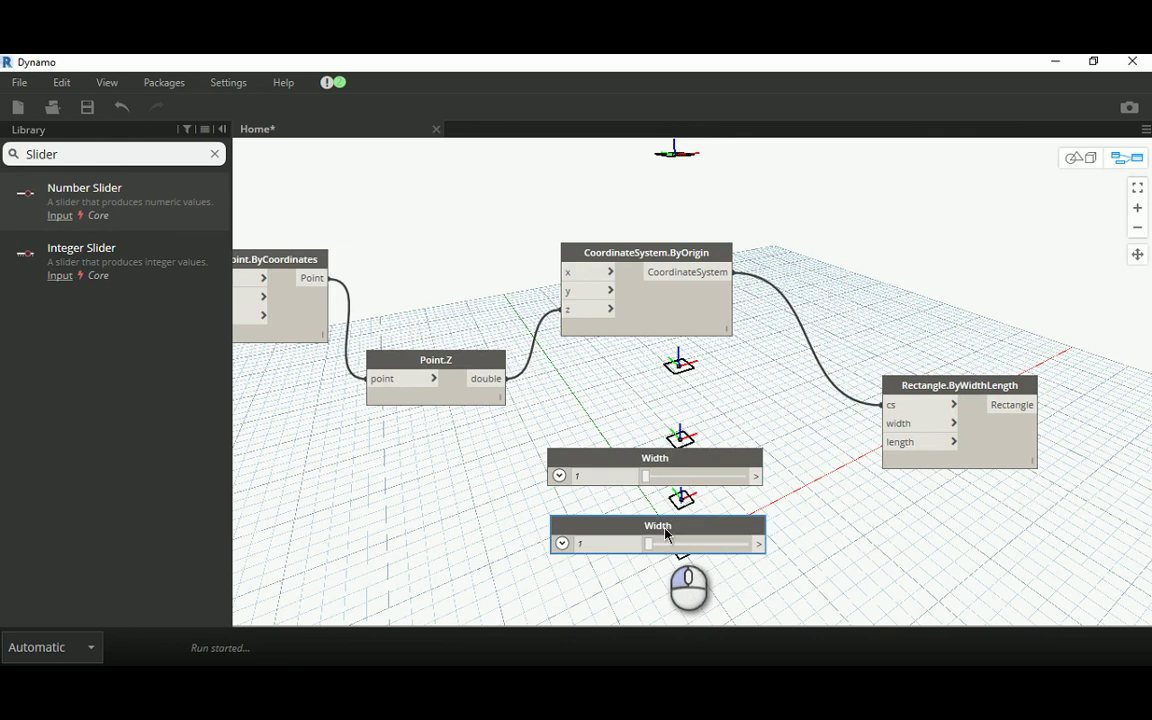
{"action": "double_click", "coordinate": [642, 526]}
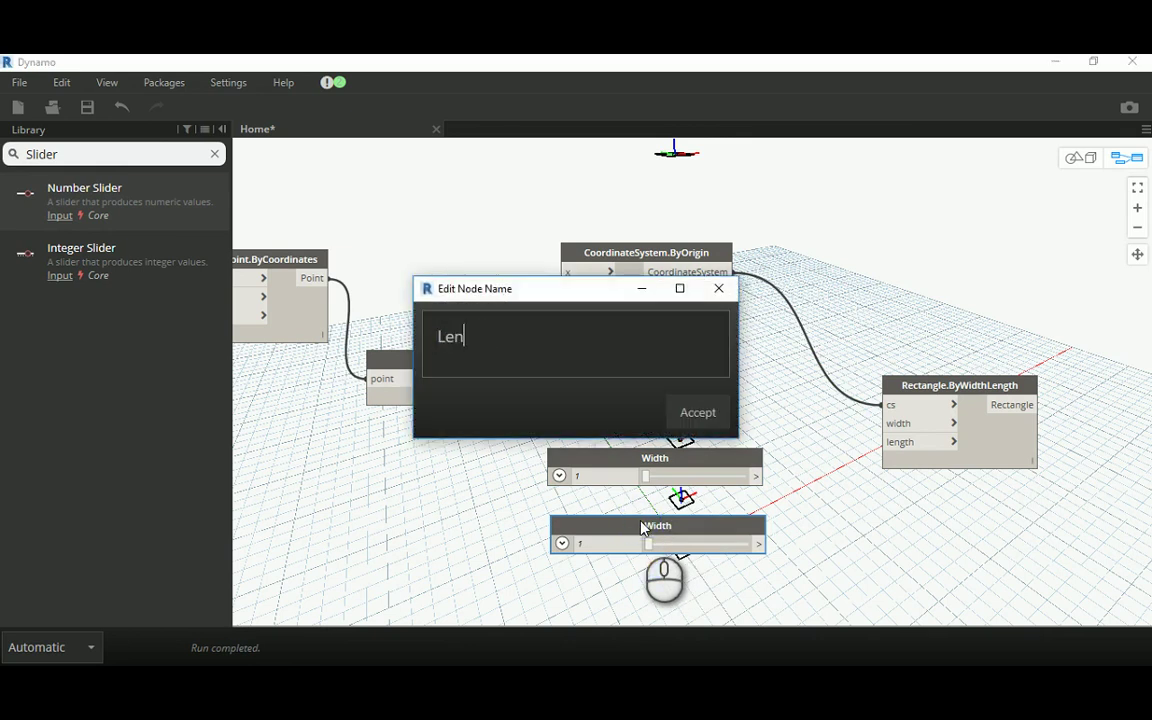
{"action": "left_click", "coordinate": [690, 414]}
Set both the Width and Length sliders to 40.
{"action": "type", "text": "4"}
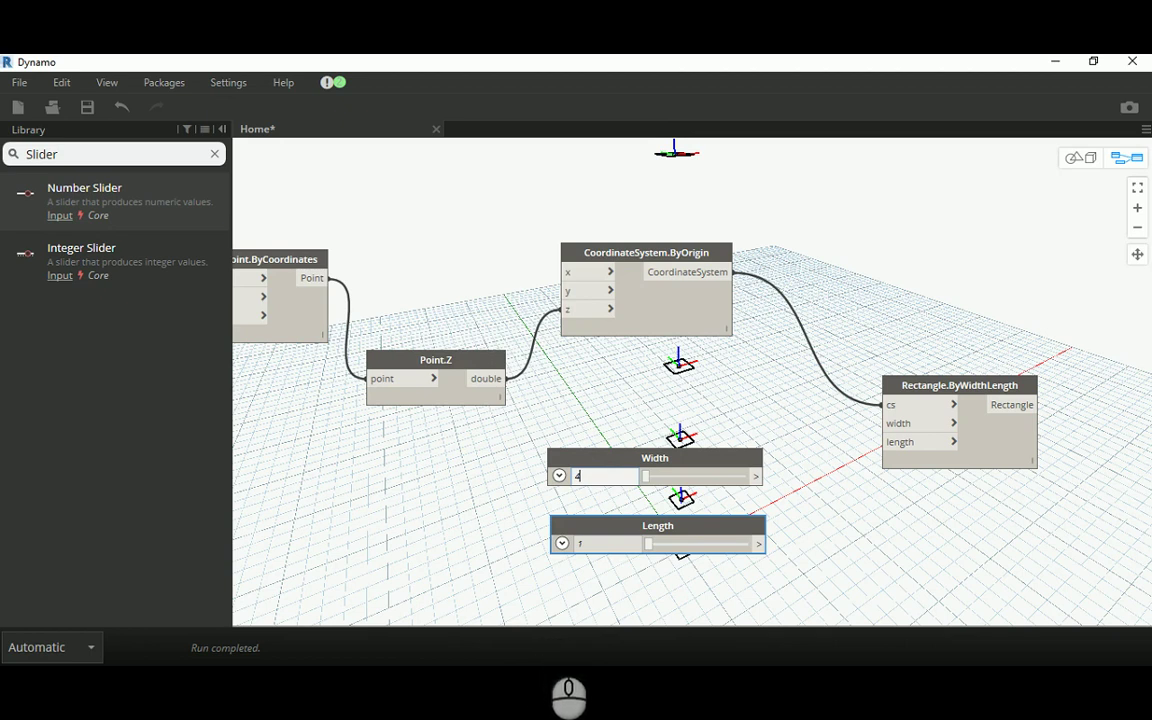
{"action": "type", "text": "0"}
{"action": "left_click", "coordinate": [590, 547]}
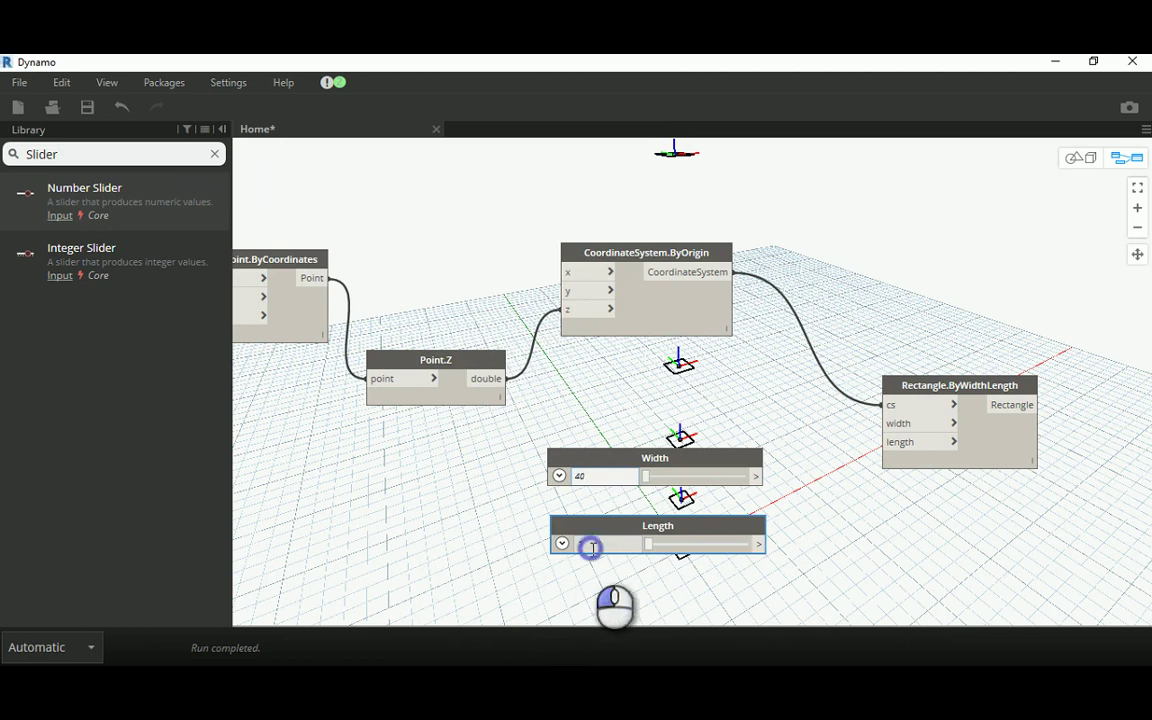
{"action": "type", "text": "40"}
{"action": "left_click", "coordinate": [856, 532]}
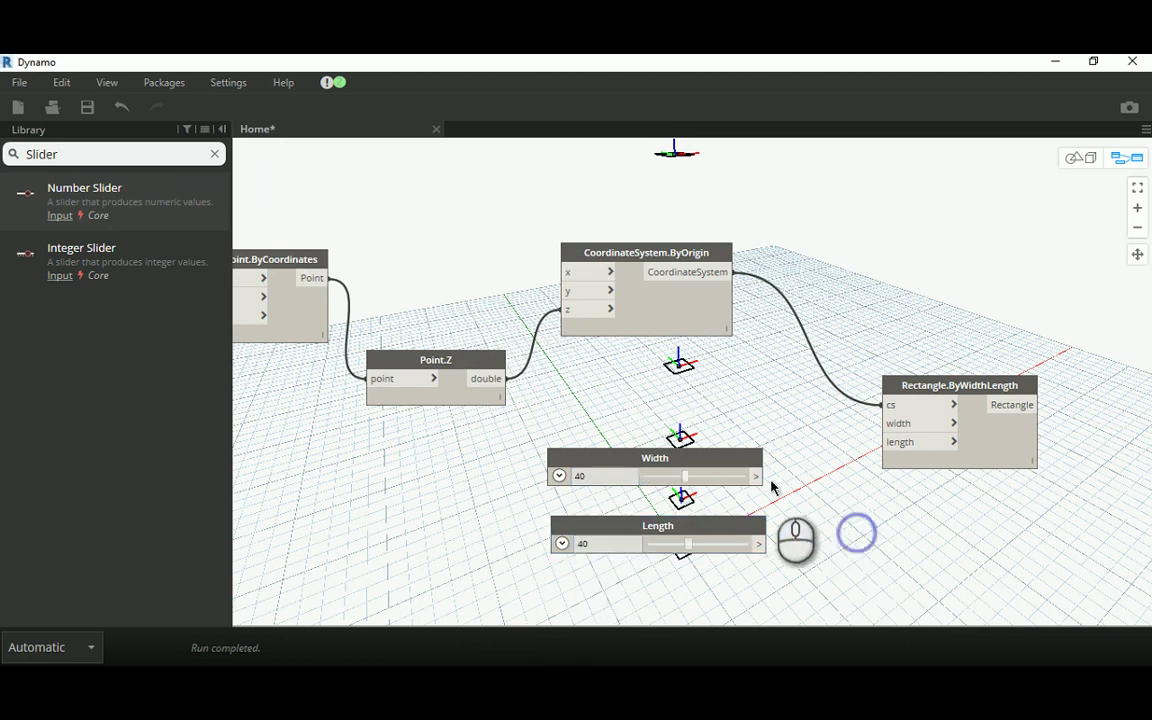
Connect the Width and Length sliders to the width and length inputs of Rectangle.ByWidthLength.
{"action": "left_click_drag", "start_coordinate": [756, 476], "coordinate": [895, 430]}
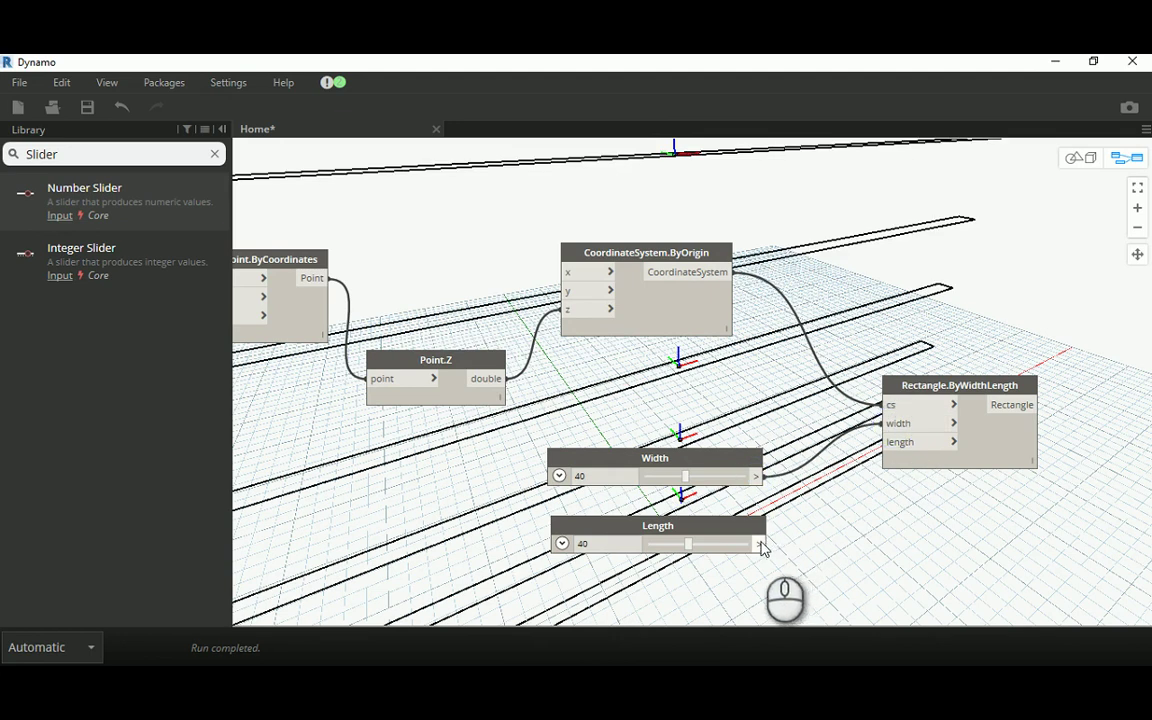
{"action": "left_click_drag", "start_coordinate": [759, 544], "coordinate": [892, 449]}
{"action": "scroll", "coordinate": [897, 453], "scroll_direction": "down", "scroll_amount": 5}
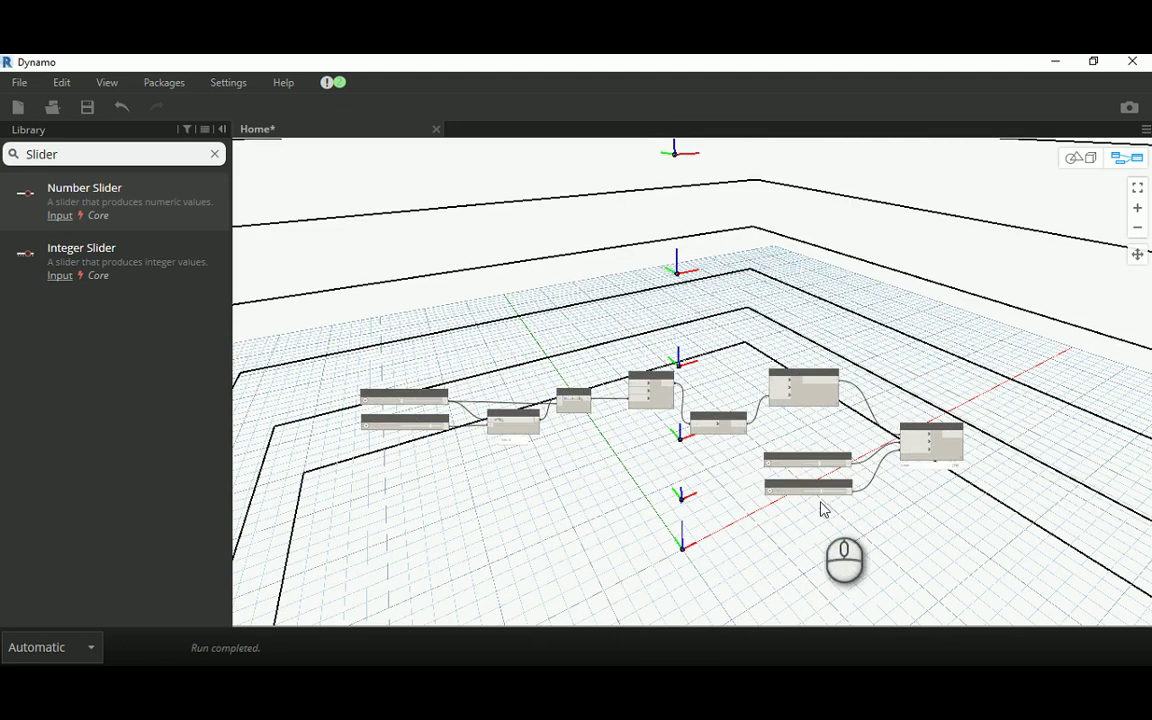
Stack Width and Length beneath the other two sliders, shift all four away from the graph, and move Rectangle.ByWidthLength slightly outward.
{"action": "left_click_drag", "start_coordinate": [744, 514], "coordinate": [427, 476]}
{"action": "left_click_drag", "start_coordinate": [334, 381], "coordinate": [496, 560]}
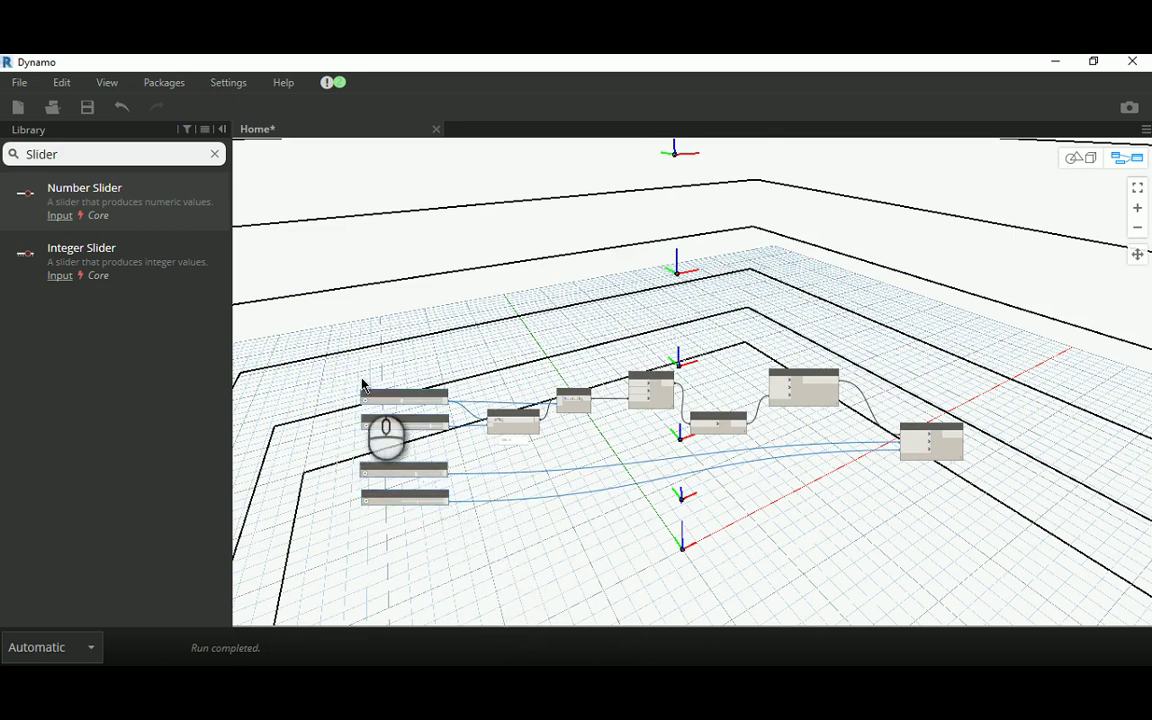
{"action": "left_click_drag", "start_coordinate": [309, 334], "coordinate": [445, 555]}
{"action": "left_click_drag", "start_coordinate": [413, 465], "coordinate": [342, 470]}
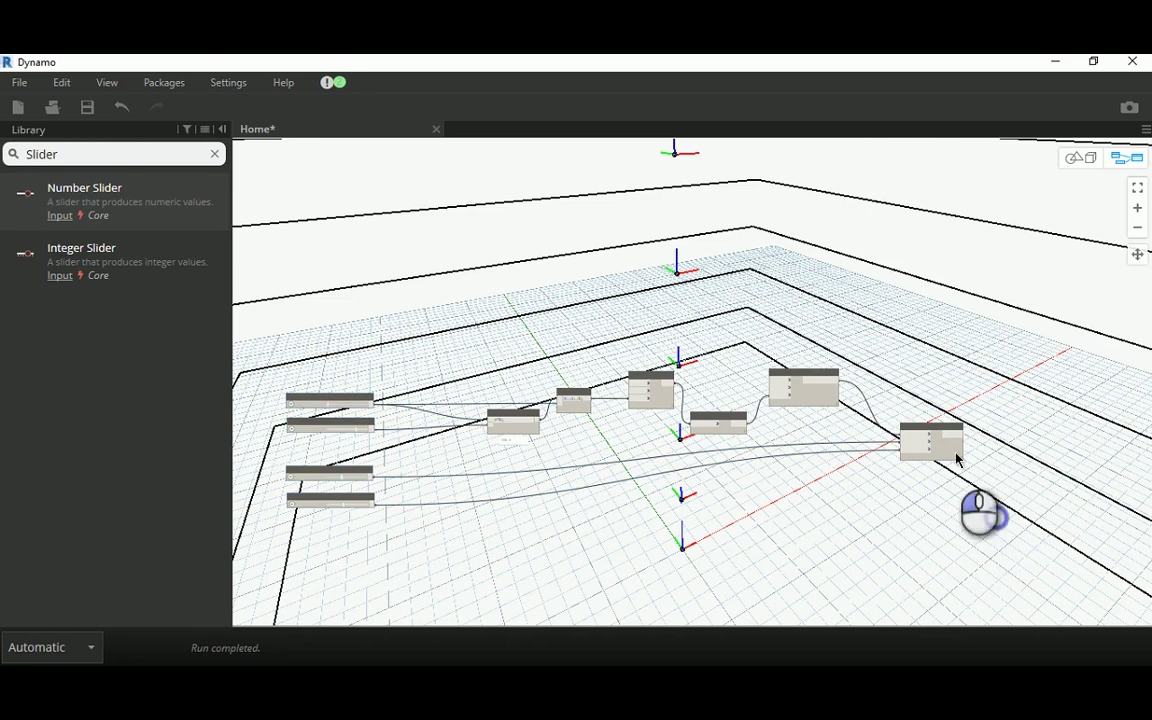
{"action": "left_click_drag", "start_coordinate": [923, 428], "coordinate": [964, 412]}
{"action": "left_click", "coordinate": [909, 493]}
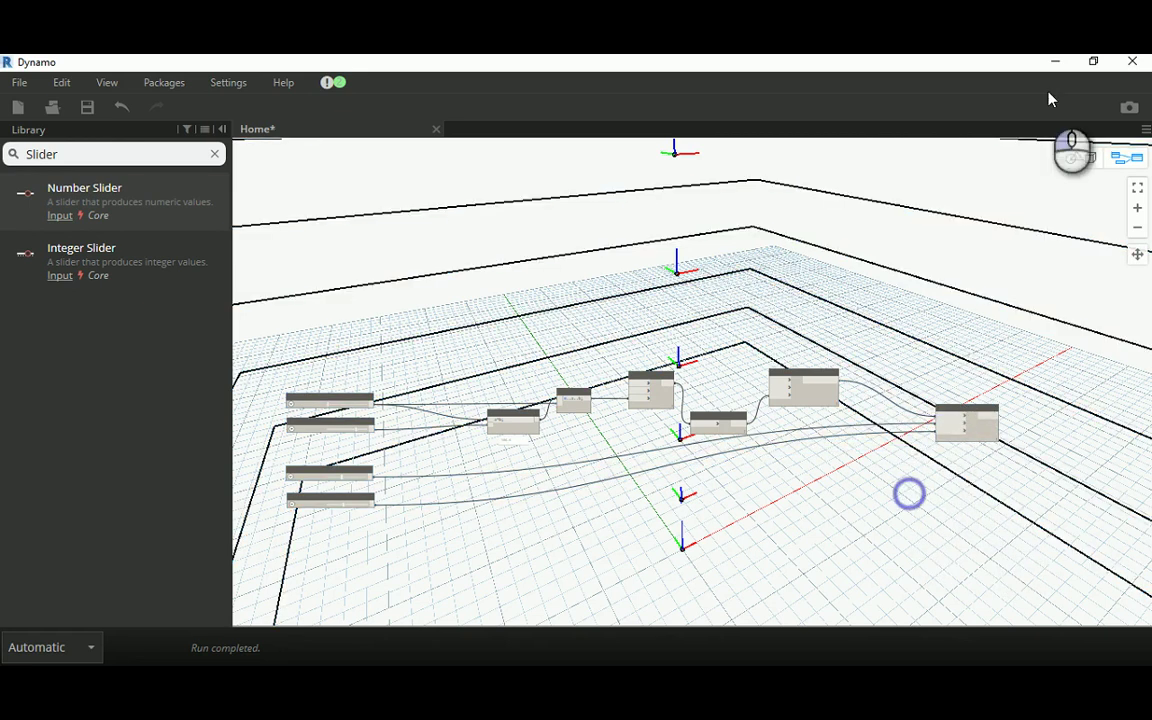
Examine the stacked floor outlines over the tower's full height in the 3D background preview.
{"action": "left_click", "coordinate": [1080, 157]}
{"action": "right_click_drag", "start_coordinate": [660, 410], "coordinate": [648, 322]}
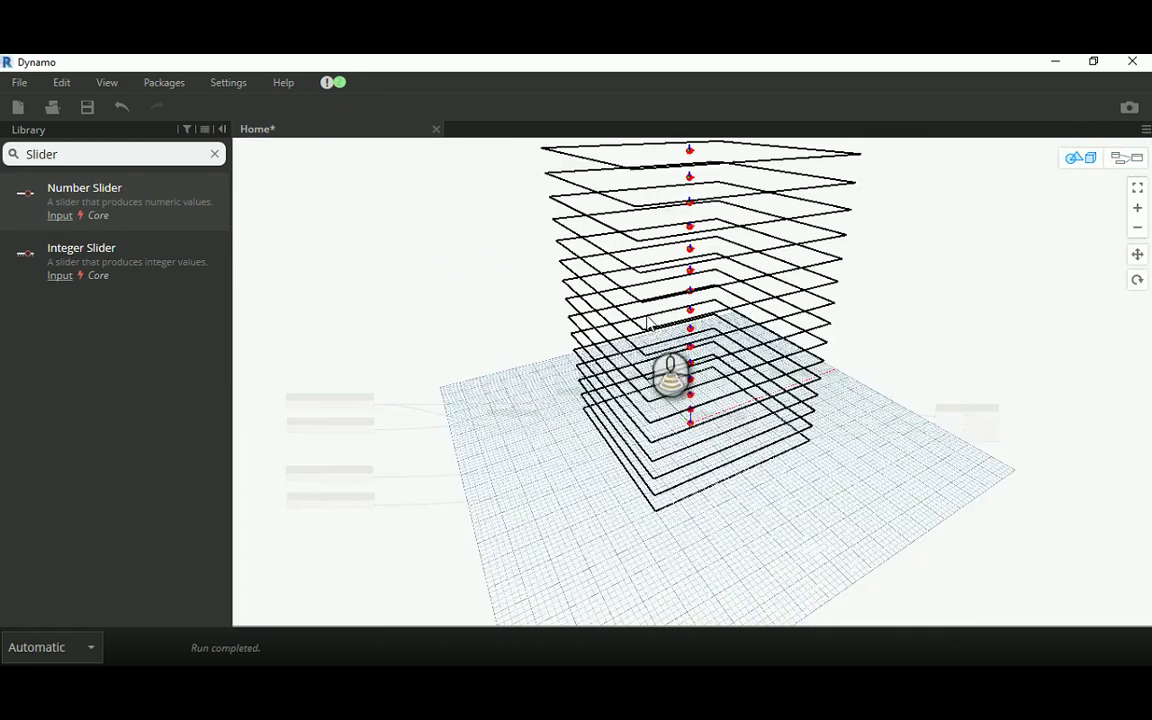
{"action": "scroll", "coordinate": [648, 322], "scroll_direction": "down", "scroll_amount": 8}
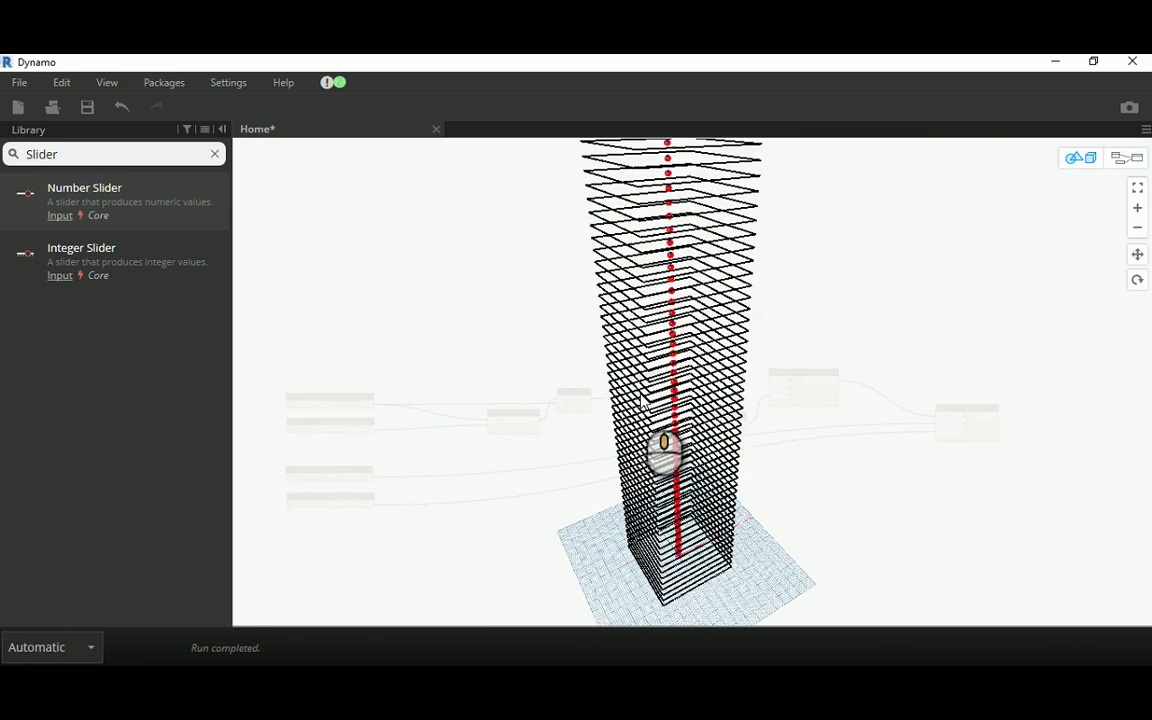
{"action": "scroll", "coordinate": [640, 410], "scroll_direction": "down", "scroll_amount": 5}
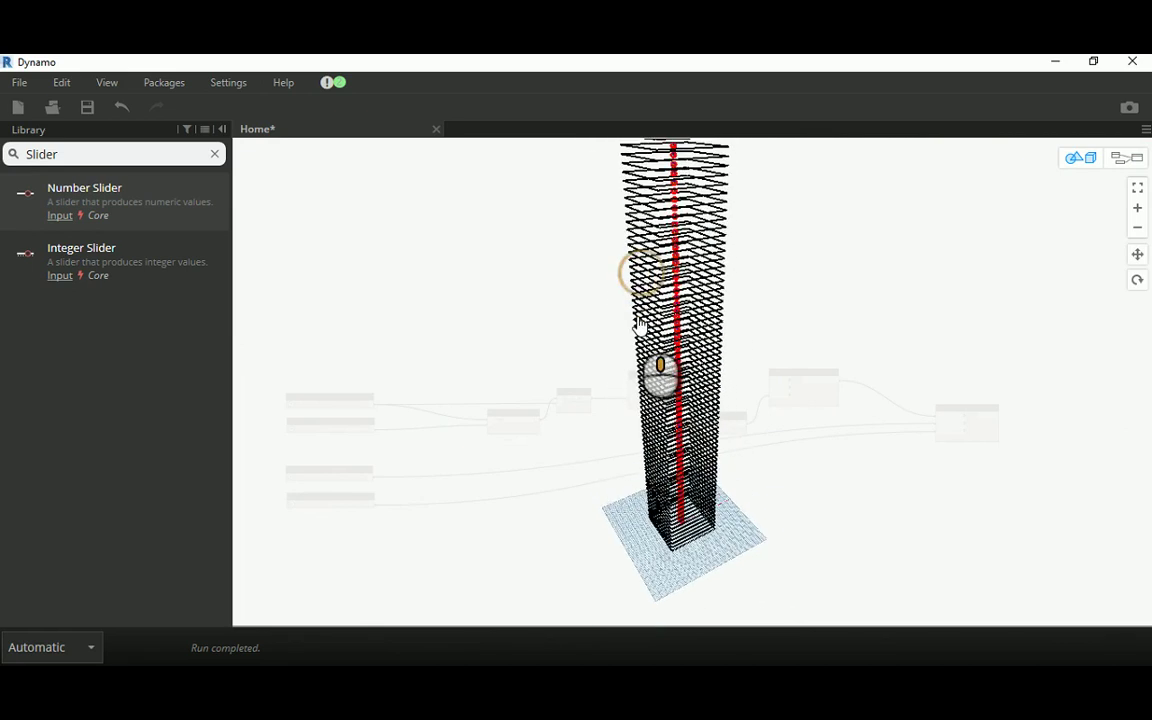
{"action": "scroll", "coordinate": [640, 325], "scroll_direction": "down", "scroll_amount": 2}
{"action": "scroll", "coordinate": [641, 392], "scroll_direction": "down", "scroll_amount": 3}
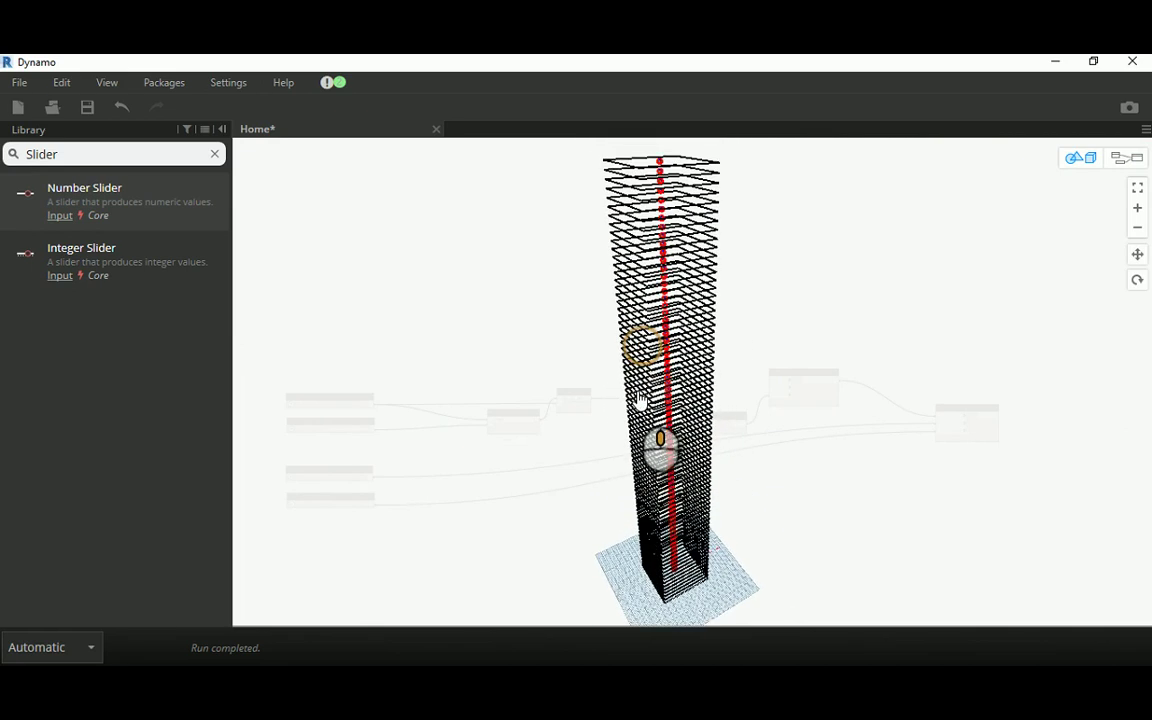
{"action": "scroll", "coordinate": [645, 390], "scroll_direction": "down", "scroll_amount": 2}
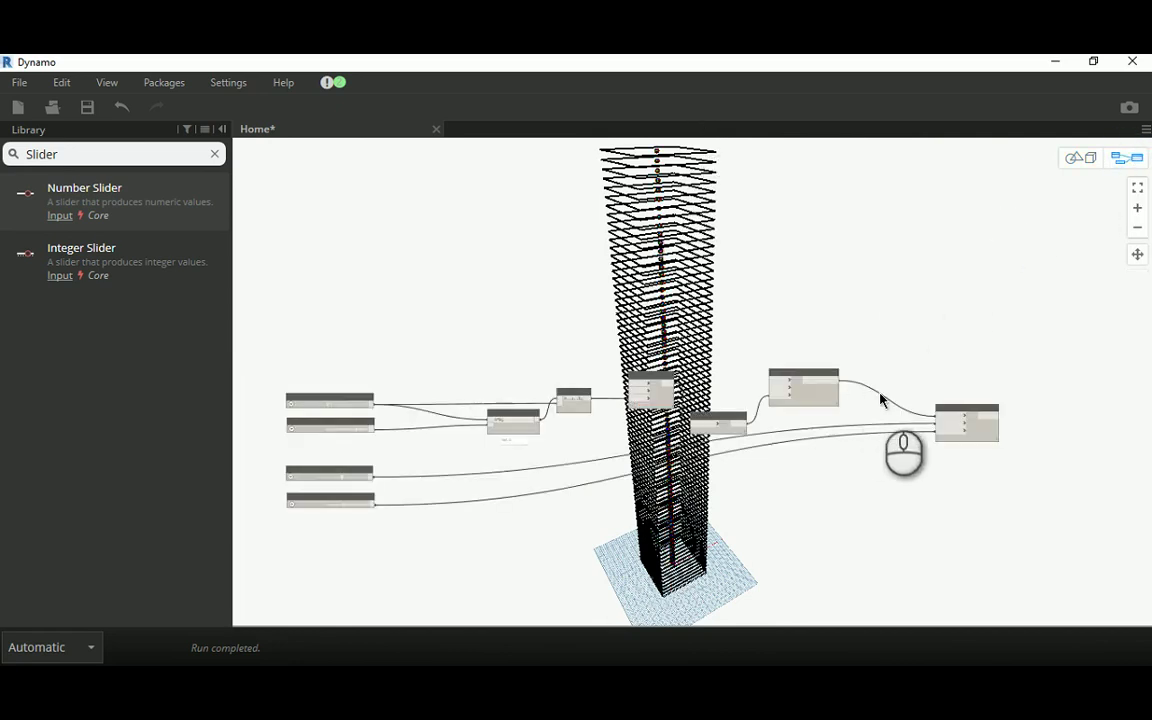
Return to graph navigation and move Rectangle.ByWidthLength slightly closer to CoordinateSystem.ByOrigin.
{"action": "scroll", "coordinate": [905, 400], "scroll_direction": "up", "scroll_amount": 5}
{"action": "left_click", "coordinate": [955, 418]}
{"action": "left_click_drag", "start_coordinate": [952, 418], "coordinate": [911, 433]}
{"action": "left_click", "coordinate": [966, 375]}
{"action": "middle_click_drag", "start_coordinate": [1028, 375], "coordinate": [646, 357]}
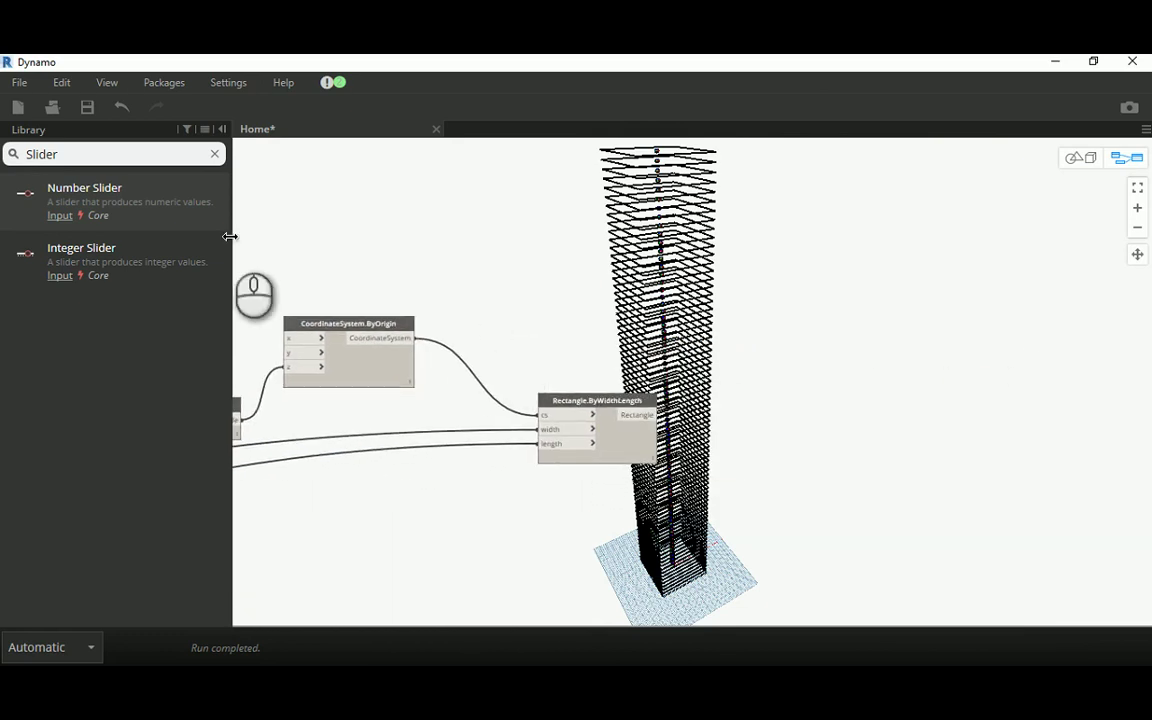
Add the Geometry.Rotate node (origin, axis, degrees) from a library search for Rotate and place it beyond Rectangle.ByWidthLength.
{"action": "left_click", "coordinate": [66, 156]}
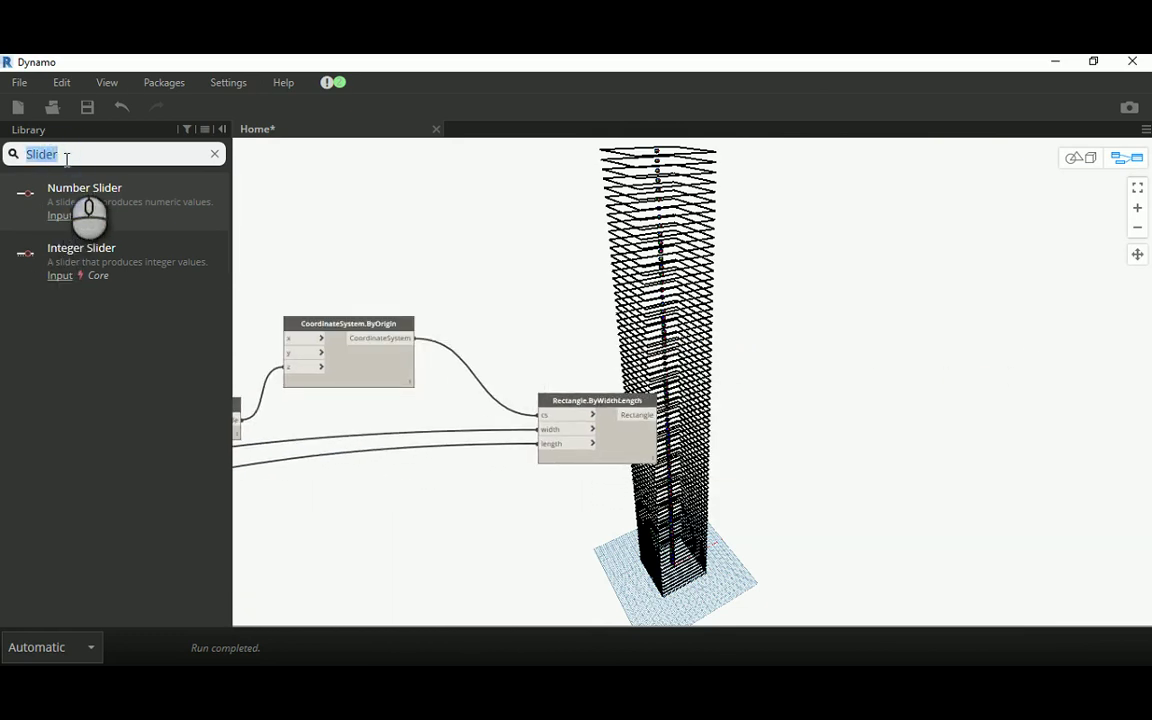
{"action": "type", "text": "Rotate"}
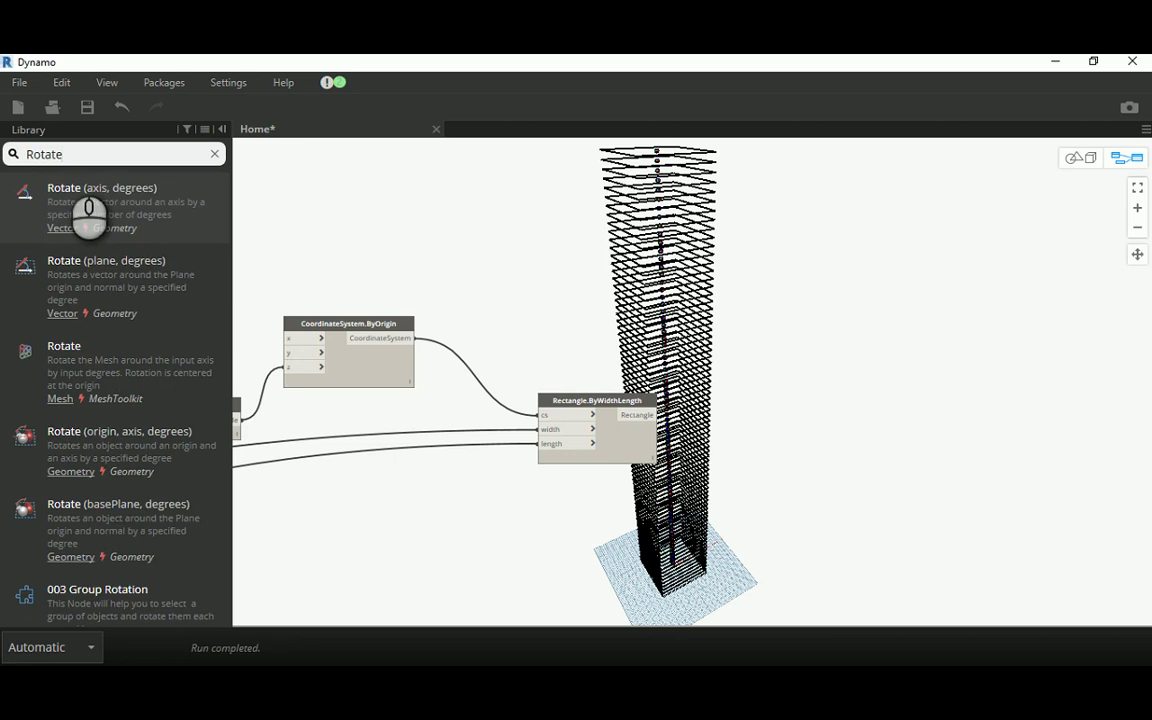
{"action": "type", "text": ".by"}
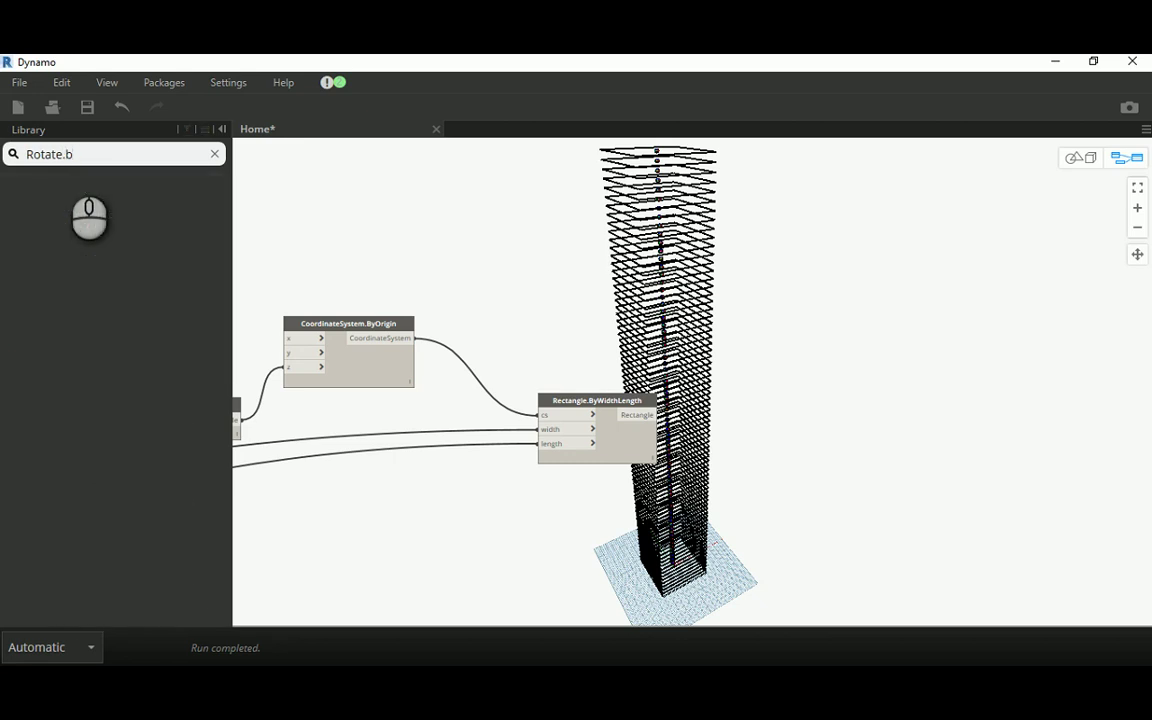
{"action": "key", "text": "BackSpace"}
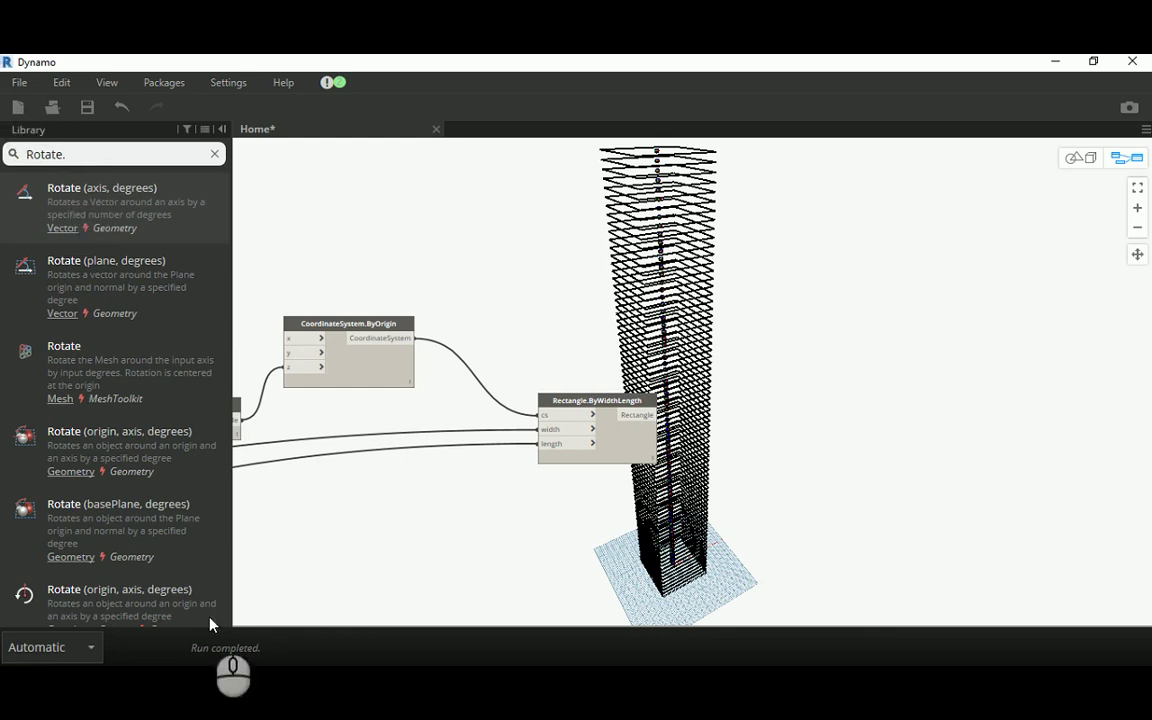
{"action": "mouse_move", "coordinate": [97, 485]}
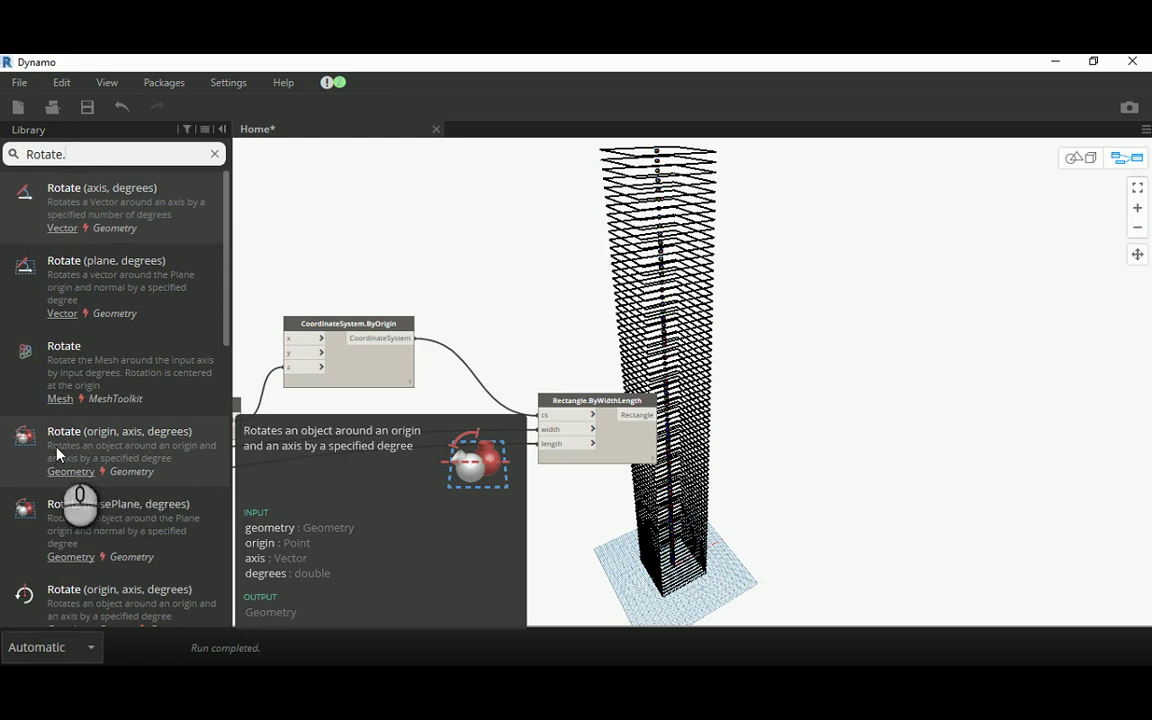
{"action": "left_click", "coordinate": [106, 517]}
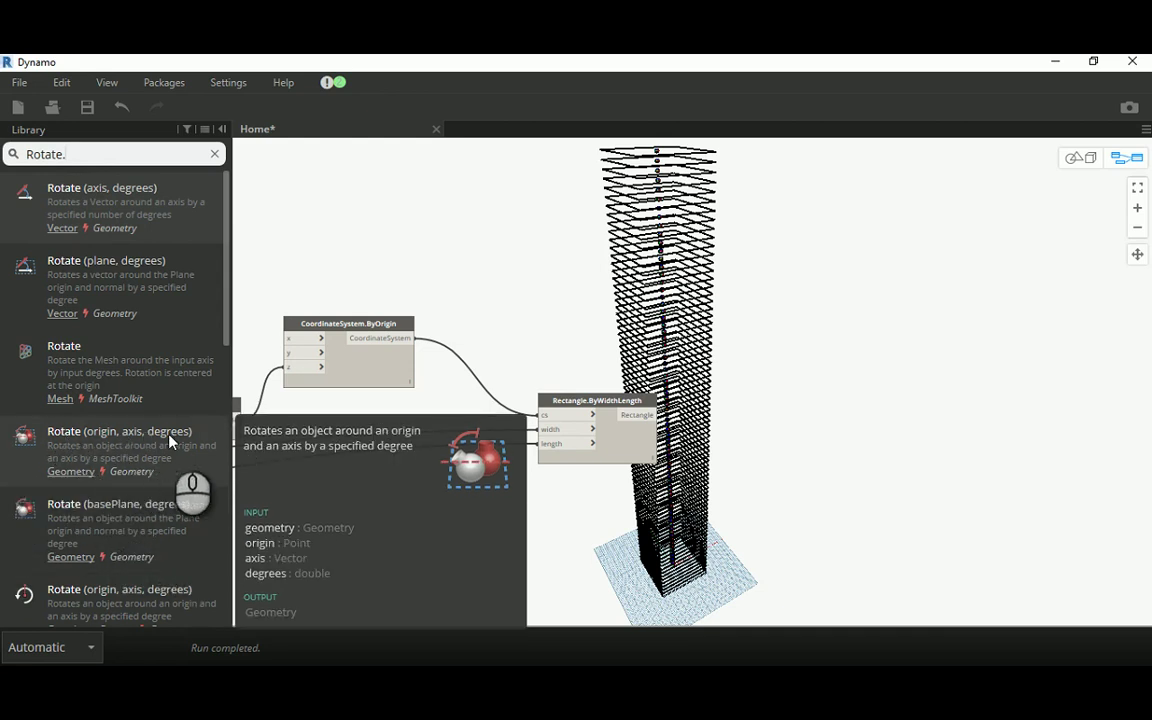
{"action": "left_click", "coordinate": [113, 440]}
{"action": "scroll", "coordinate": [747, 455], "scroll_direction": "up", "scroll_amount": 3}
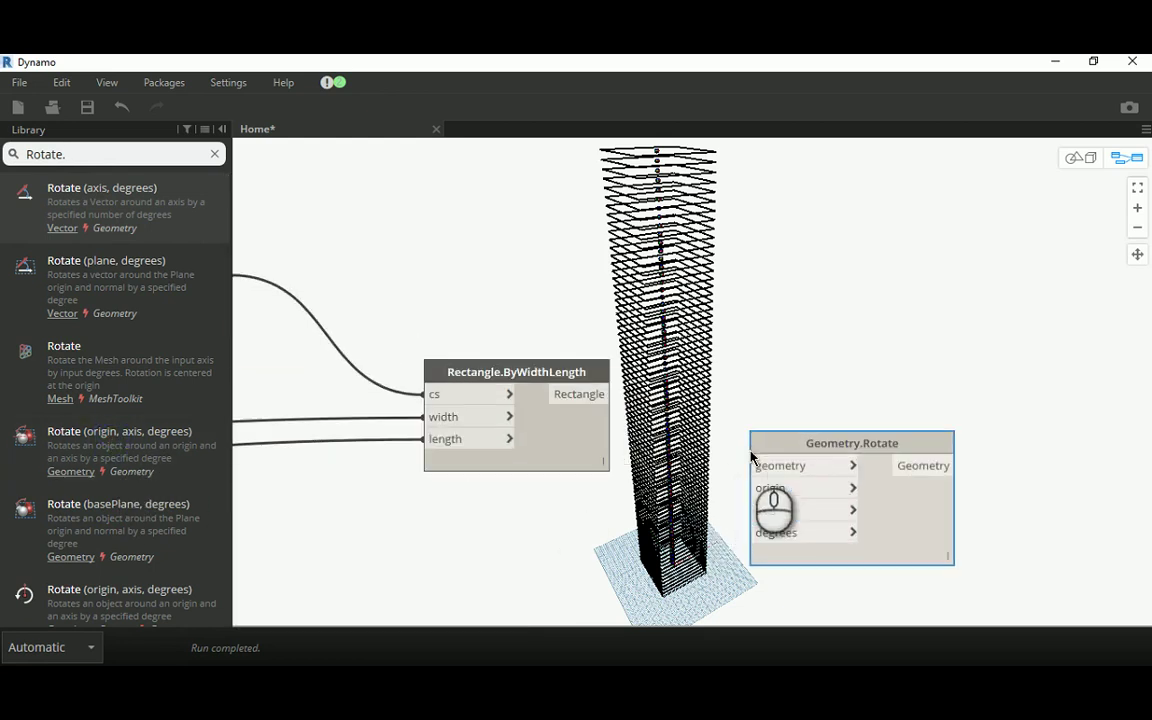
{"action": "middle_click_drag", "start_coordinate": [693, 405], "coordinate": [675, 338]}
{"action": "left_click_drag", "start_coordinate": [793, 384], "coordinate": [835, 307]}
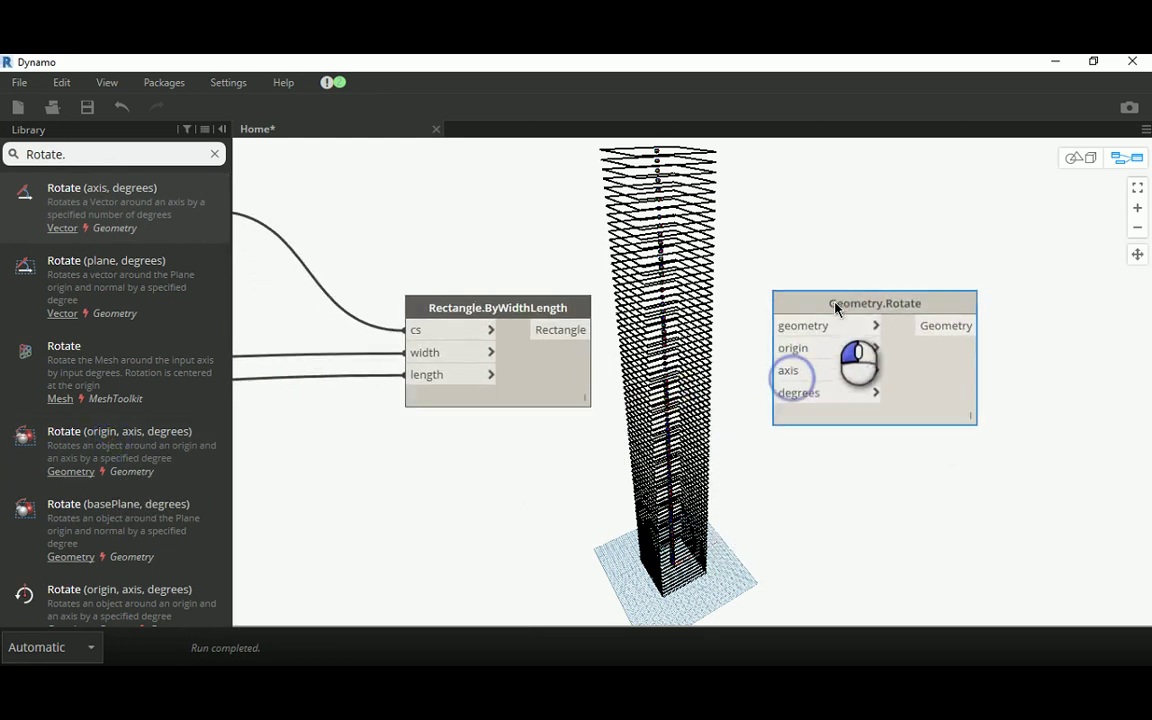
Connect the Rectangle output to the geometry input of Geometry.Rotate and move the Rotate node lower.
{"action": "left_click", "coordinate": [563, 331]}
{"action": "left_click", "coordinate": [781, 324]}
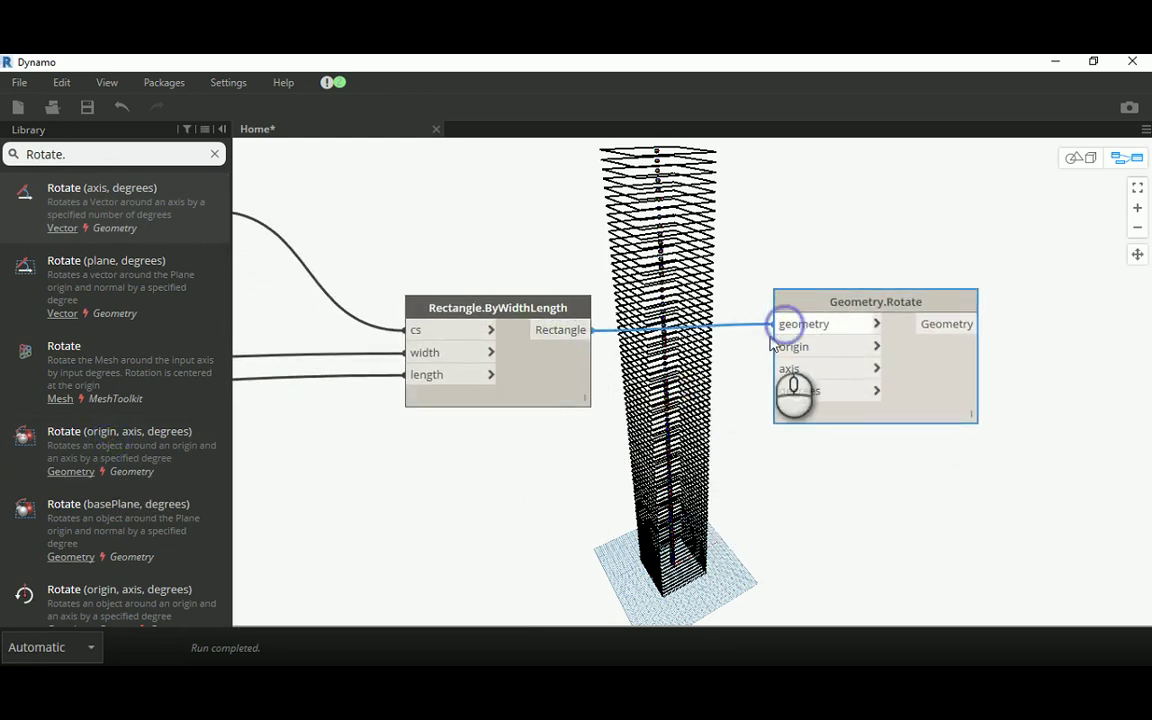
{"action": "left_click", "coordinate": [825, 302]}
{"action": "left_click_drag", "start_coordinate": [825, 302], "coordinate": [854, 418]}
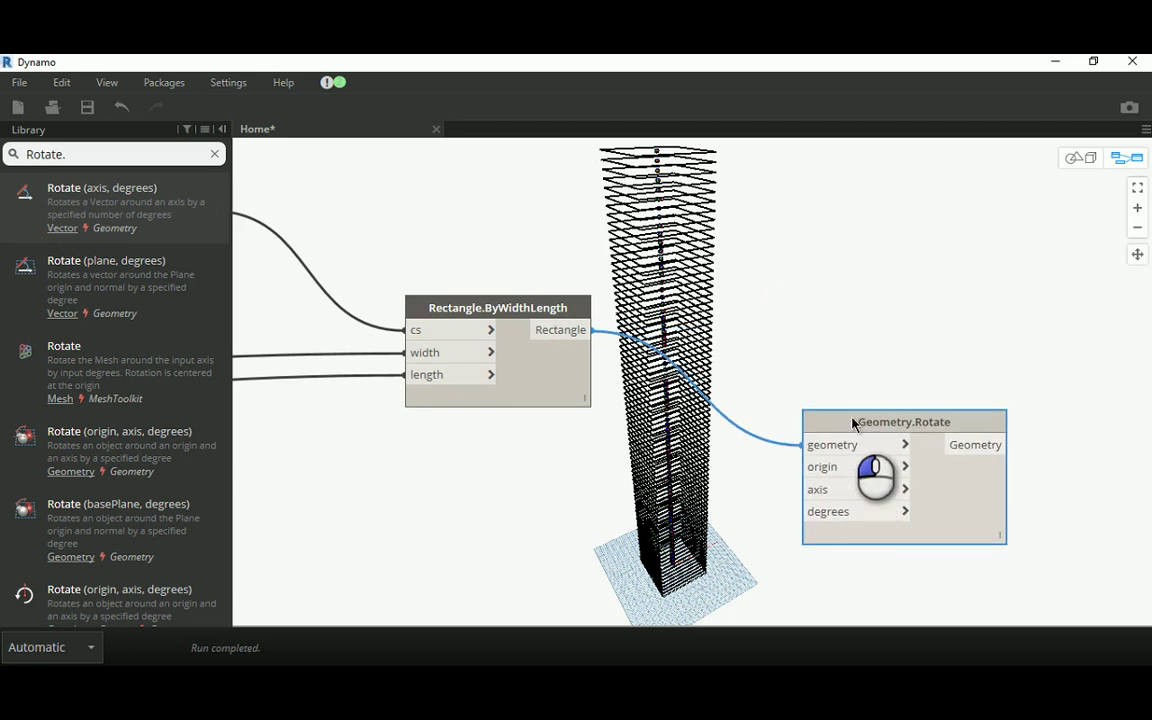
Connect the CoordinateSystem.ByOrigin output to the origin input of Geometry.Rotate and shift the Rotate node further down.
{"action": "scroll", "coordinate": [841, 463], "scroll_direction": "down", "scroll_amount": 5}
{"action": "scroll", "coordinate": [337, 440], "scroll_direction": "up", "scroll_amount": 5}
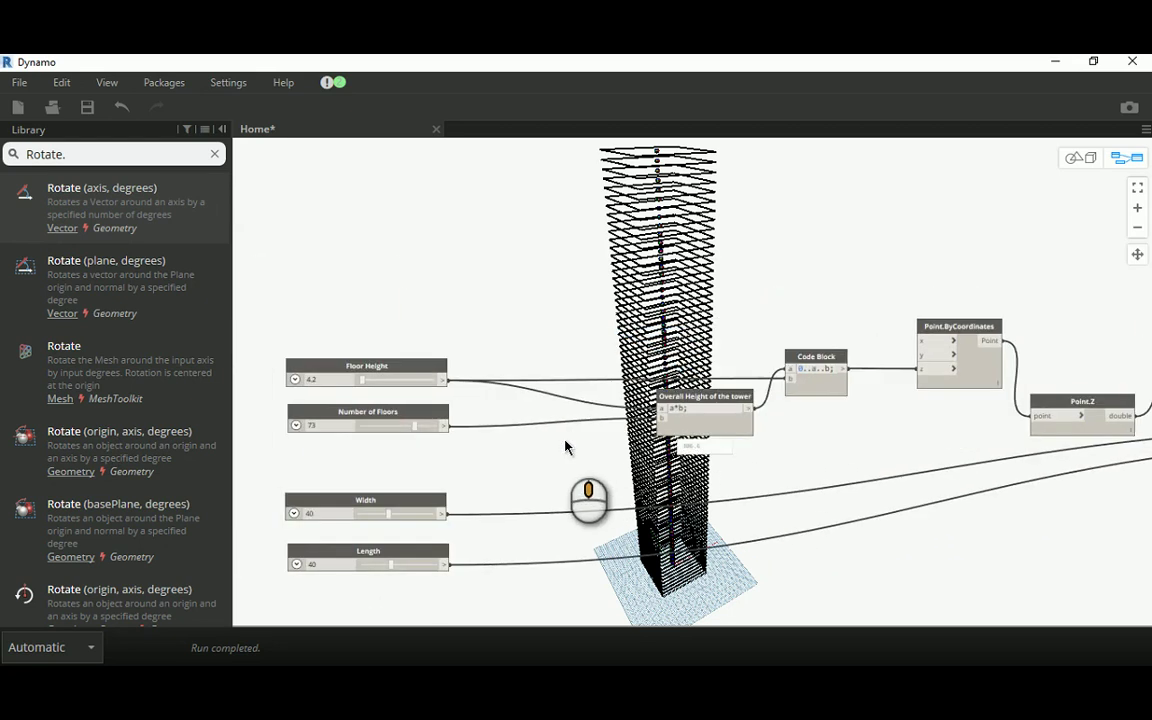
{"action": "middle_click_drag", "start_coordinate": [566, 445], "coordinate": [665, 348]}
{"action": "scroll", "coordinate": [666, 352], "scroll_direction": "up", "scroll_amount": 2}
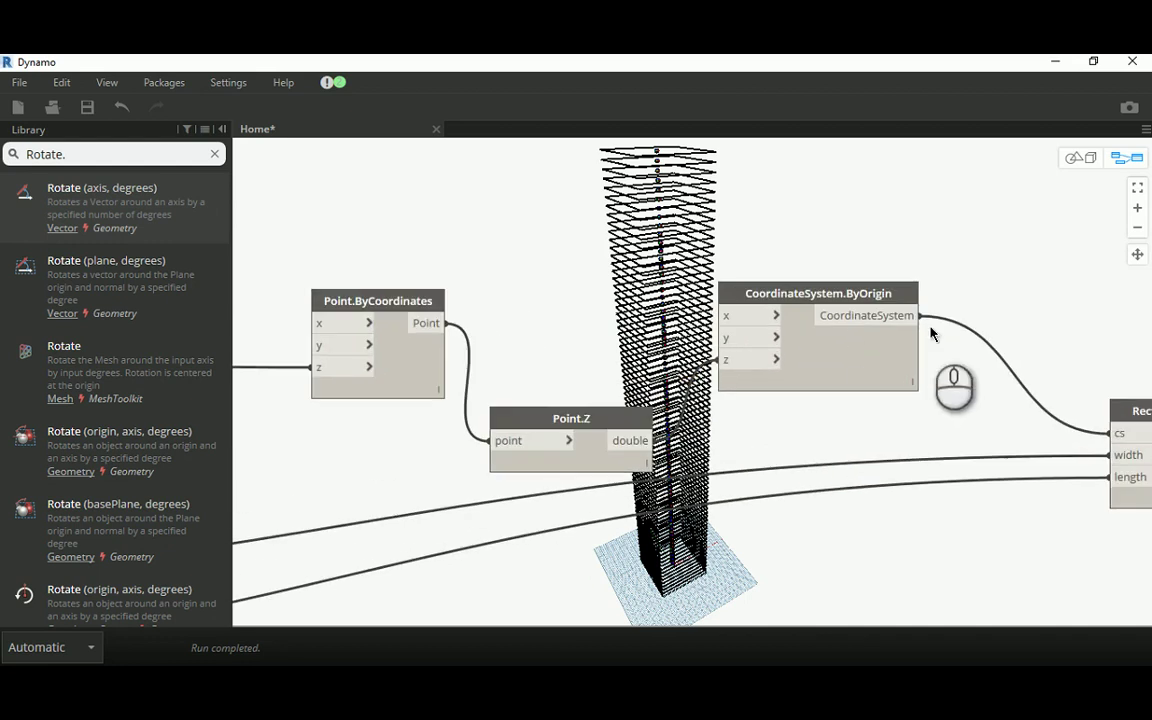
{"action": "left_click", "coordinate": [916, 320]}
{"action": "middle_click_drag", "start_coordinate": [990, 527], "coordinate": [415, 432]}
{"action": "scroll", "coordinate": [415, 432], "scroll_direction": "down", "scroll_amount": 3}
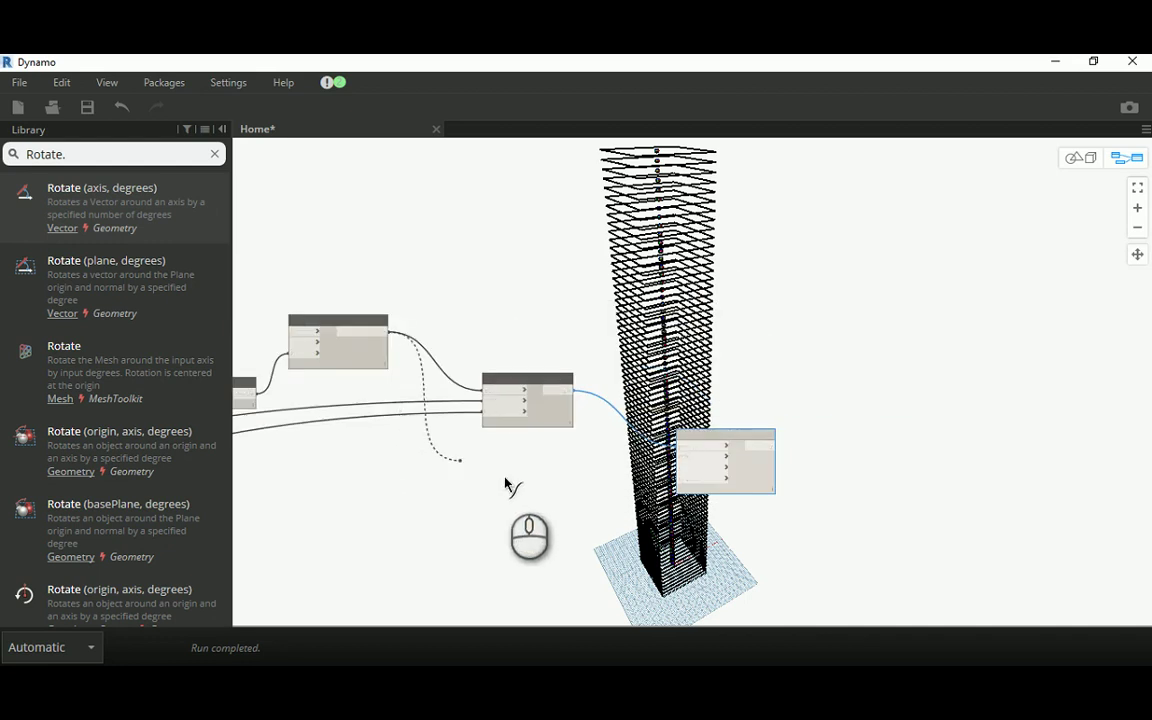
{"action": "scroll", "coordinate": [630, 512], "scroll_direction": "up", "scroll_amount": 2}
{"action": "scroll", "coordinate": [692, 415], "scroll_direction": "up", "scroll_amount": 5}
{"action": "left_click", "coordinate": [800, 385]}
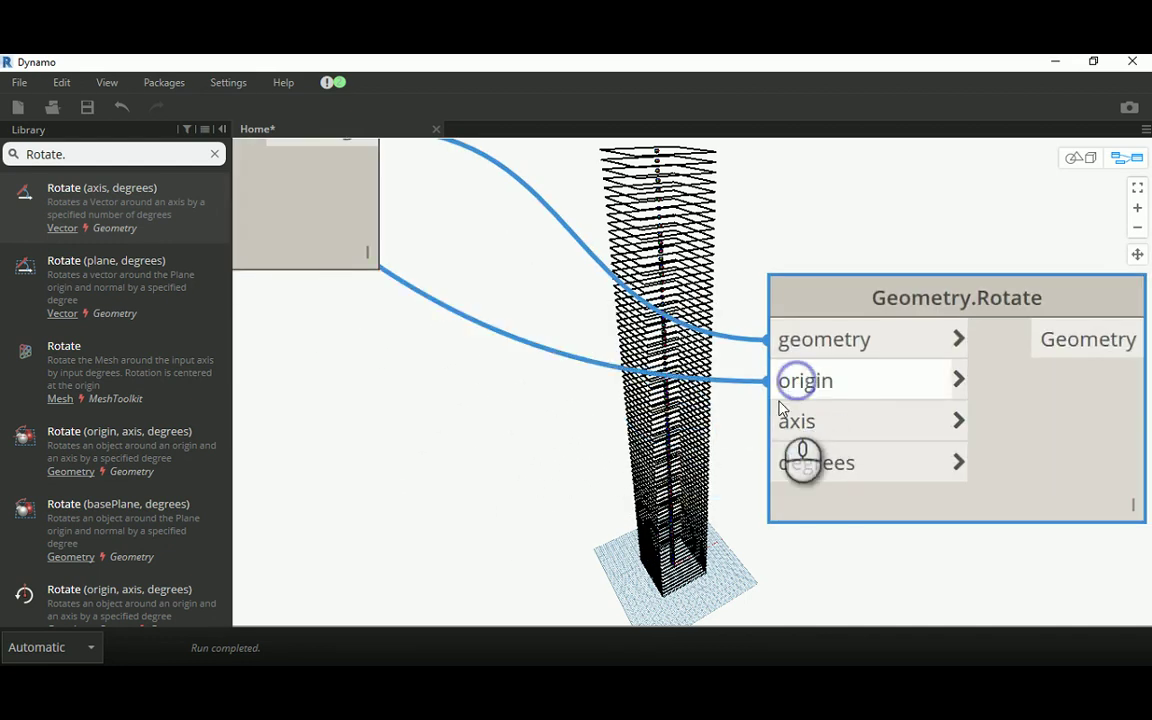
{"action": "scroll", "coordinate": [651, 452], "scroll_direction": "down", "scroll_amount": 4}
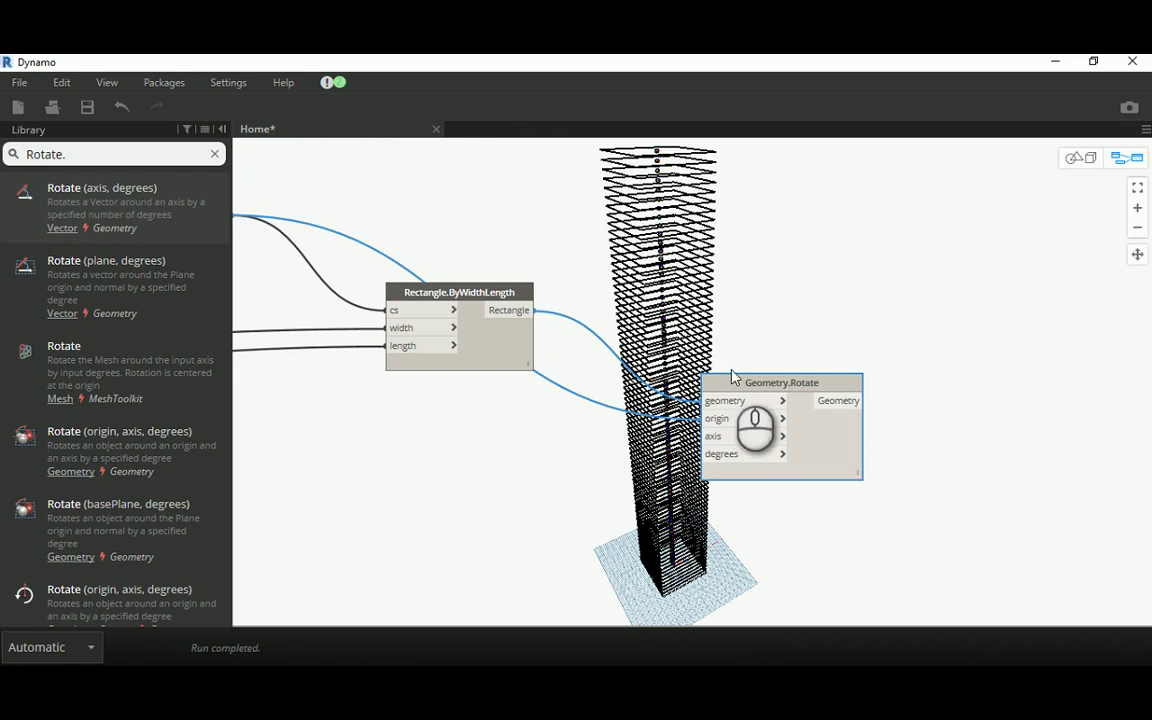
{"action": "left_click_drag", "start_coordinate": [750, 395], "coordinate": [730, 452]}
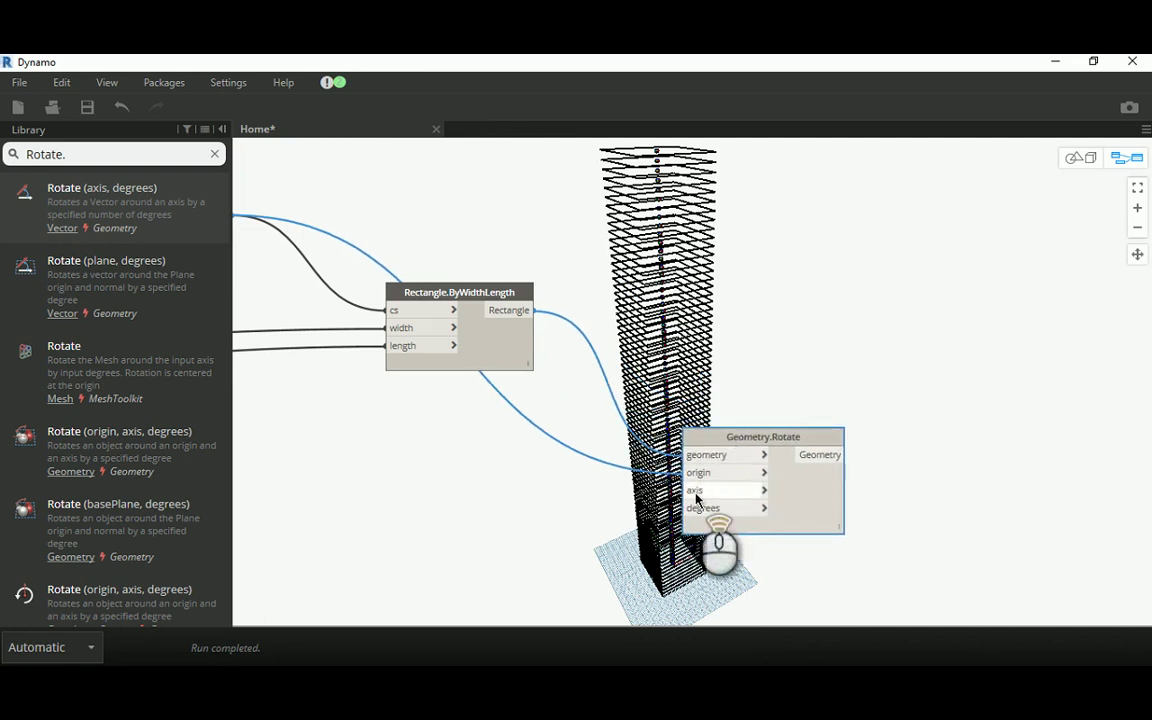
Add a Vector.ZAxis node from the library, connect it to the axis input of Geometry.Rotate and align it with that input.
{"action": "scroll", "coordinate": [697, 500], "scroll_direction": "up", "scroll_amount": 3}
{"action": "double_click", "coordinate": [86, 152]}
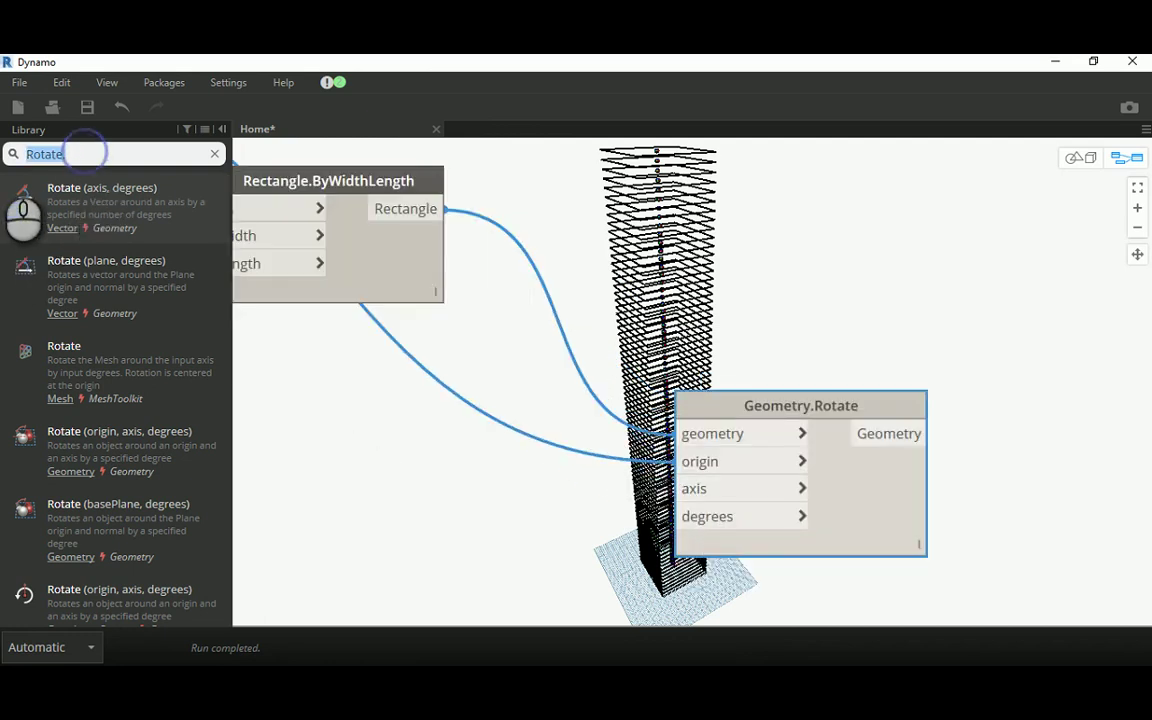
{"action": "type", "text": "Z"}
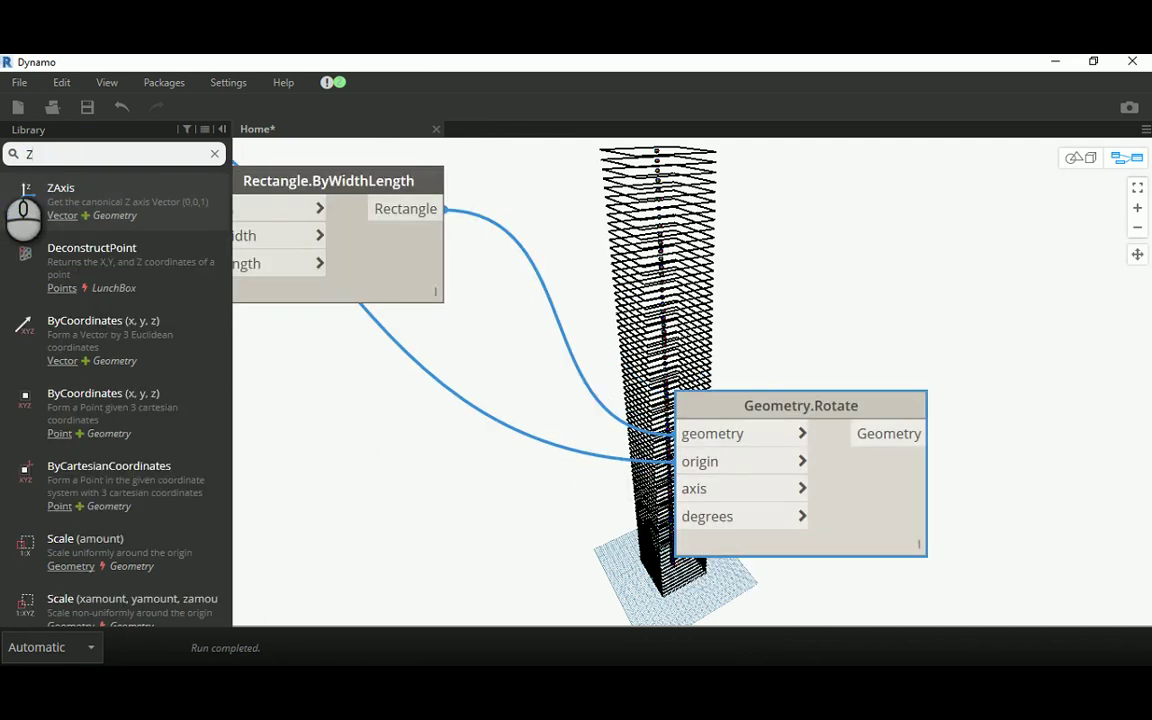
{"action": "left_click", "coordinate": [55, 195]}
{"action": "left_click_drag", "start_coordinate": [714, 343], "coordinate": [693, 488]}
{"action": "middle_click_drag", "start_coordinate": [571, 561], "coordinate": [609, 455]}
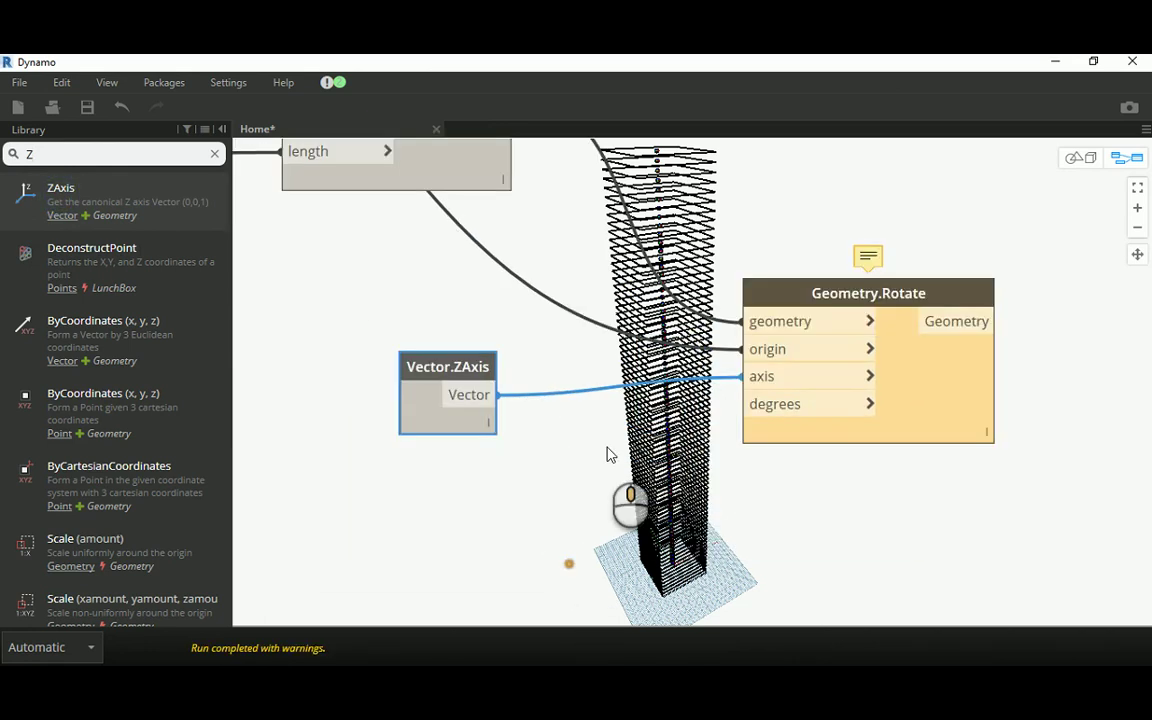
{"action": "left_click_drag", "start_coordinate": [437, 370], "coordinate": [451, 355]}
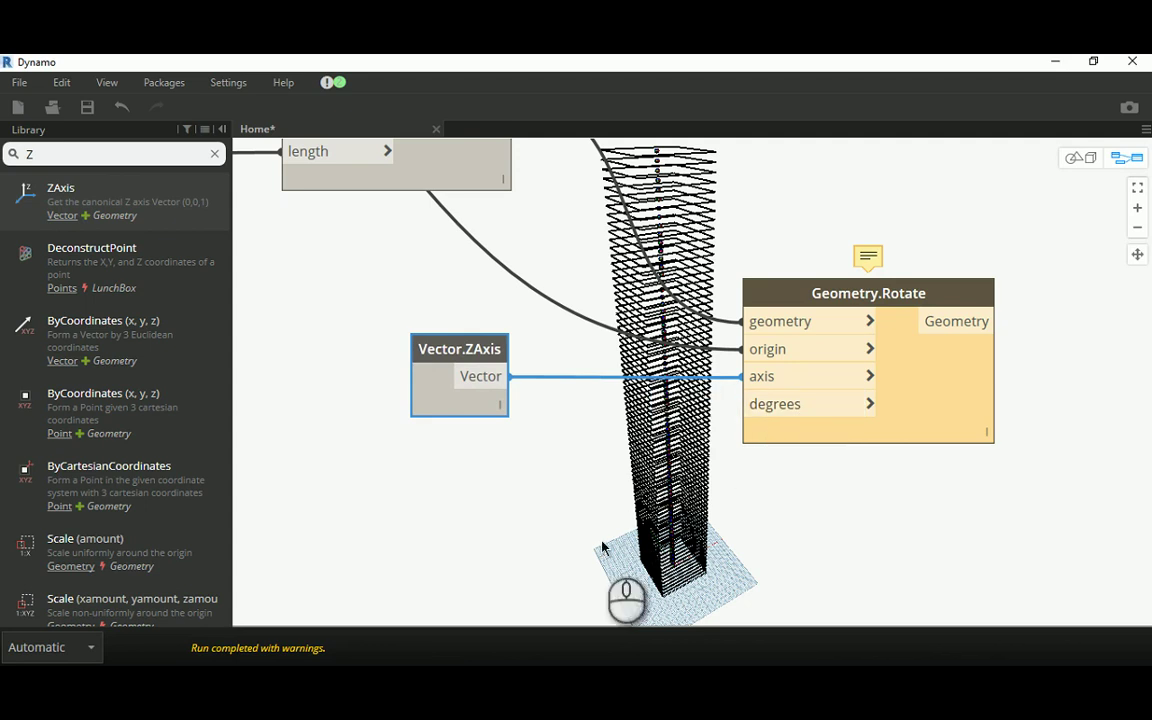
Add a code block below Vector.ZAxis and start the rotation range in it as 0..90..;.
{"action": "double_click", "coordinate": [495, 525]}
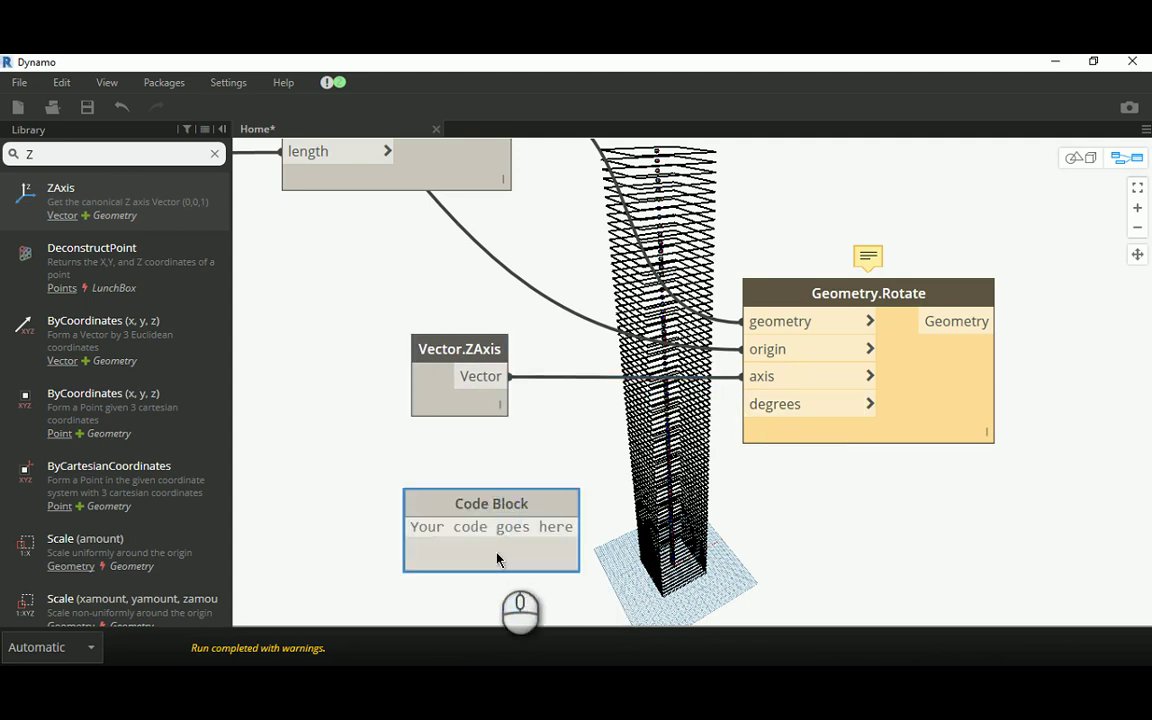
{"action": "type", "text": "0.."}
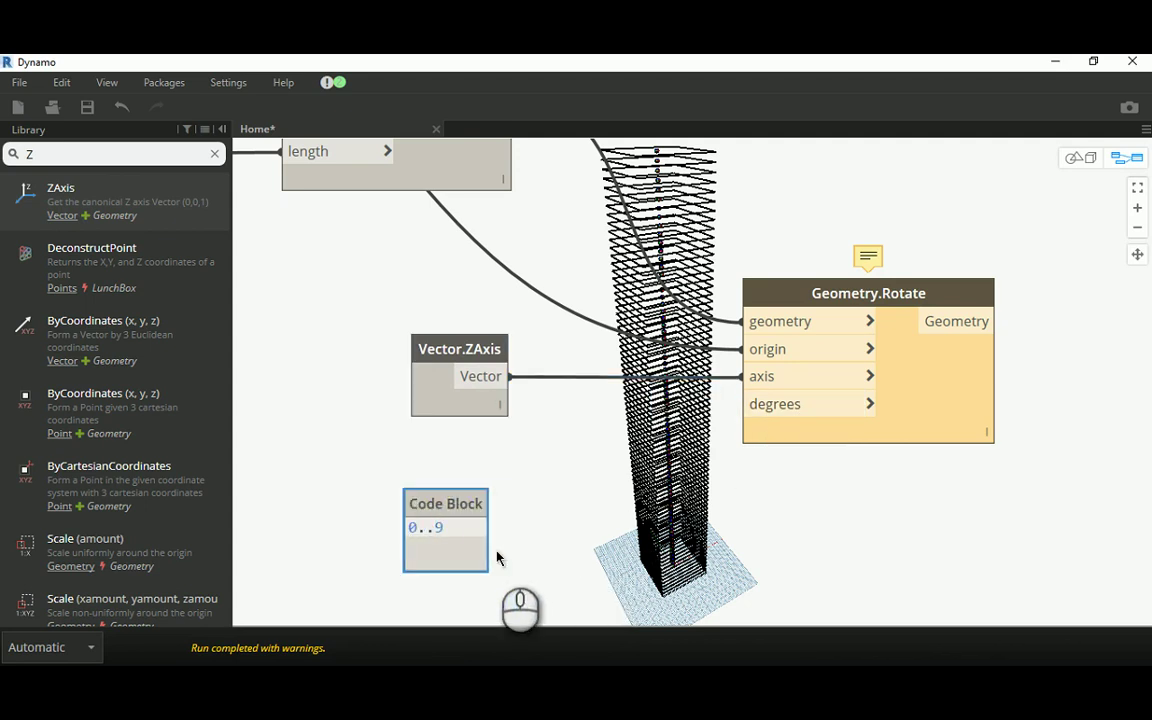
{"action": "type", "text": "90..;"}
{"action": "left_click", "coordinate": [550, 483]}
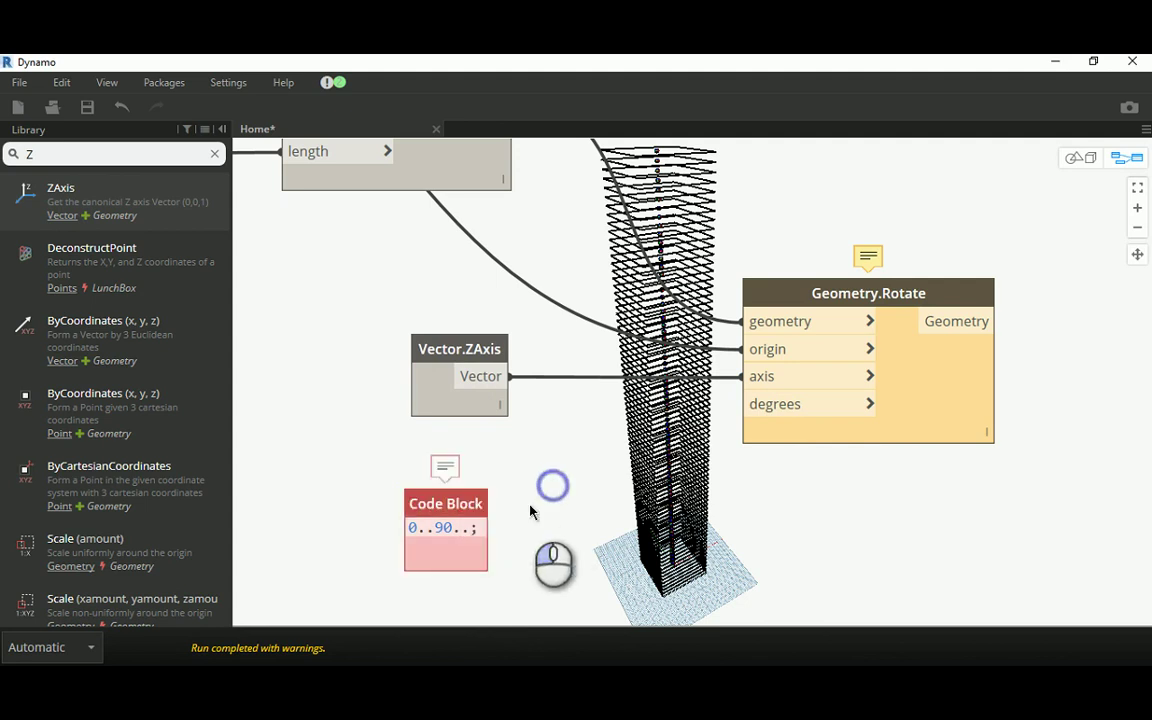
Check the storey count and twist in the browser's Cayan Tower video, return to Dynamo and fill in the range's third value.
{"action": "mouse_move", "coordinate": [375, 705]}
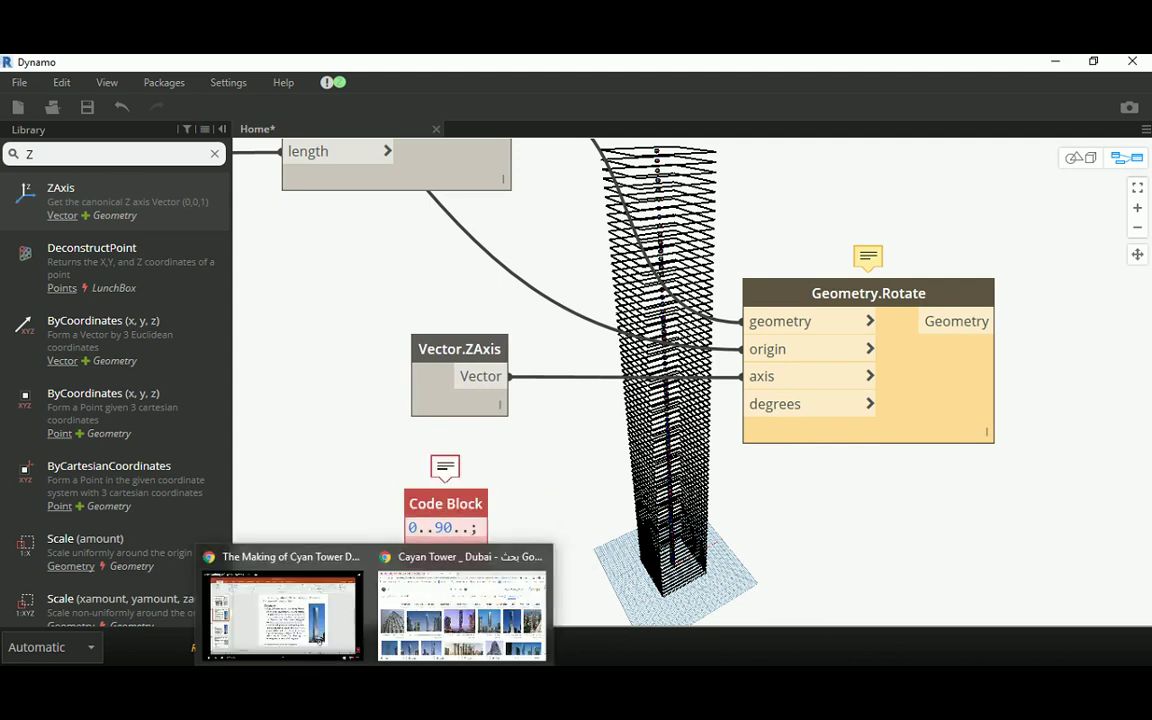
{"action": "left_click", "coordinate": [336, 630]}
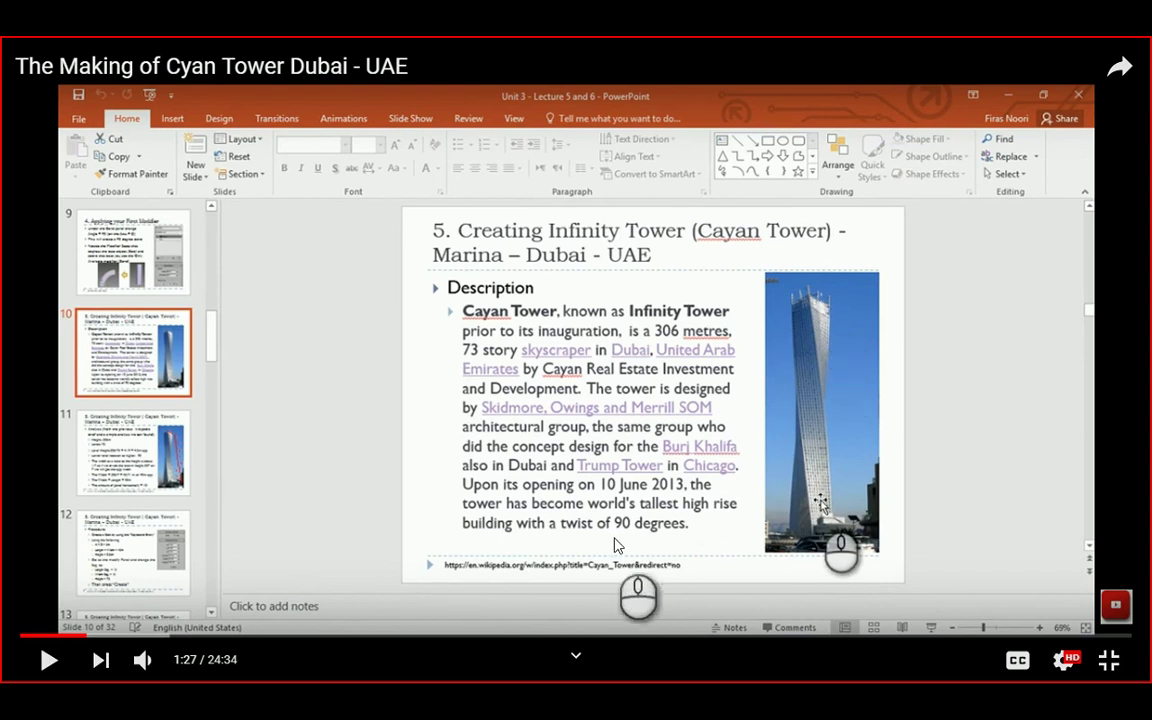
{"action": "key", "text": "alt+Tab"}
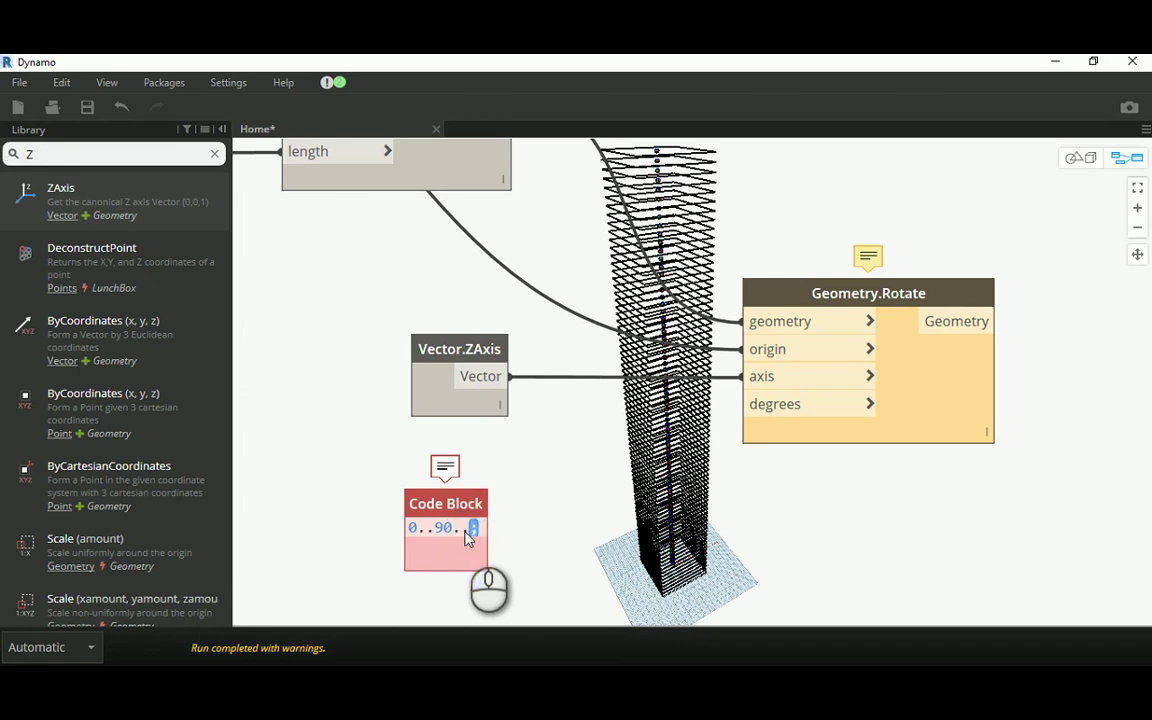
{"action": "type", "text": "7;"}
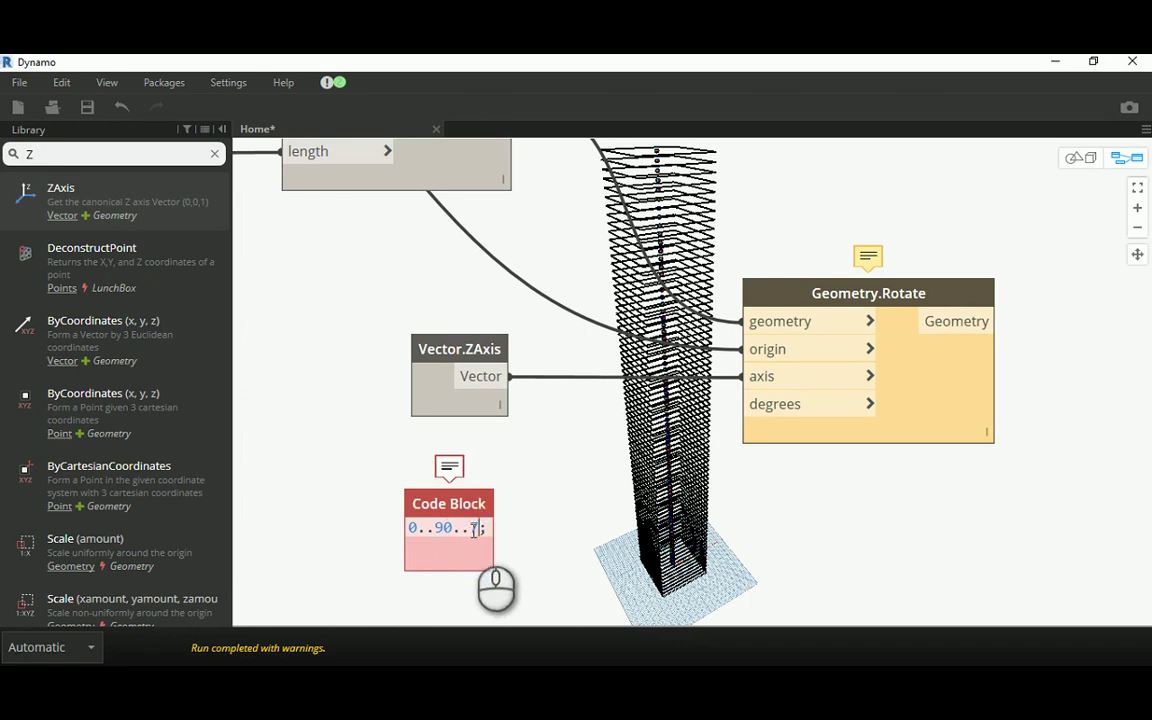
{"action": "left_click", "coordinate": [540, 507]}
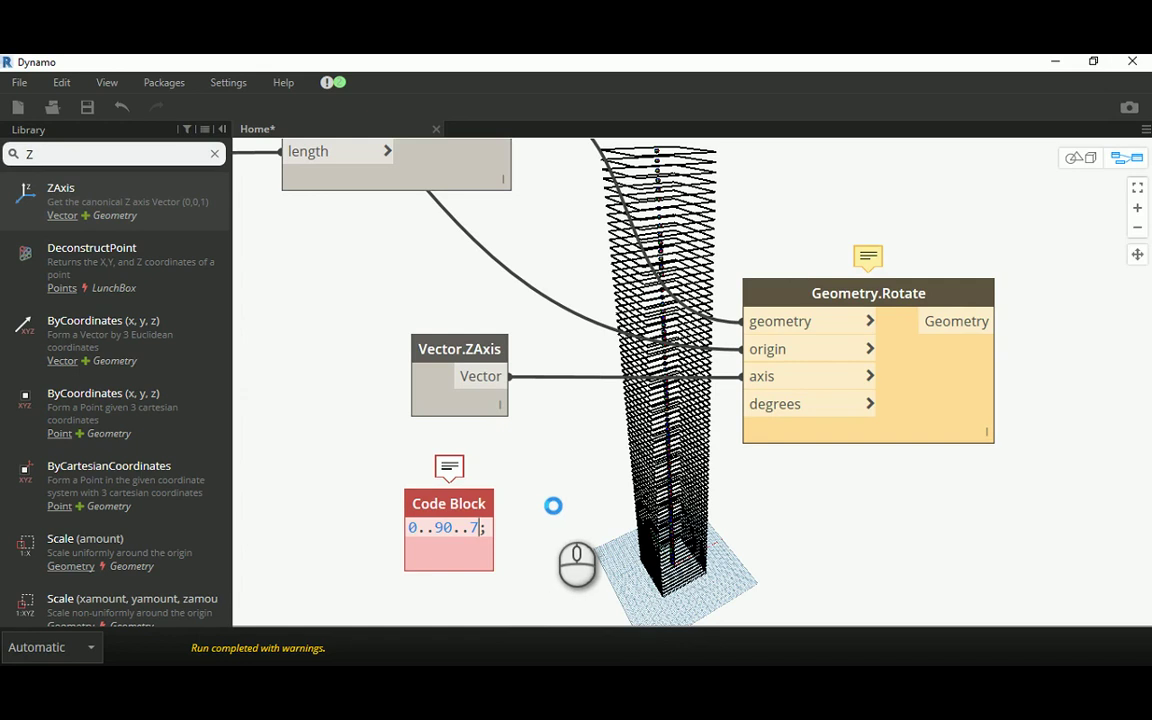
Expand the list preview of the 0..a..b code block to examine how many floor levels it holds.
{"action": "scroll", "coordinate": [555, 512], "scroll_direction": "down", "scroll_amount": 8}
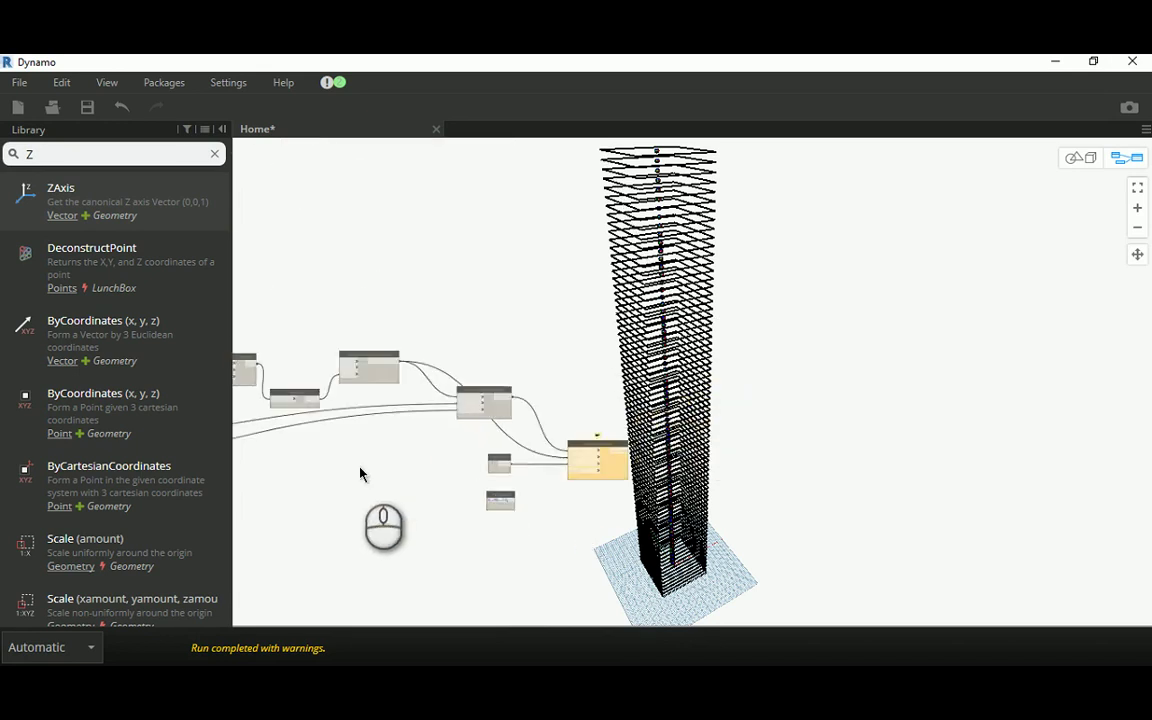
{"action": "scroll", "coordinate": [357, 465], "scroll_direction": "up", "scroll_amount": 2}
{"action": "scroll", "coordinate": [625, 362], "scroll_direction": "up", "scroll_amount": 6}
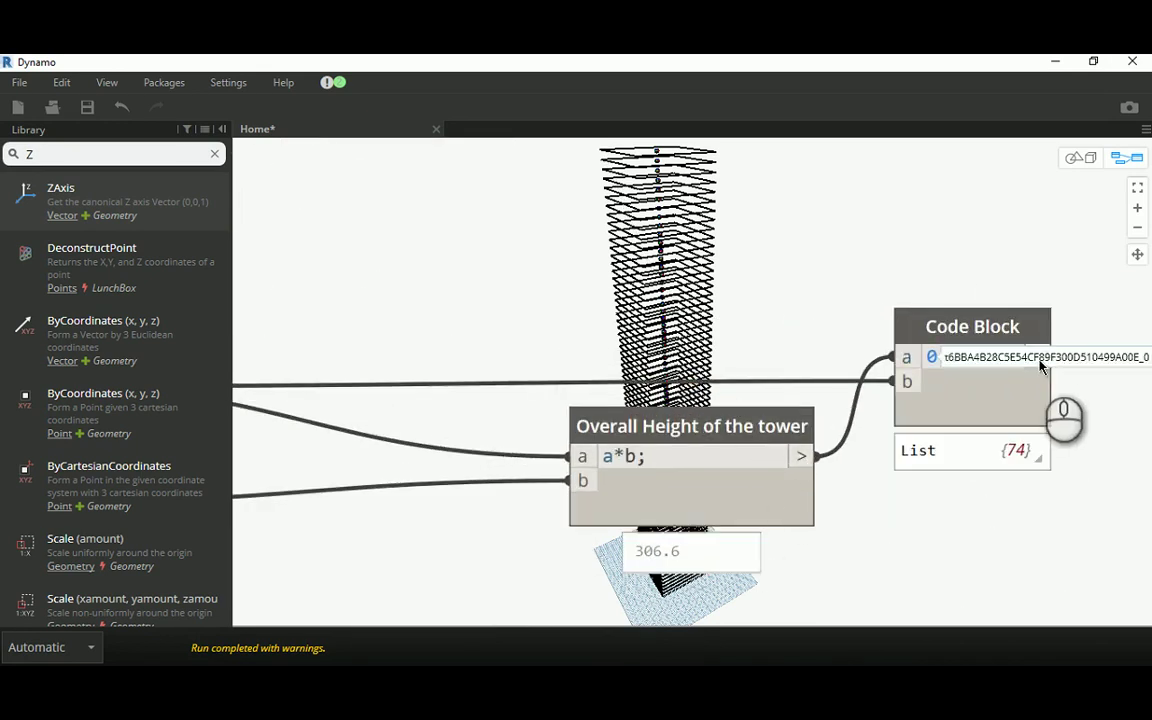
{"action": "left_click", "coordinate": [1020, 450]}
{"action": "scroll", "coordinate": [500, 446], "scroll_direction": "down", "scroll_amount": 5}
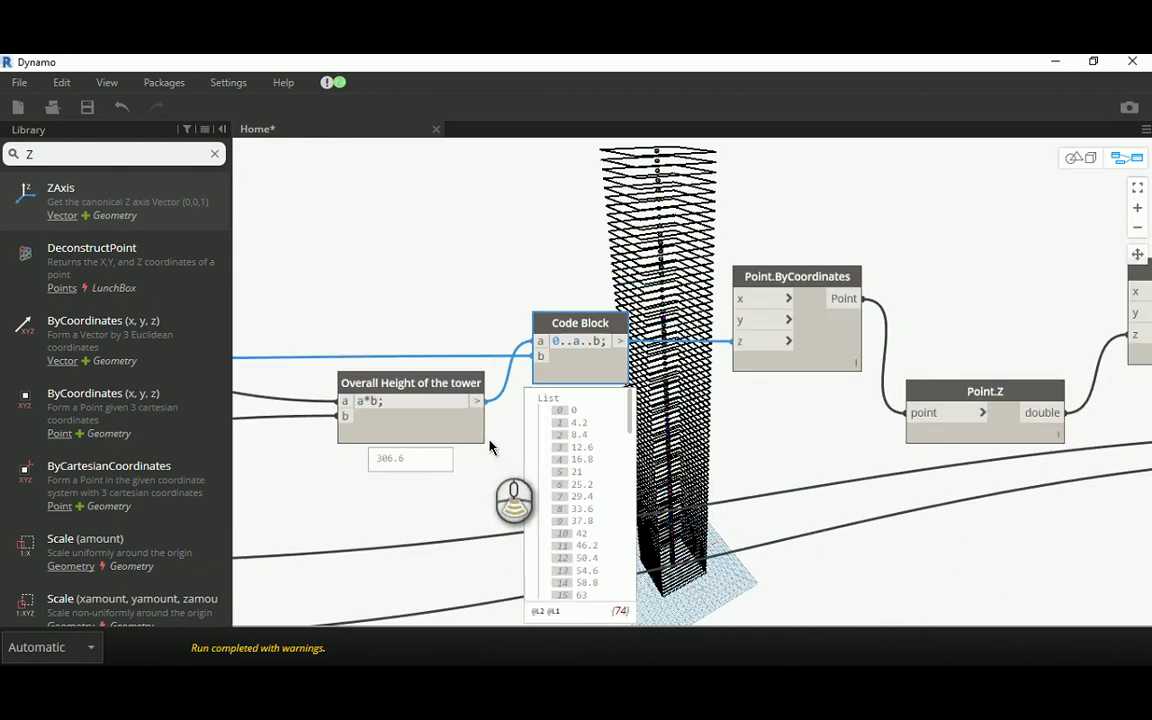
Set the third value of the rotation range to 74 so the code block reads 0..90..74;.
{"action": "middle_click_drag", "start_coordinate": [728, 480], "coordinate": [483, 458]}
{"action": "scroll", "coordinate": [851, 504], "scroll_direction": "down", "scroll_amount": 4}
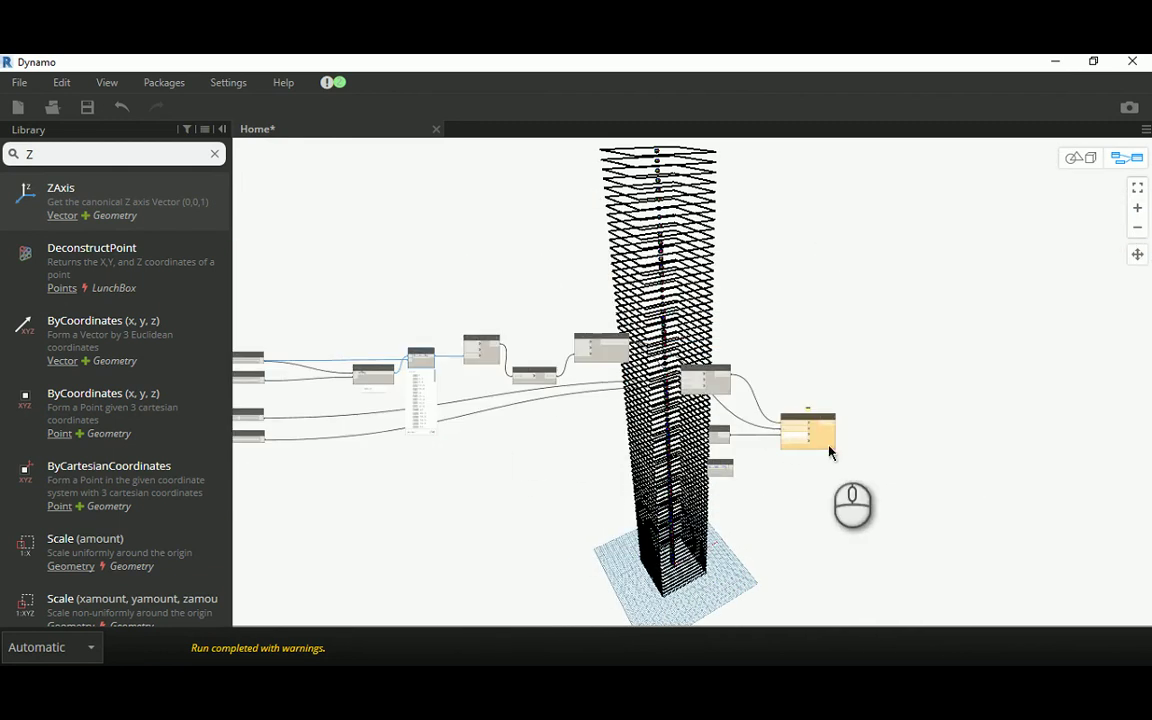
{"action": "scroll", "coordinate": [743, 530], "scroll_direction": "up", "scroll_amount": 8}
{"action": "double_click", "coordinate": [631, 462]}
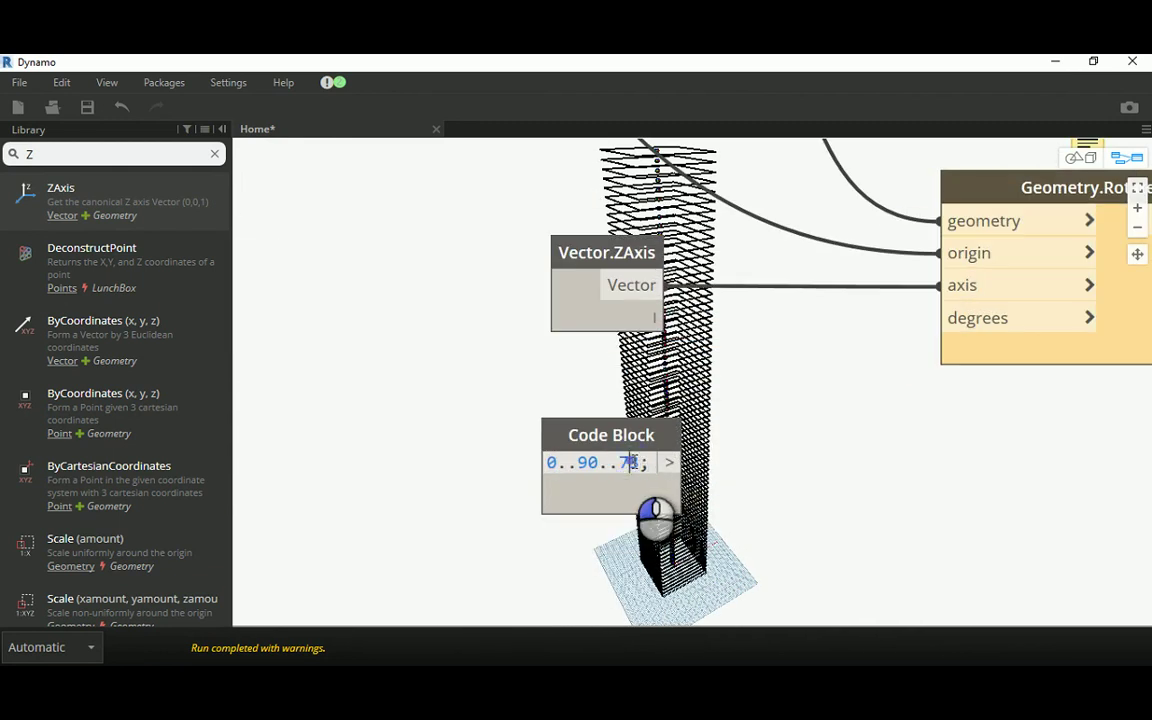
{"action": "type", "text": "74"}
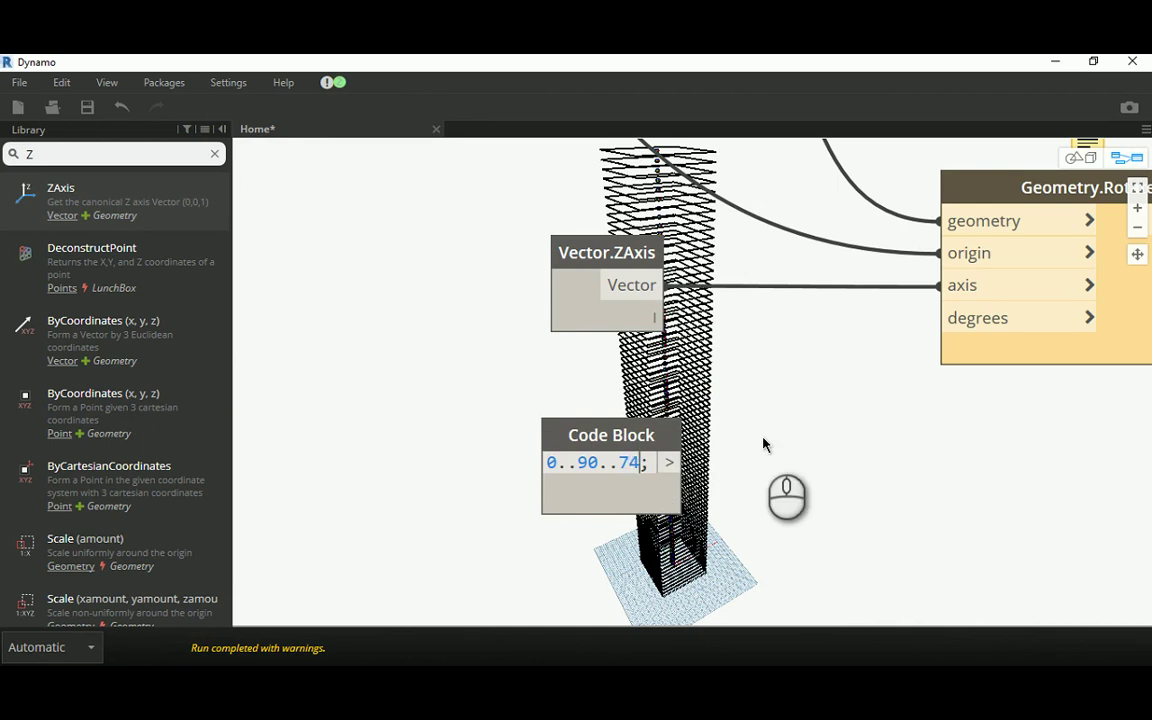
{"action": "left_click", "coordinate": [761, 440]}
Turn the rotation range's step into an item count by changing the code to 0..90..#74; and examine the resulting list.
{"action": "mouse_move", "coordinate": [671, 533]}
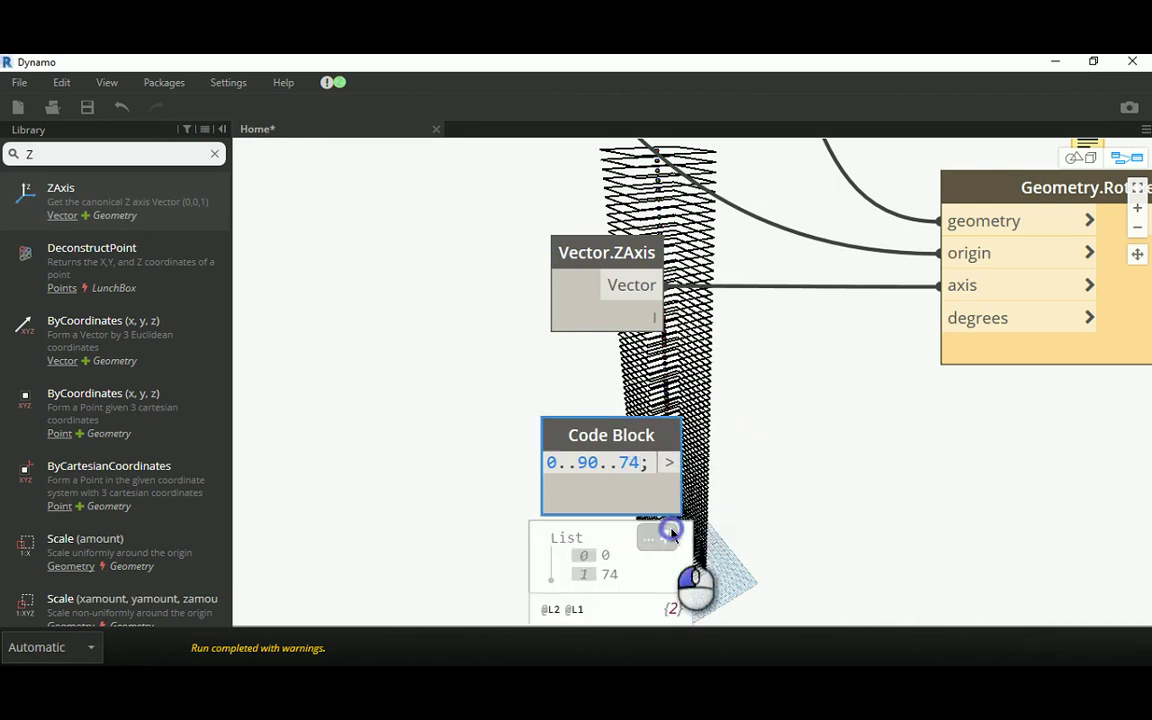
{"action": "middle_click_drag", "start_coordinate": [770, 528], "coordinate": [745, 435]}
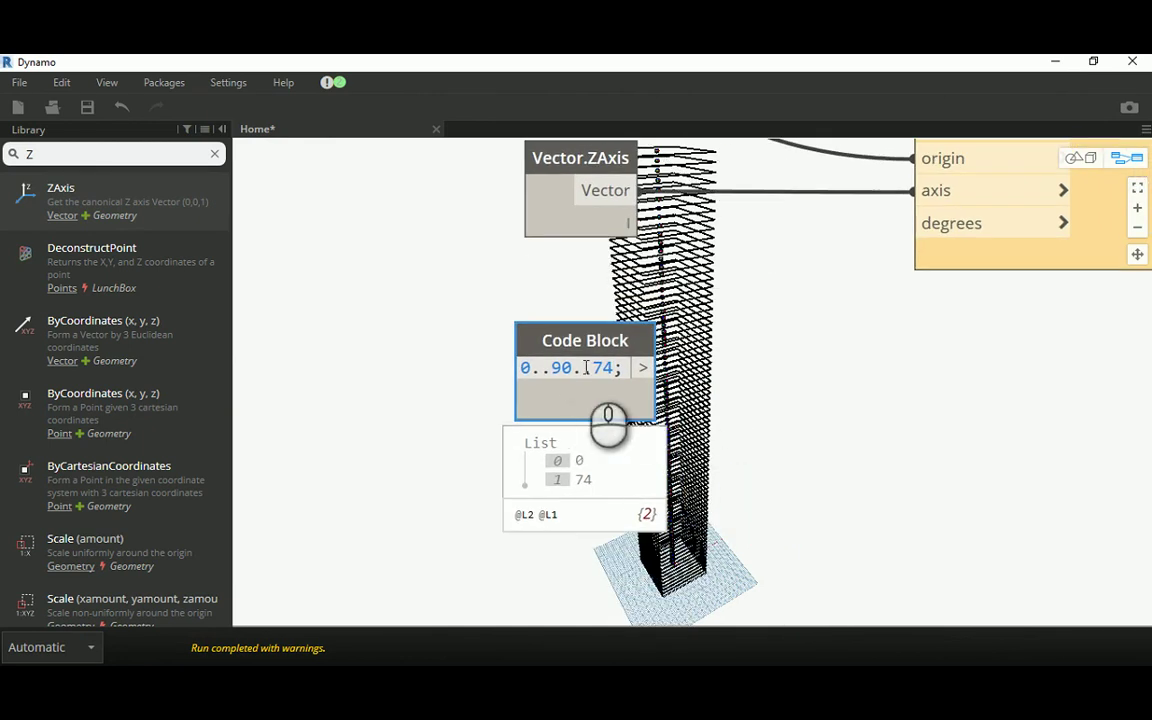
{"action": "type", "text": "#"}
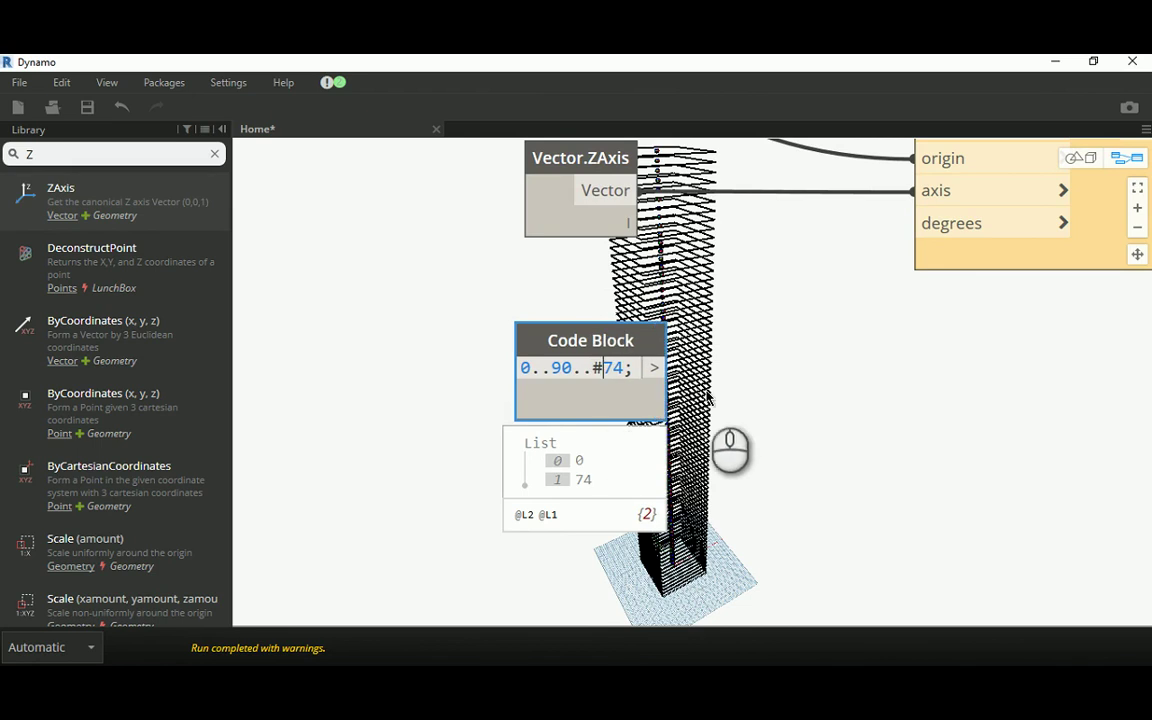
{"action": "left_click", "coordinate": [789, 391]}
{"action": "scroll", "coordinate": [630, 420], "scroll_direction": "down", "scroll_amount": 3}
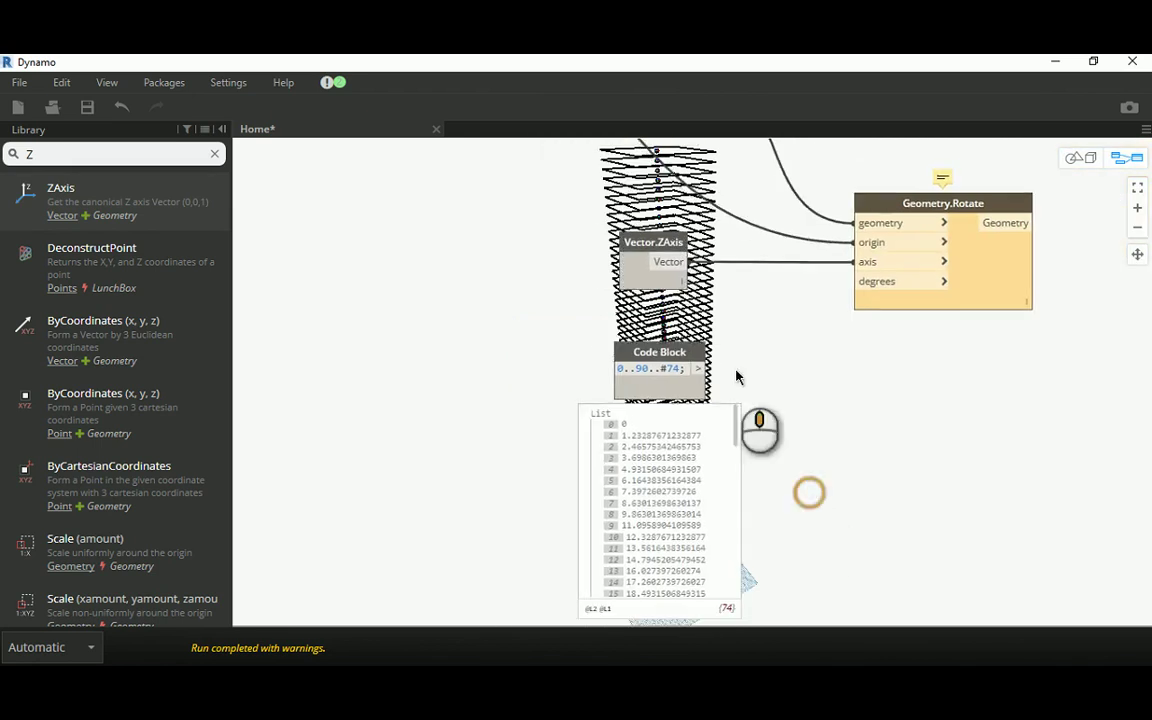
{"action": "scroll", "coordinate": [738, 378], "scroll_direction": "up", "scroll_amount": 3}
{"action": "middle_click_drag", "start_coordinate": [700, 395], "coordinate": [700, 415]}
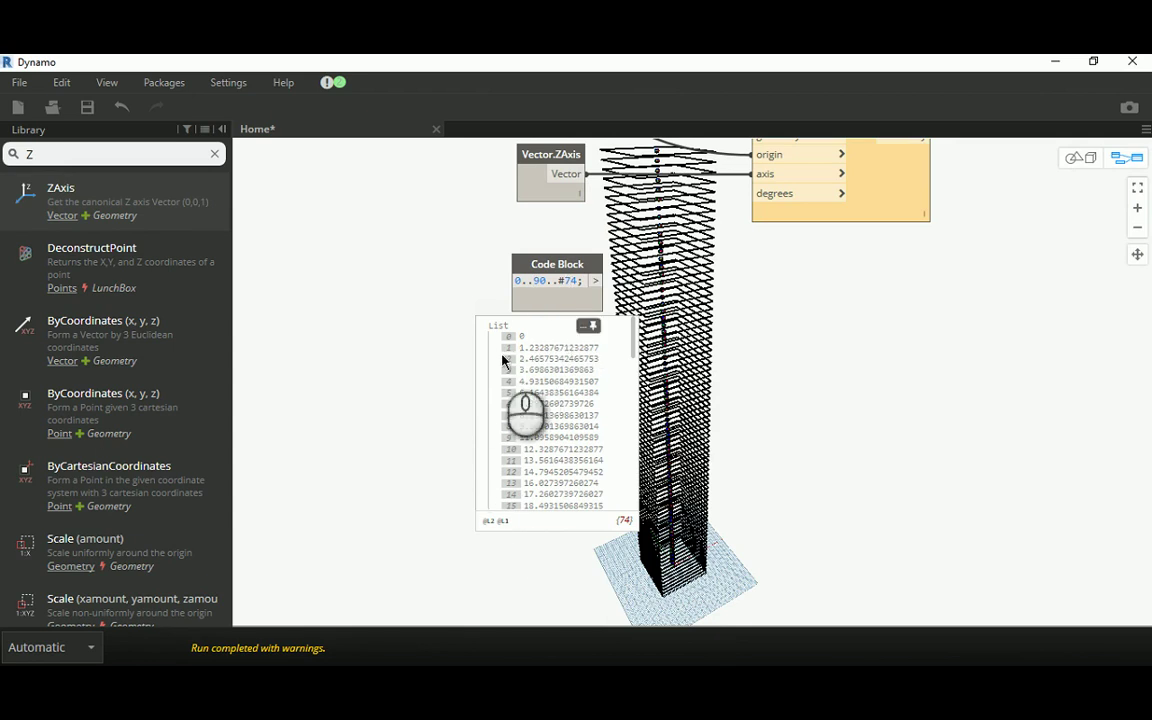
{"action": "scroll", "coordinate": [452, 365], "scroll_direction": "up", "scroll_amount": 5}
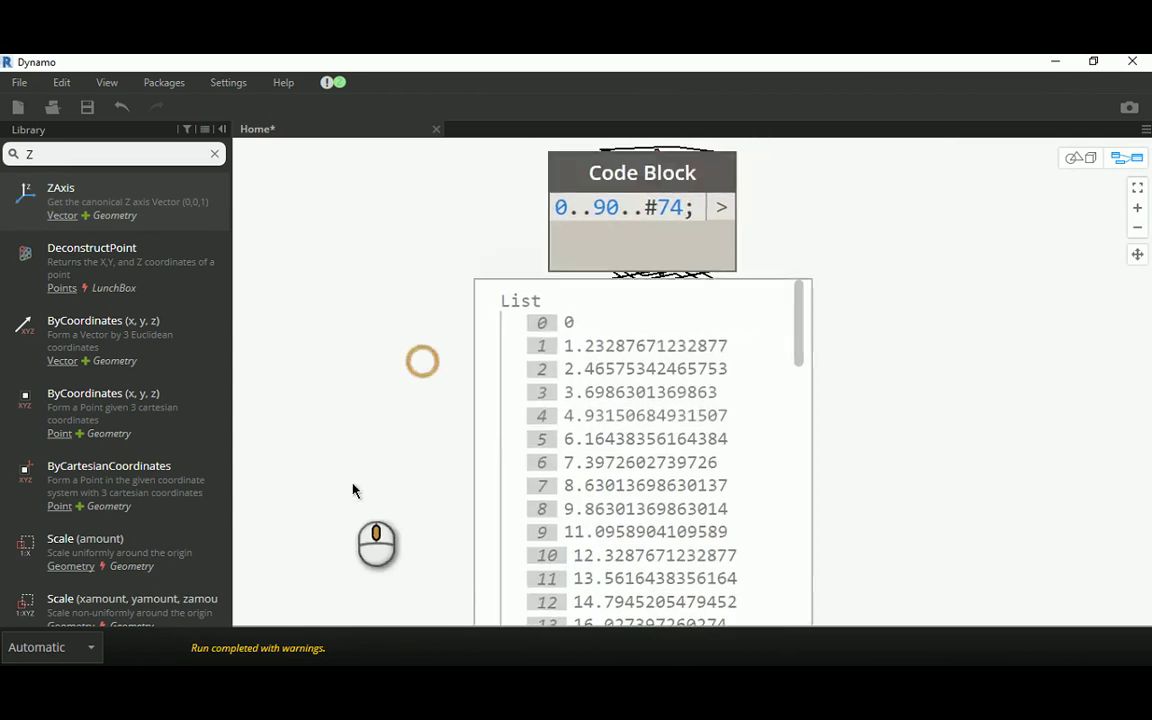
Remove the # from the rotation range to compare the list output, and restore the code to 0..90..#74;.
{"action": "left_click", "coordinate": [612, 276]}
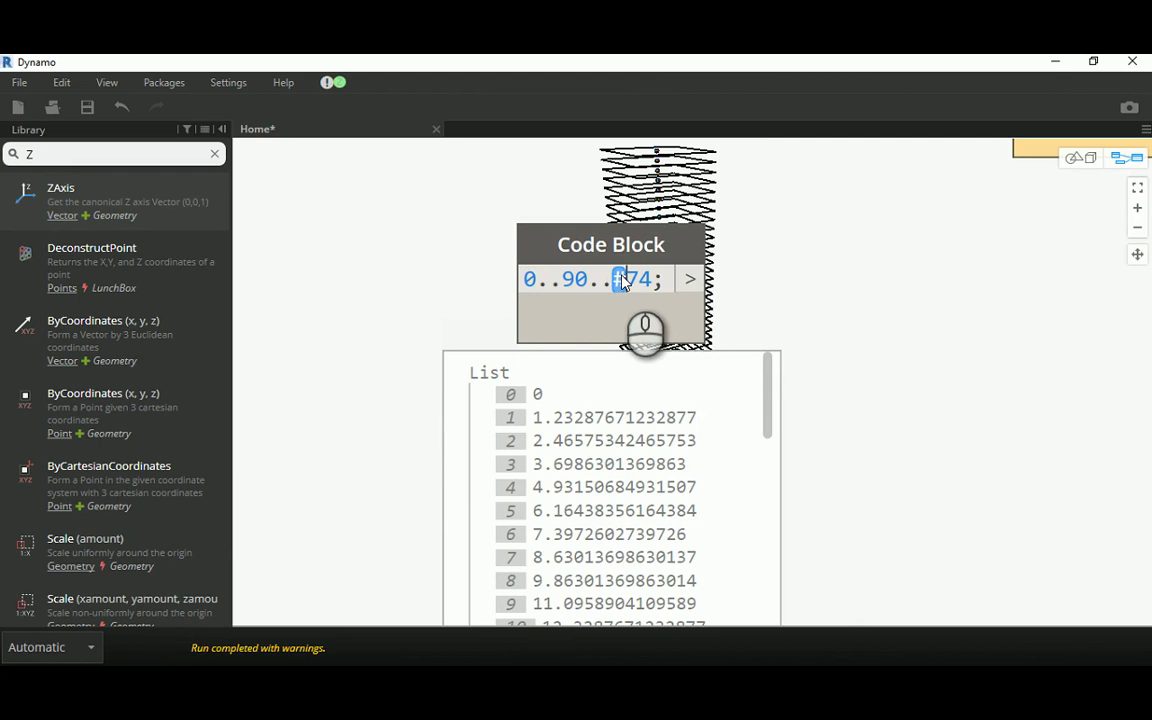
{"action": "key", "text": "BackSpace"}
{"action": "left_click", "coordinate": [833, 309]}
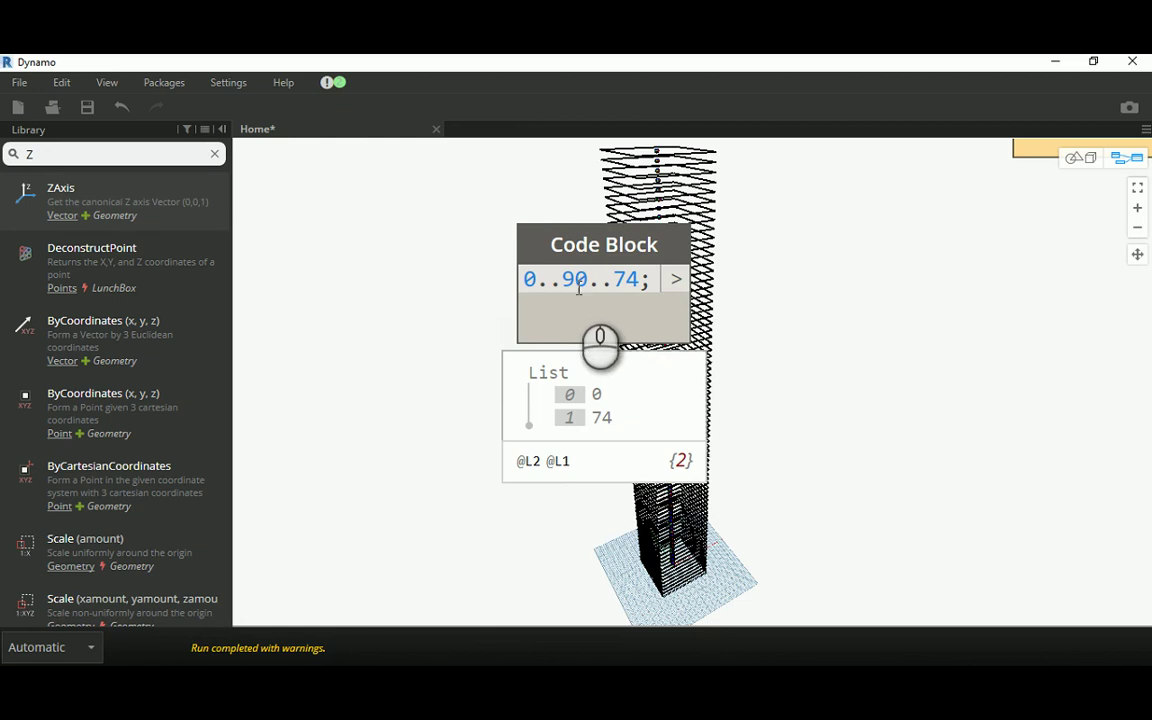
{"action": "left_click", "coordinate": [618, 279]}
{"action": "type", "text": "#"}
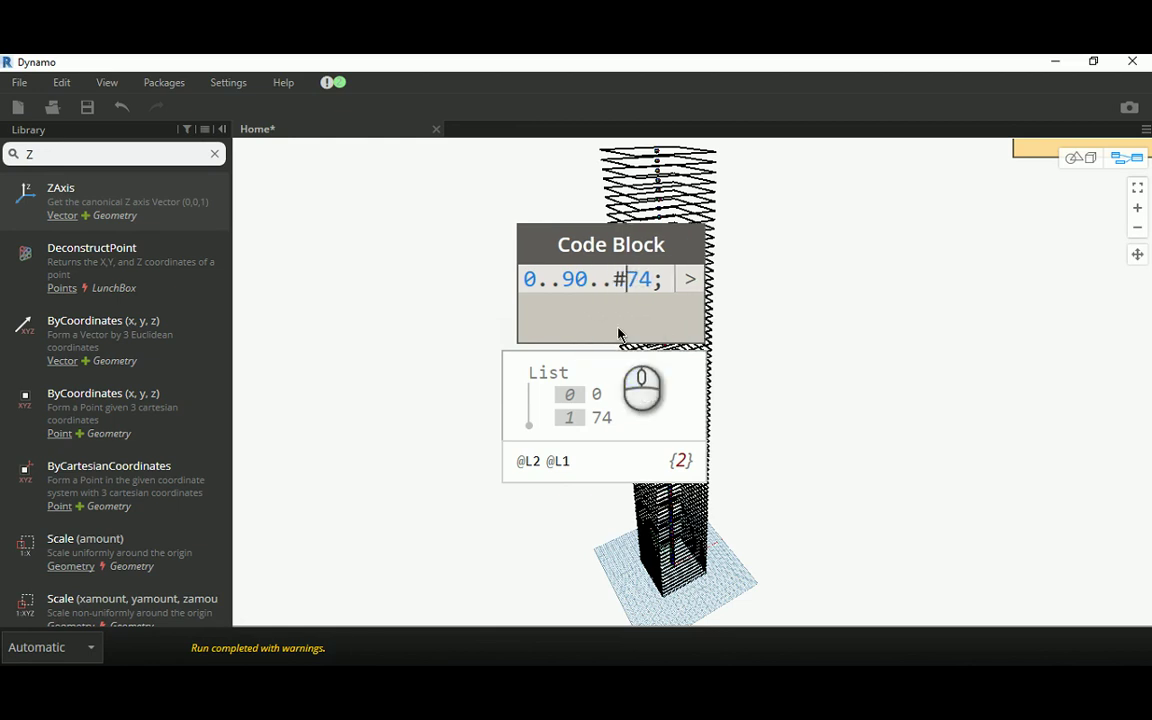
{"action": "left_click", "coordinate": [796, 350]}
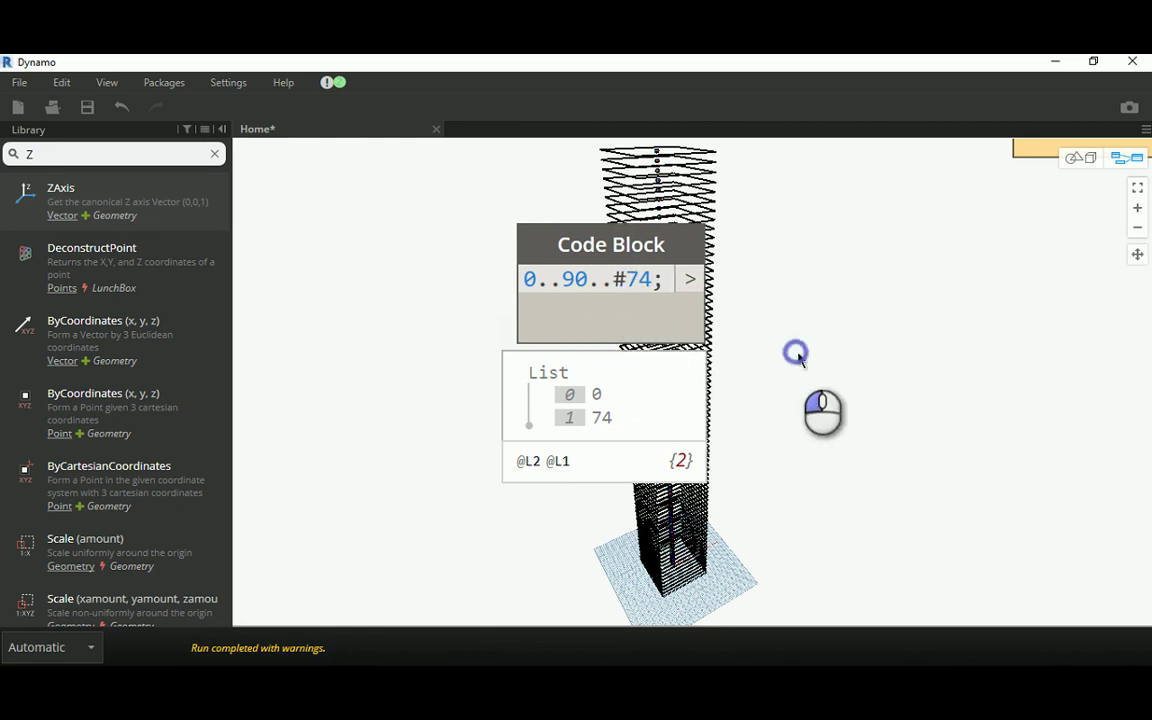
Examine the code block's list of rotation angles through to its last item.
{"action": "scroll", "coordinate": [740, 445], "scroll_direction": "down", "scroll_amount": 5}
{"action": "scroll", "coordinate": [877, 518], "scroll_direction": "down", "scroll_amount": 5}
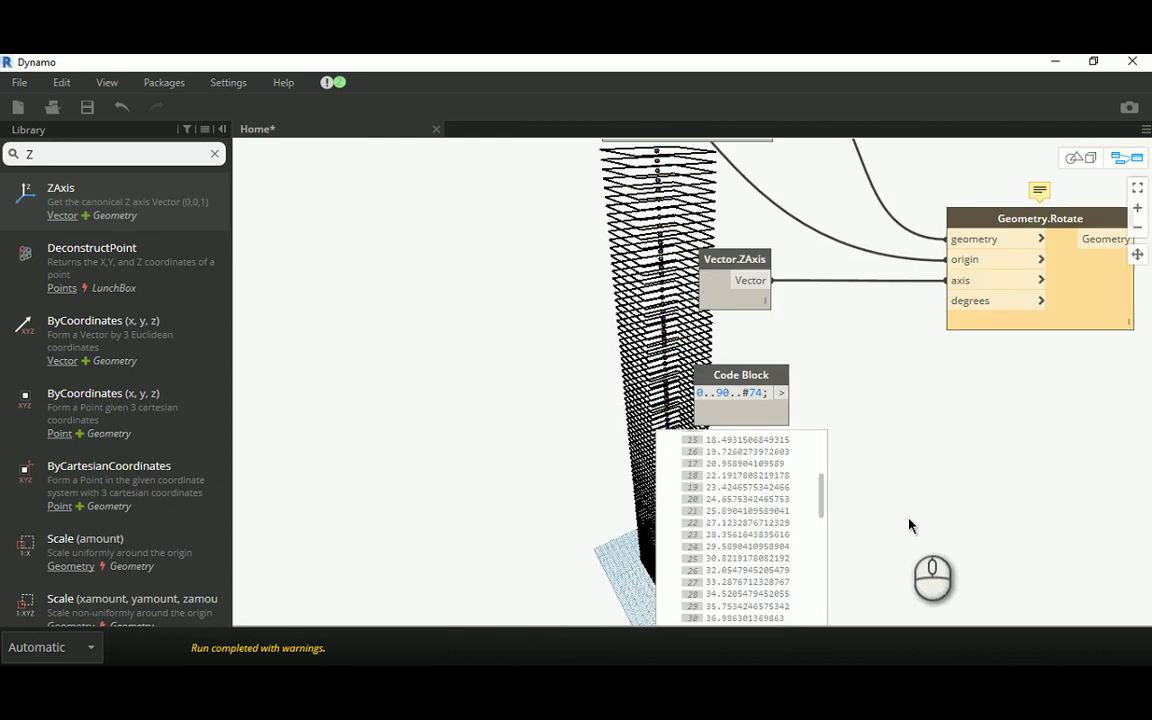
{"action": "scroll", "coordinate": [634, 437], "scroll_direction": "down", "scroll_amount": 10}
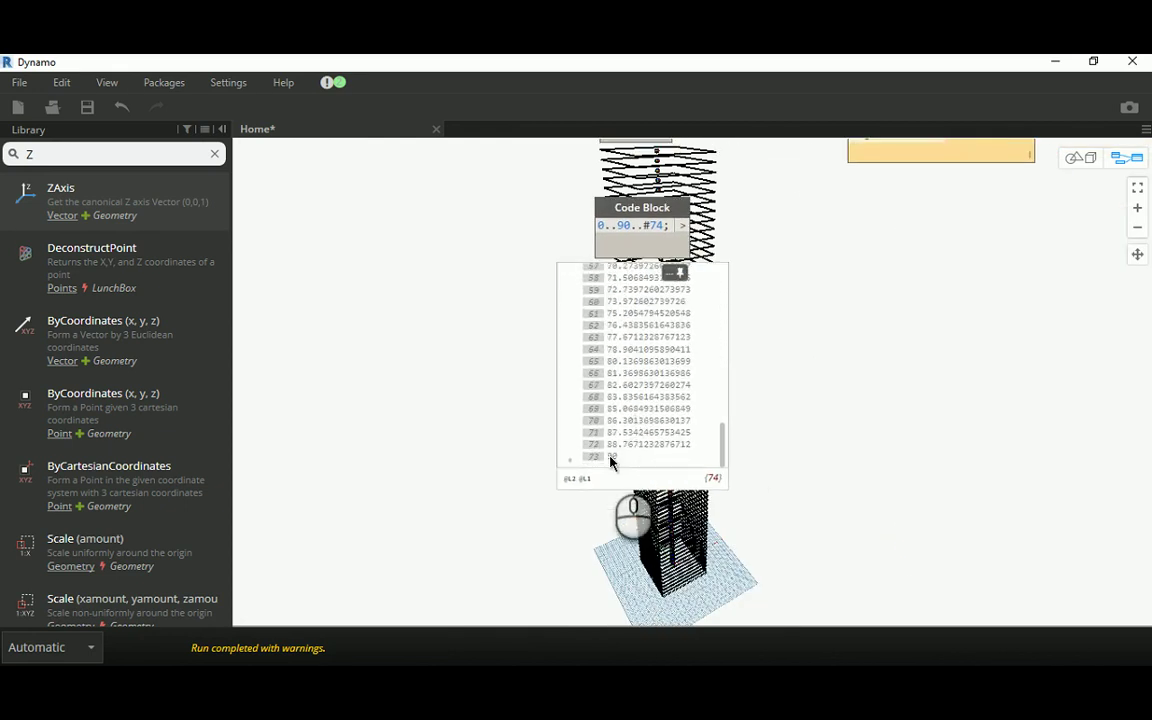
{"action": "middle_click_drag", "start_coordinate": [897, 265], "coordinate": [893, 377]}
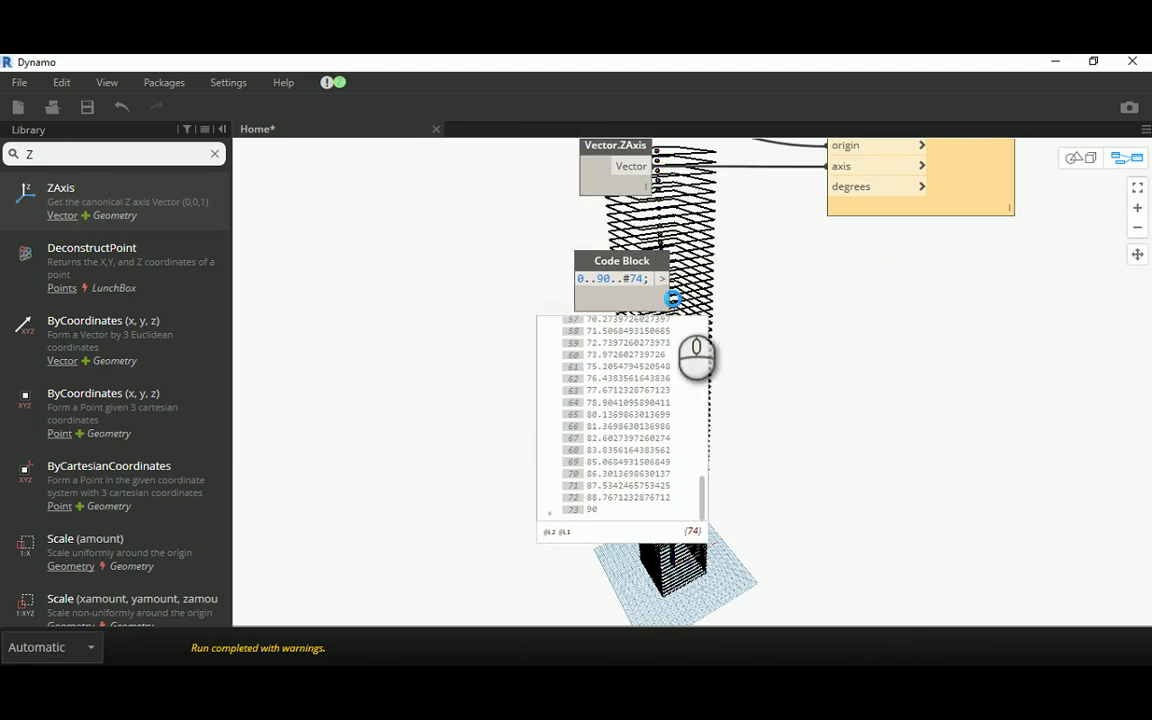
{"action": "middle_click_drag", "start_coordinate": [643, 283], "coordinate": [722, 403]}
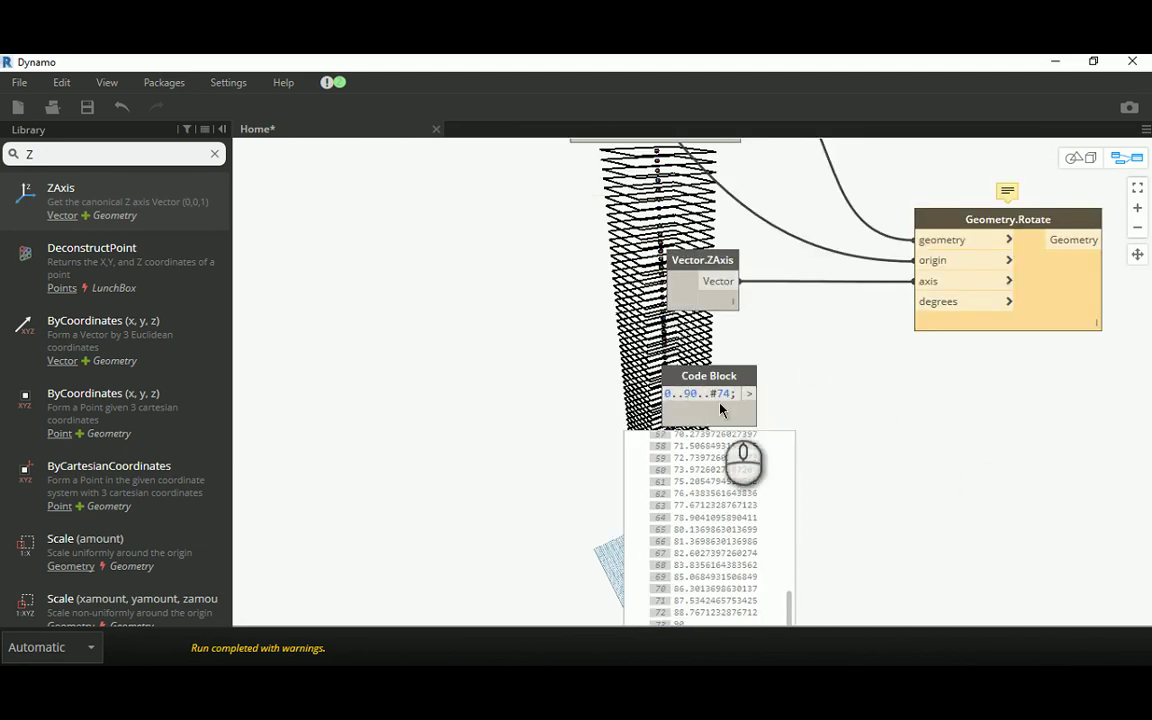
Replace the fixed count 74 with the variable a so the rotation range reads 0..90..#a;.
{"action": "scroll", "coordinate": [722, 403], "scroll_direction": "up", "scroll_amount": 2}
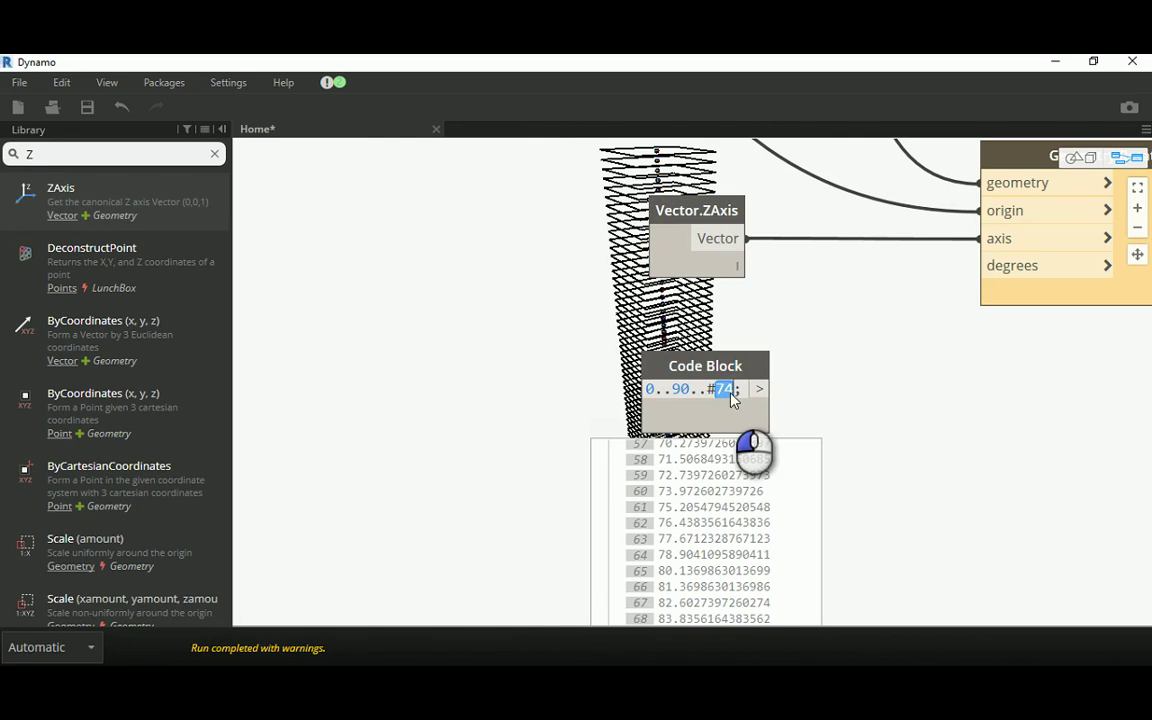
{"action": "type", "text": "a"}
{"action": "left_click", "coordinate": [555, 388]}
Search the library for Count and add the Count node that returns a list's item number beside the 0..a..b code block.
{"action": "scroll", "coordinate": [572, 405], "scroll_direction": "down", "scroll_amount": 3}
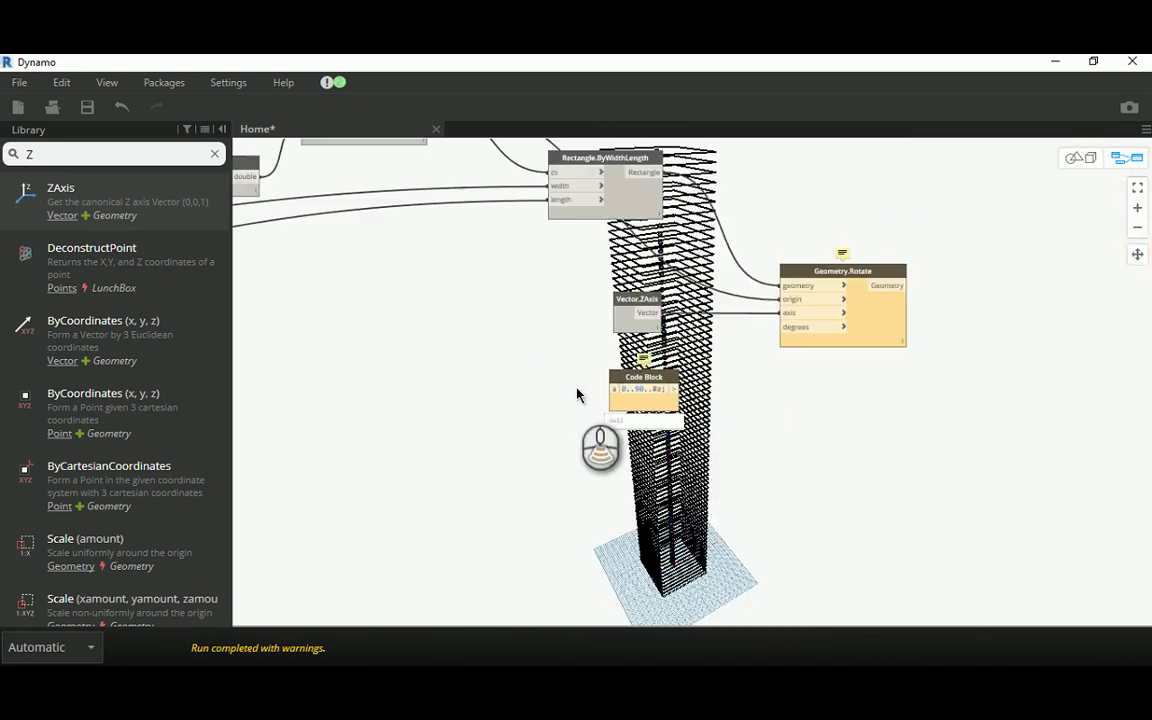
{"action": "middle_click_drag", "start_coordinate": [575, 418], "coordinate": [748, 404]}
{"action": "scroll", "coordinate": [346, 295], "scroll_direction": "up", "scroll_amount": 2}
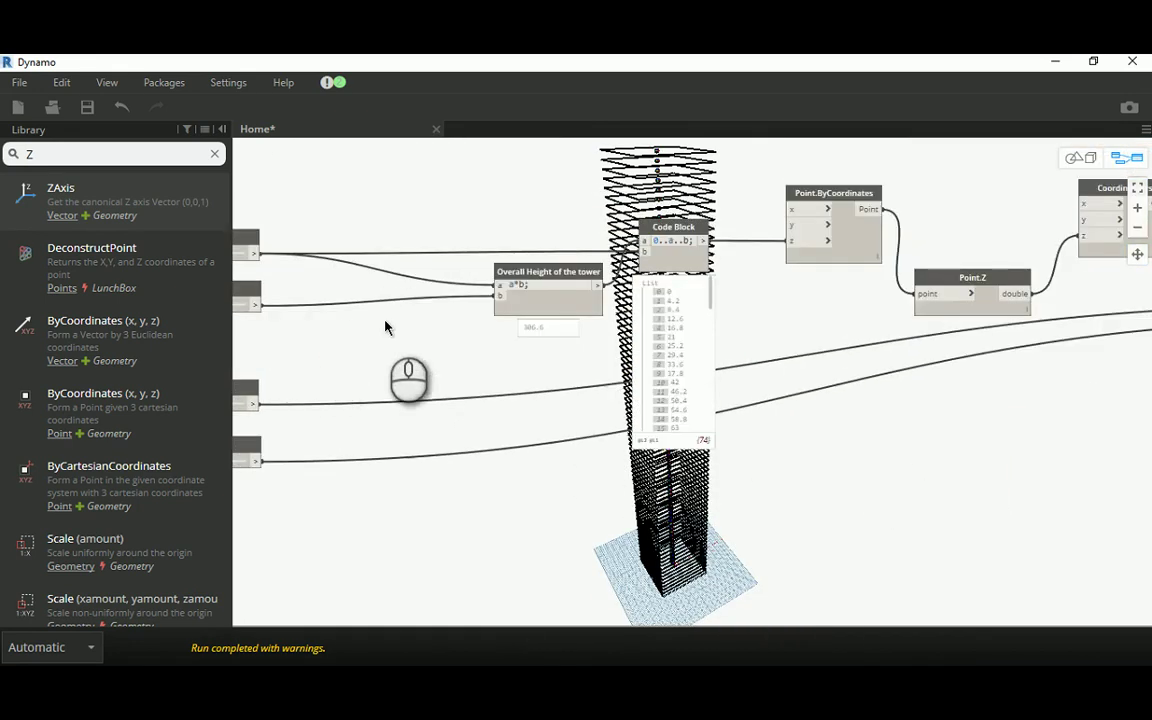
{"action": "scroll", "coordinate": [760, 260], "scroll_direction": "up", "scroll_amount": 1}
{"action": "middle_click_drag", "start_coordinate": [350, 337], "coordinate": [644, 359]}
{"action": "middle_click_drag", "start_coordinate": [1000, 230], "coordinate": [611, 202]}
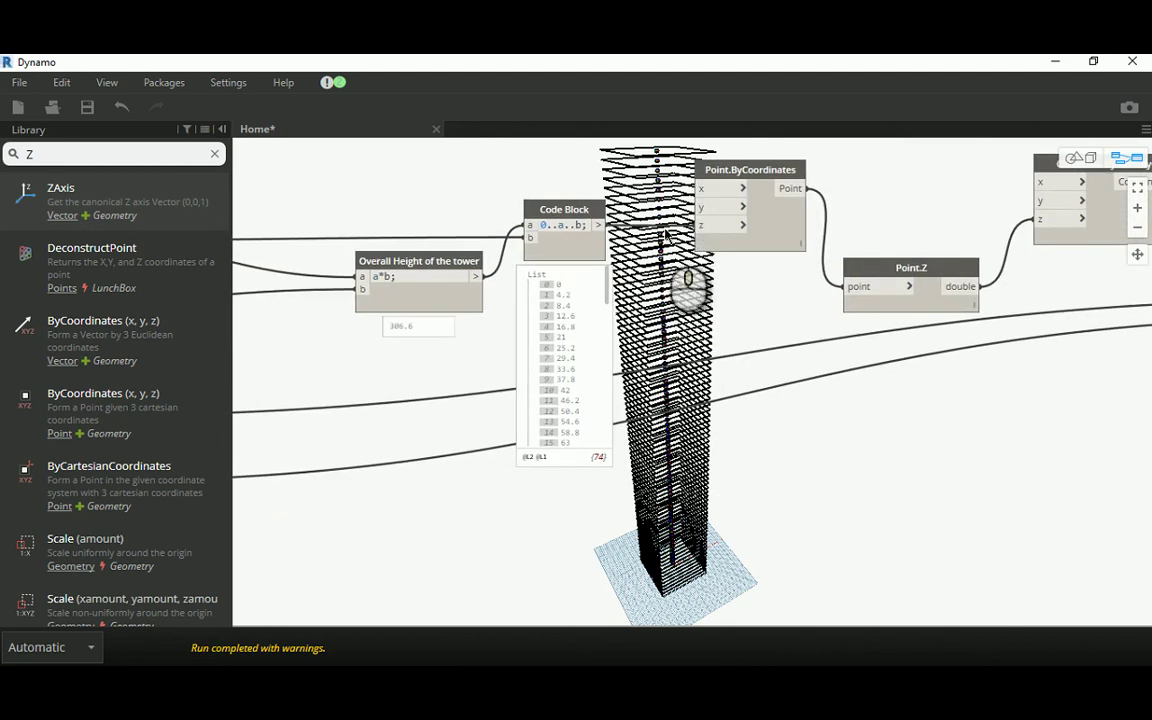
{"action": "scroll", "coordinate": [627, 212], "scroll_direction": "up", "scroll_amount": 1}
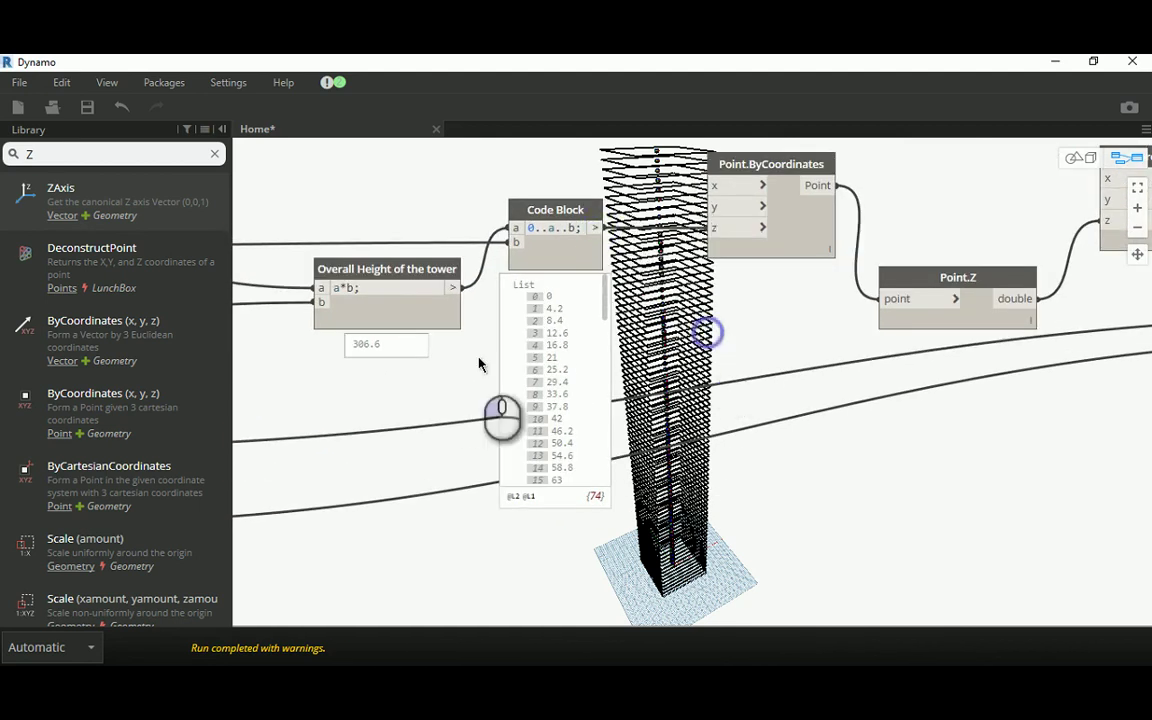
{"action": "left_click", "coordinate": [58, 154]}
{"action": "type", "text": "Count"}
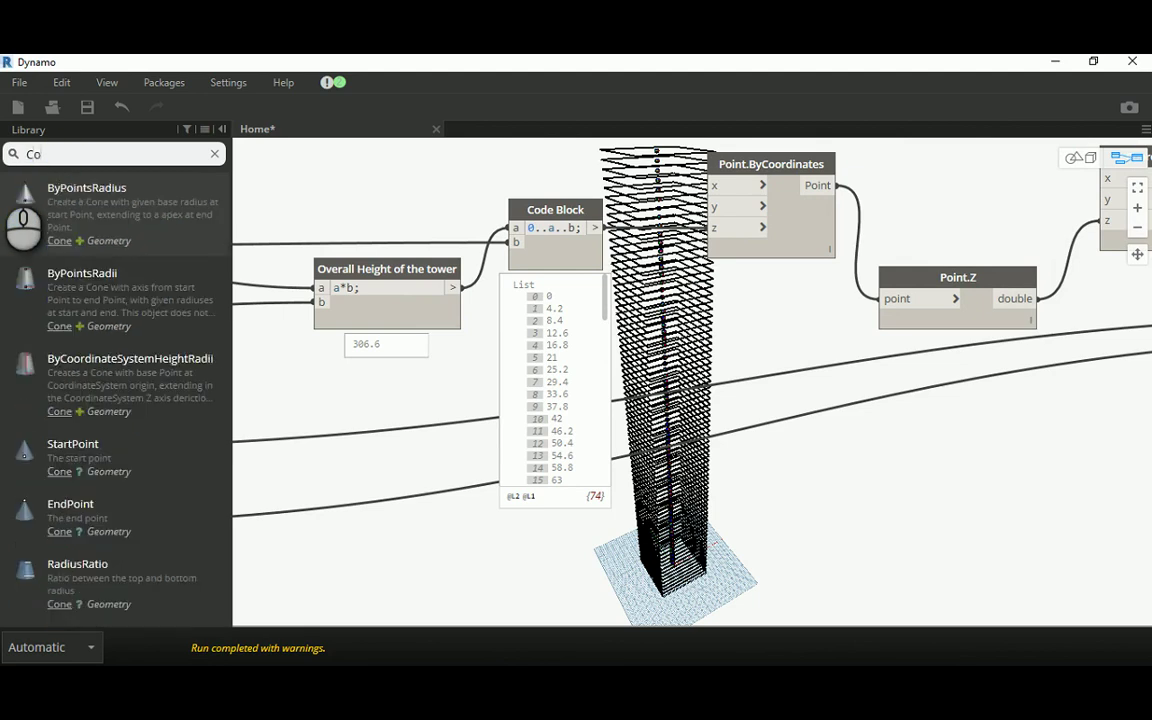
{"action": "left_click", "coordinate": [75, 210]}
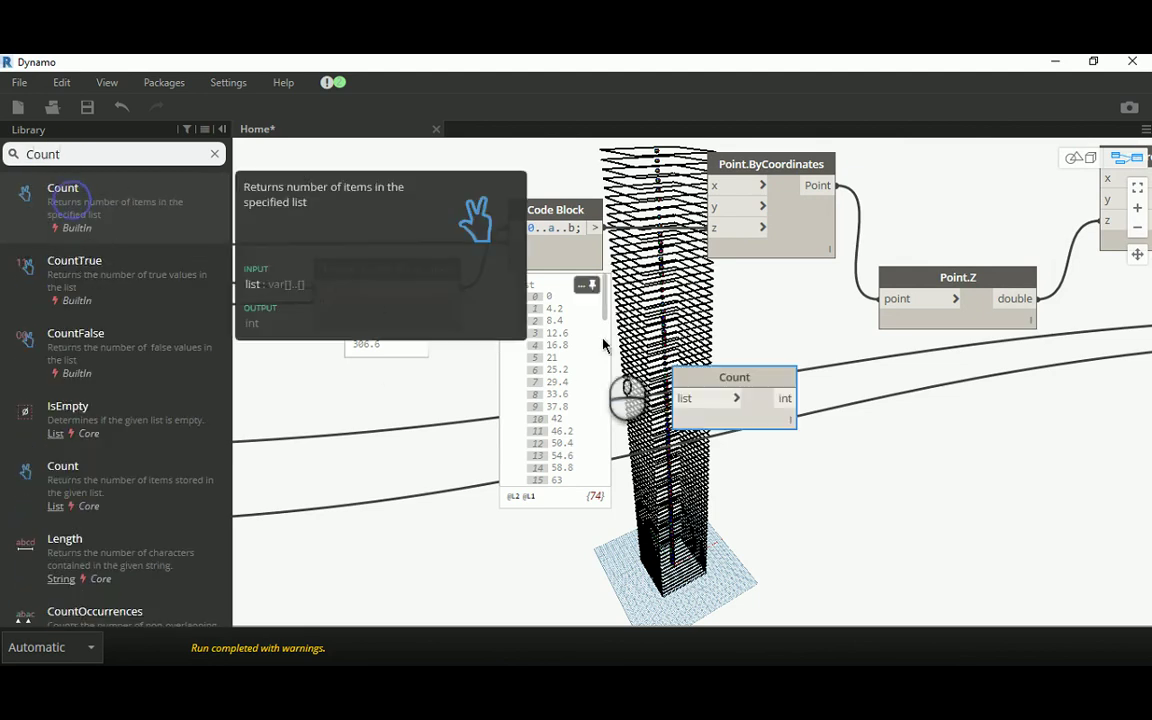
Feed the 0..a..b list into the Count node and wire its int output to input a of the 0..90..#a code block.
{"action": "left_click", "coordinate": [594, 228]}
{"action": "left_click", "coordinate": [684, 398]}
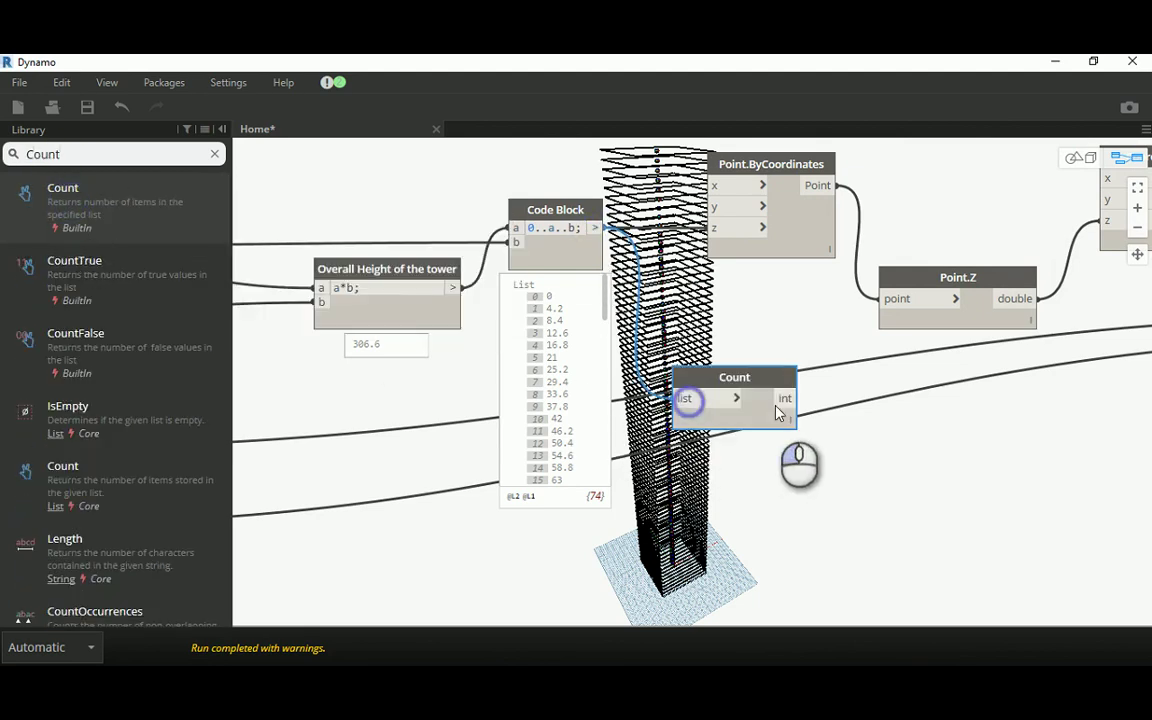
{"action": "left_click", "coordinate": [783, 443]}
{"action": "left_click", "coordinate": [788, 398]}
{"action": "scroll", "coordinate": [1034, 514], "scroll_direction": "down", "scroll_amount": 3}
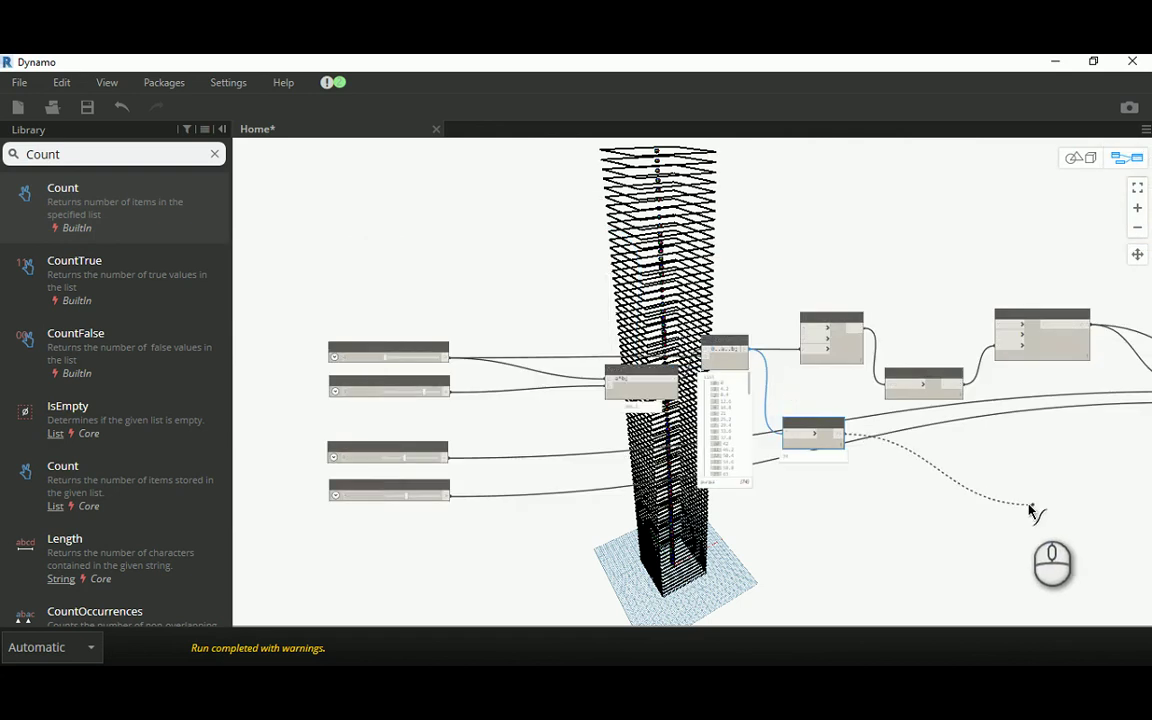
{"action": "middle_click_drag", "start_coordinate": [1034, 514], "coordinate": [450, 424]}
{"action": "scroll", "coordinate": [641, 463], "scroll_direction": "up", "scroll_amount": 3}
{"action": "scroll", "coordinate": [641, 463], "scroll_direction": "up", "scroll_amount": 5}
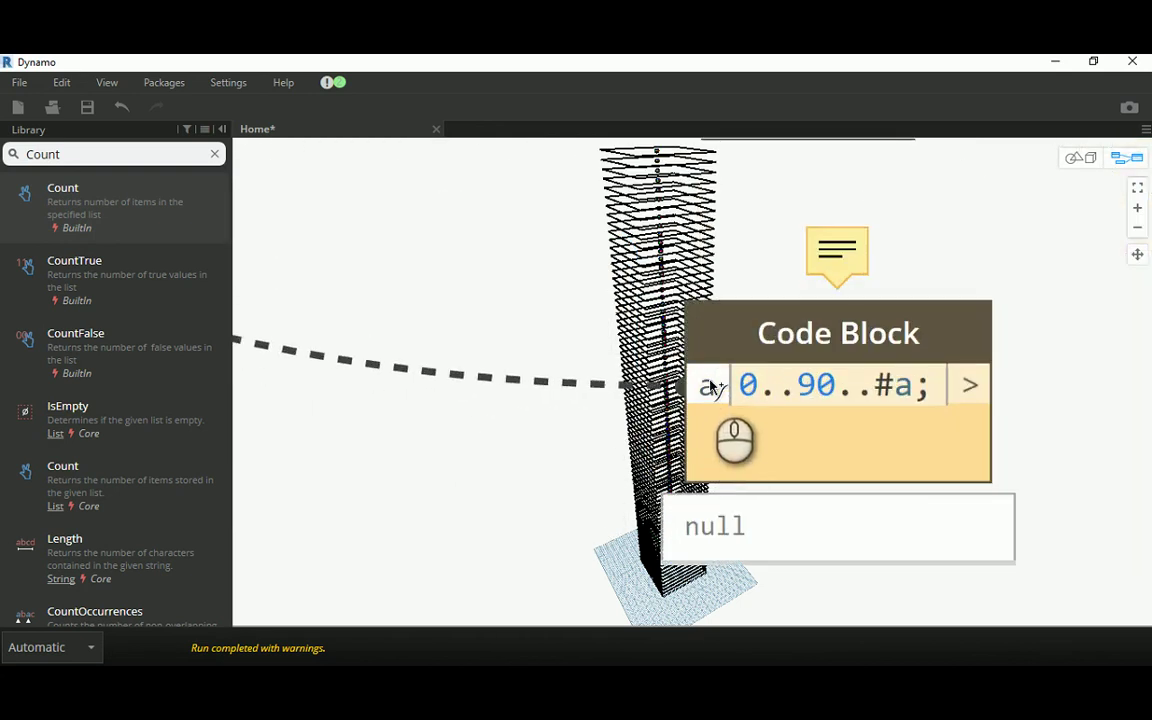
{"action": "left_click", "coordinate": [706, 384]}
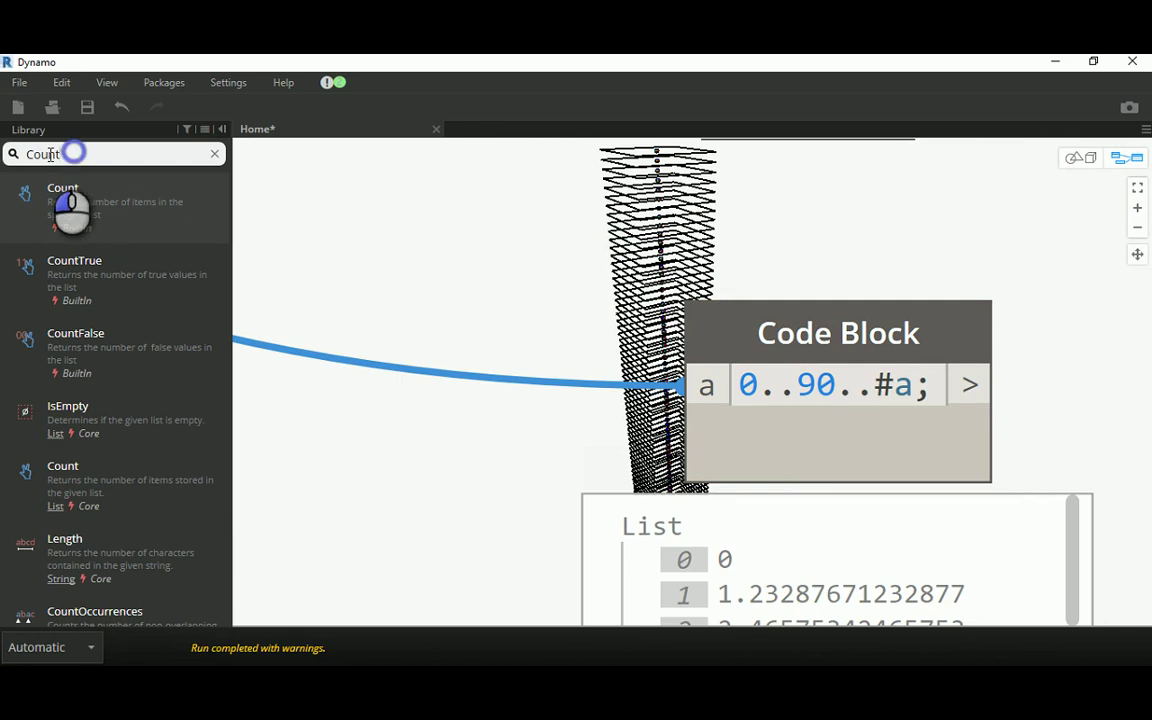
Search the library for Slider and place a Number Slider beside the 0..90..#a code block.
{"action": "left_click_drag", "start_coordinate": [70, 154], "coordinate": [8, 166]}
{"action": "type", "text": "Slider"}
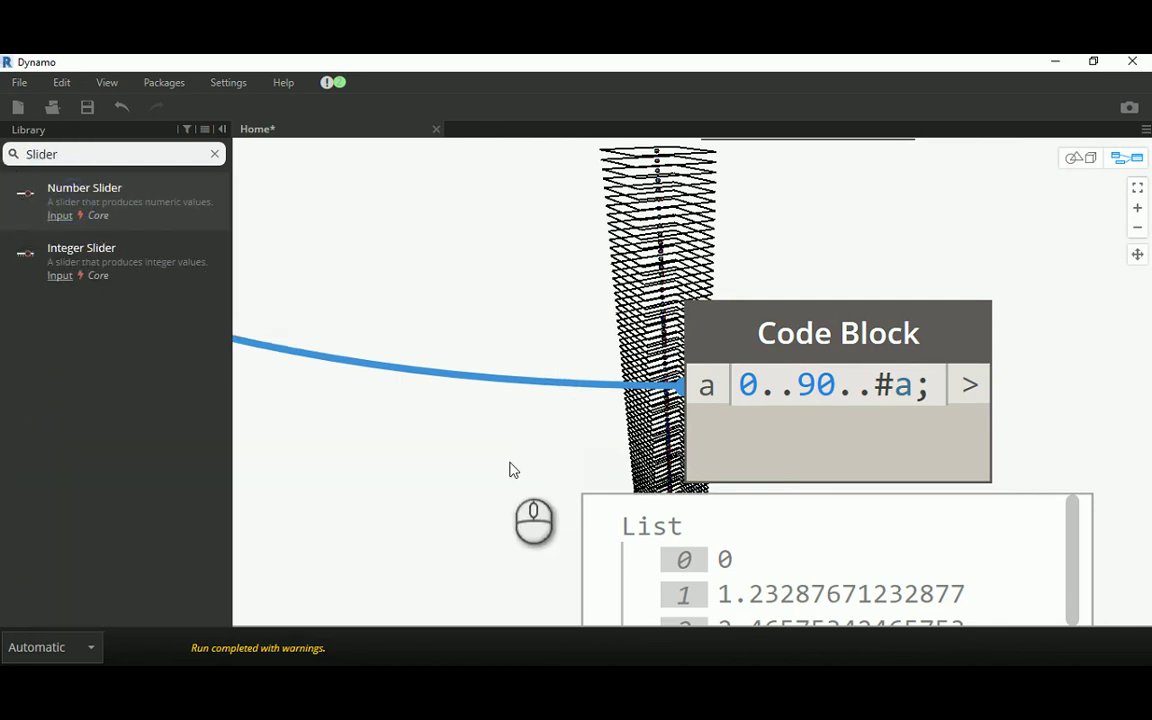
{"action": "scroll", "coordinate": [700, 335], "scroll_direction": "down", "scroll_amount": 5}
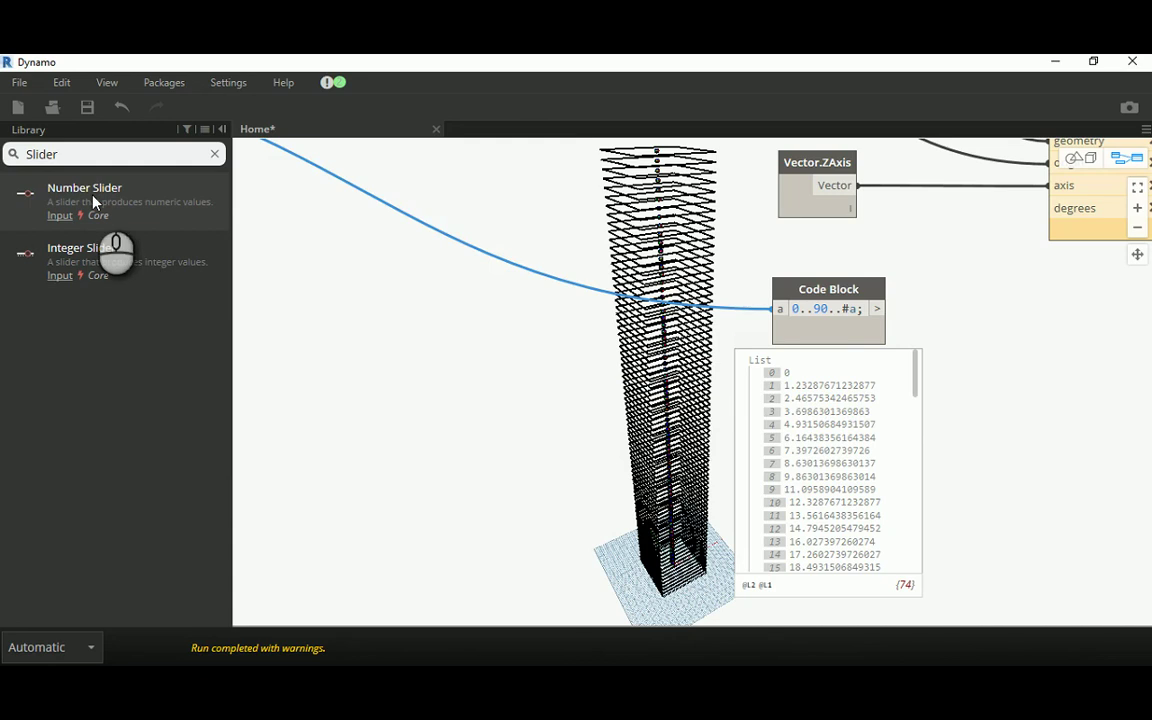
{"action": "left_click", "coordinate": [85, 190]}
{"action": "left_click_drag", "start_coordinate": [800, 395], "coordinate": [517, 370]}
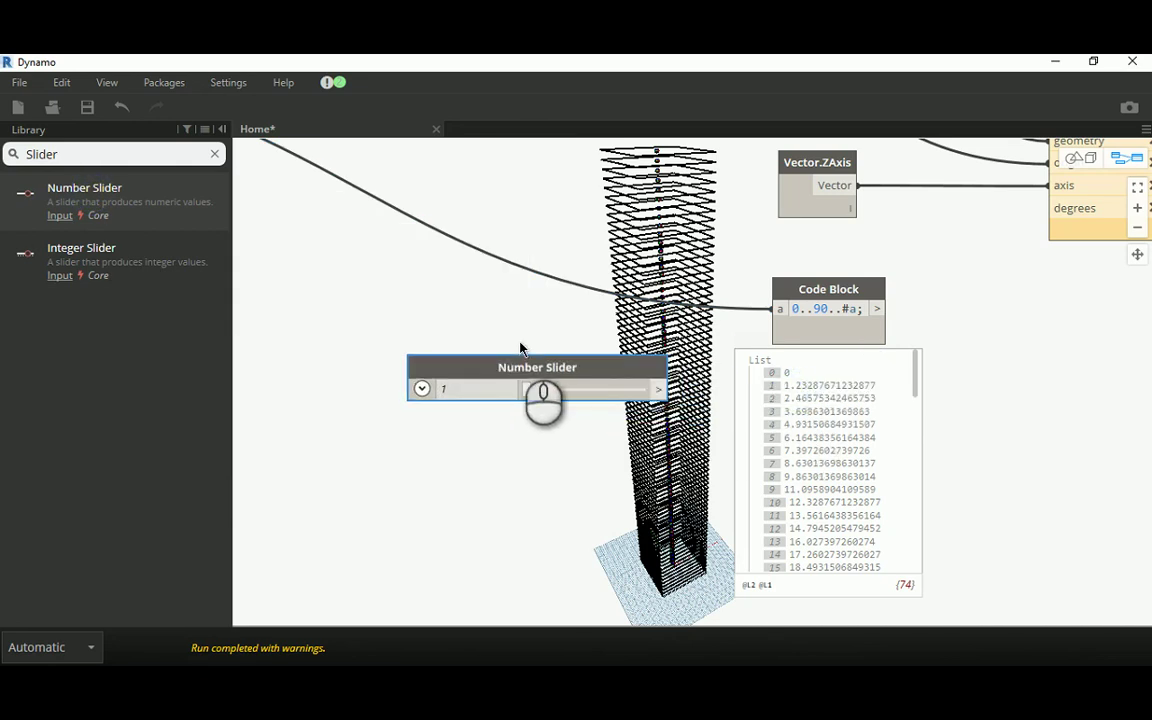
Rename the new Number Slider as Rotate and set its value to 90.
{"action": "scroll", "coordinate": [520, 349], "scroll_direction": "up", "scroll_amount": 3}
{"action": "double_click", "coordinate": [532, 386]}
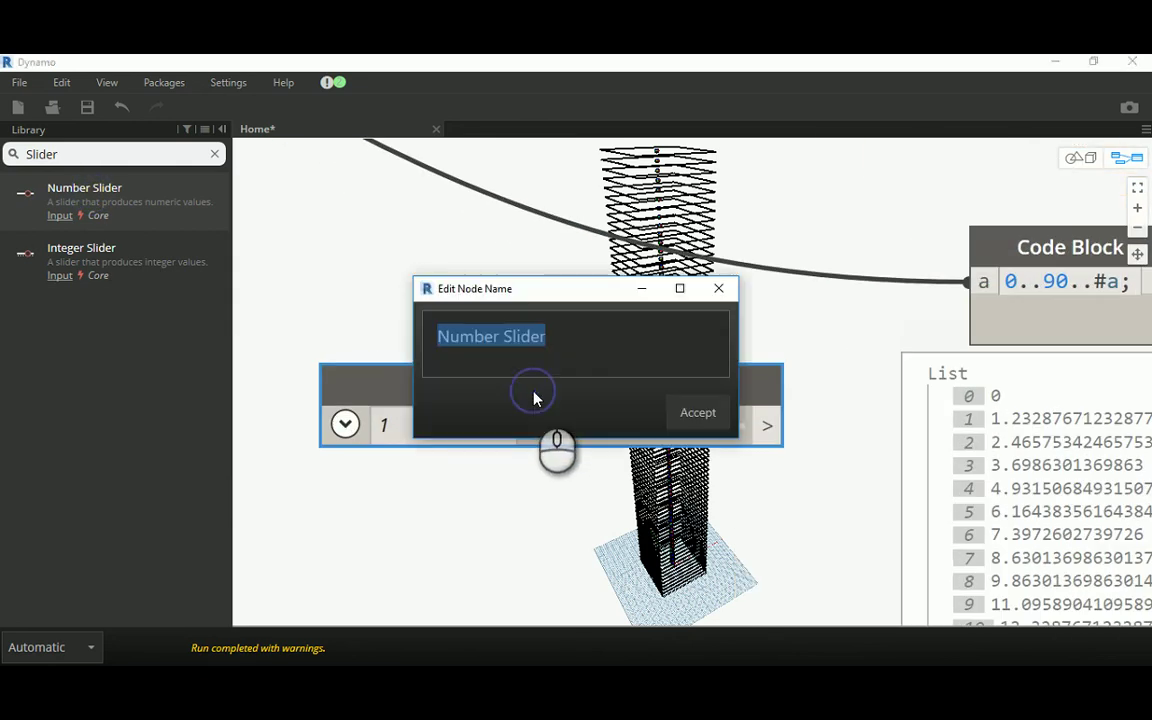
{"action": "type", "text": "Rotate"}
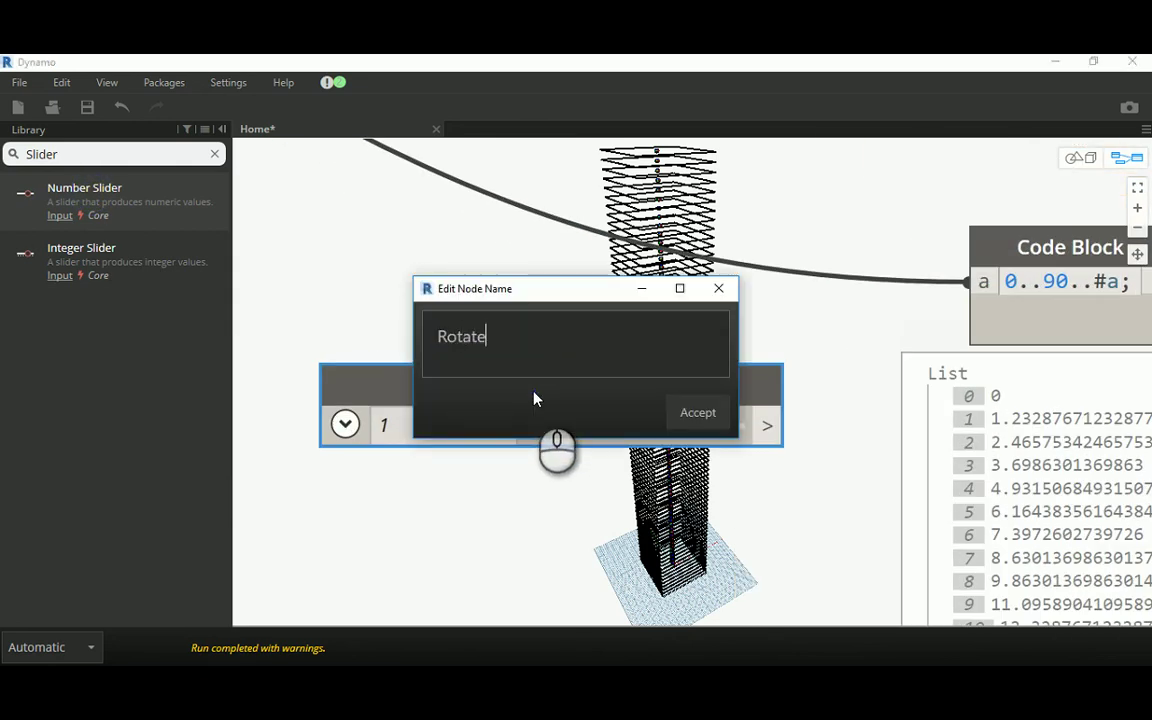
{"action": "left_click", "coordinate": [681, 416]}
{"action": "double_click", "coordinate": [418, 427]}
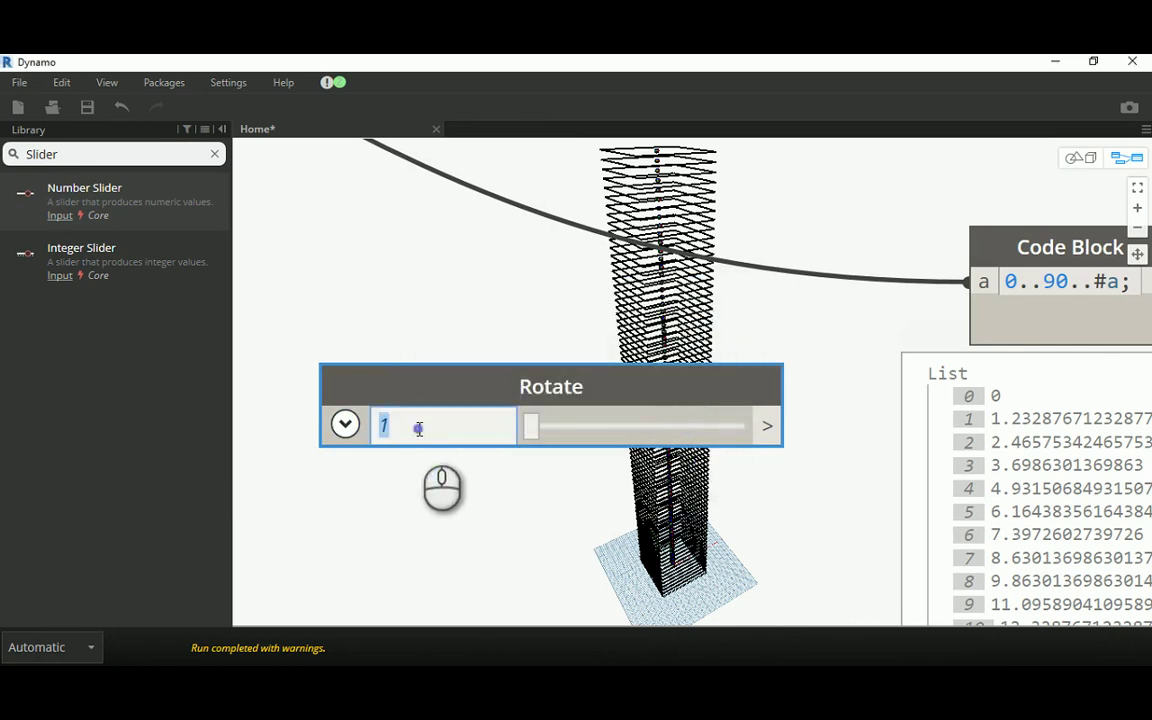
{"action": "left_click", "coordinate": [424, 492]}
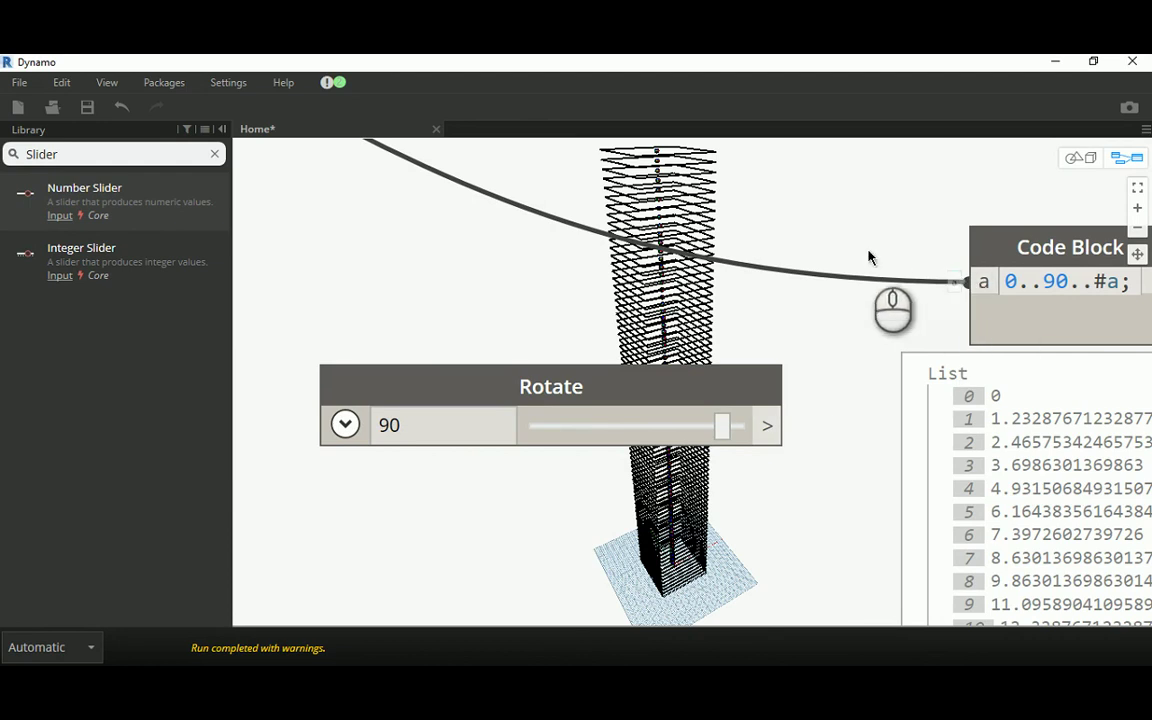
Replace the 90 with variable b so the range reads 0..b..#a, and wire the Rotate slider to input b.
{"action": "middle_click_drag", "start_coordinate": [866, 250], "coordinate": [664, 241]}
{"action": "double_click", "coordinate": [884, 277]}
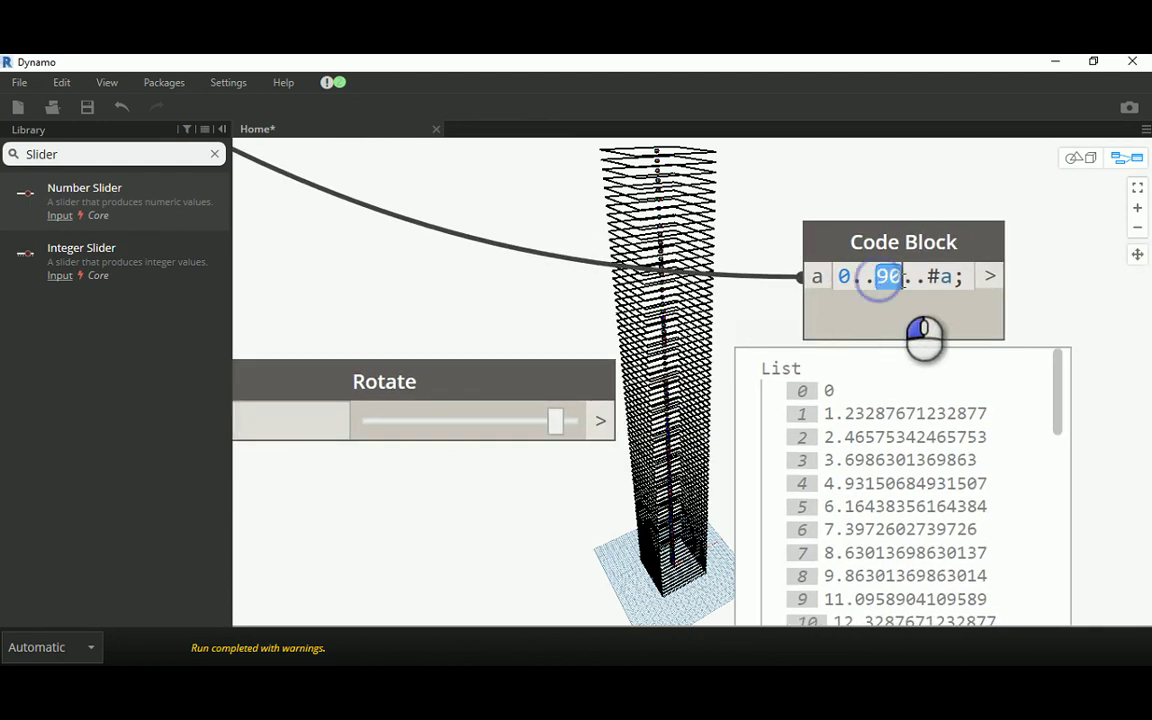
{"action": "type", "text": "b"}
{"action": "left_click", "coordinate": [620, 335]}
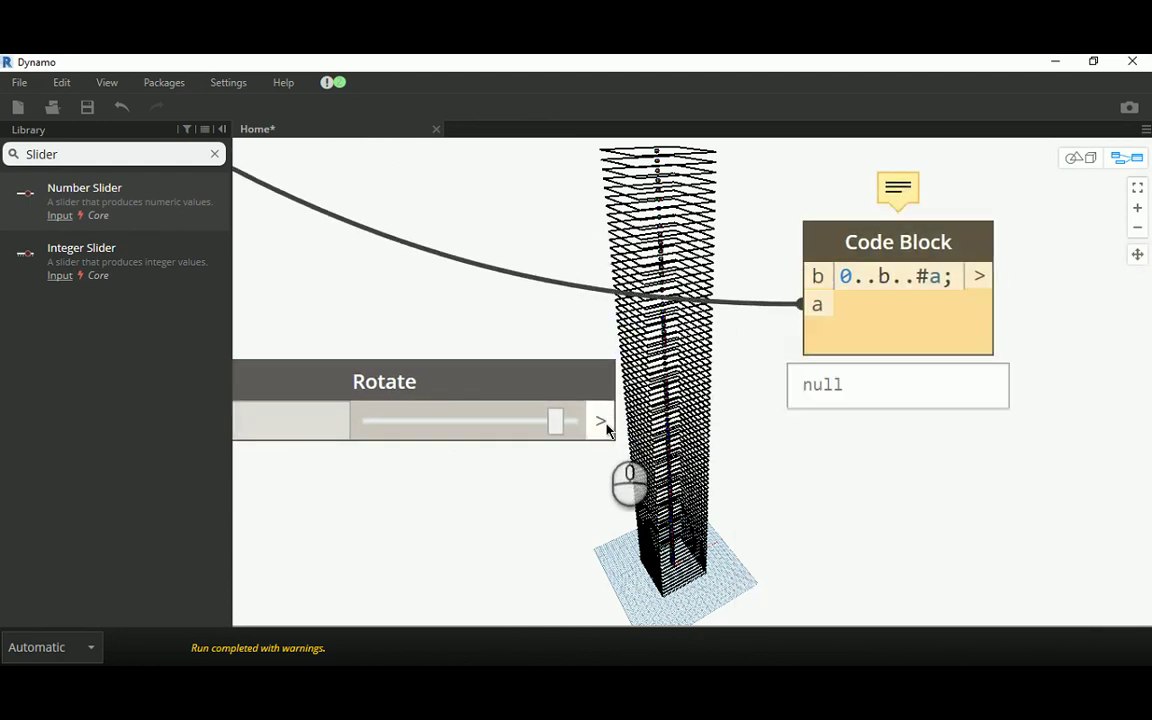
{"action": "left_click", "coordinate": [602, 420]}
{"action": "left_click", "coordinate": [808, 276]}
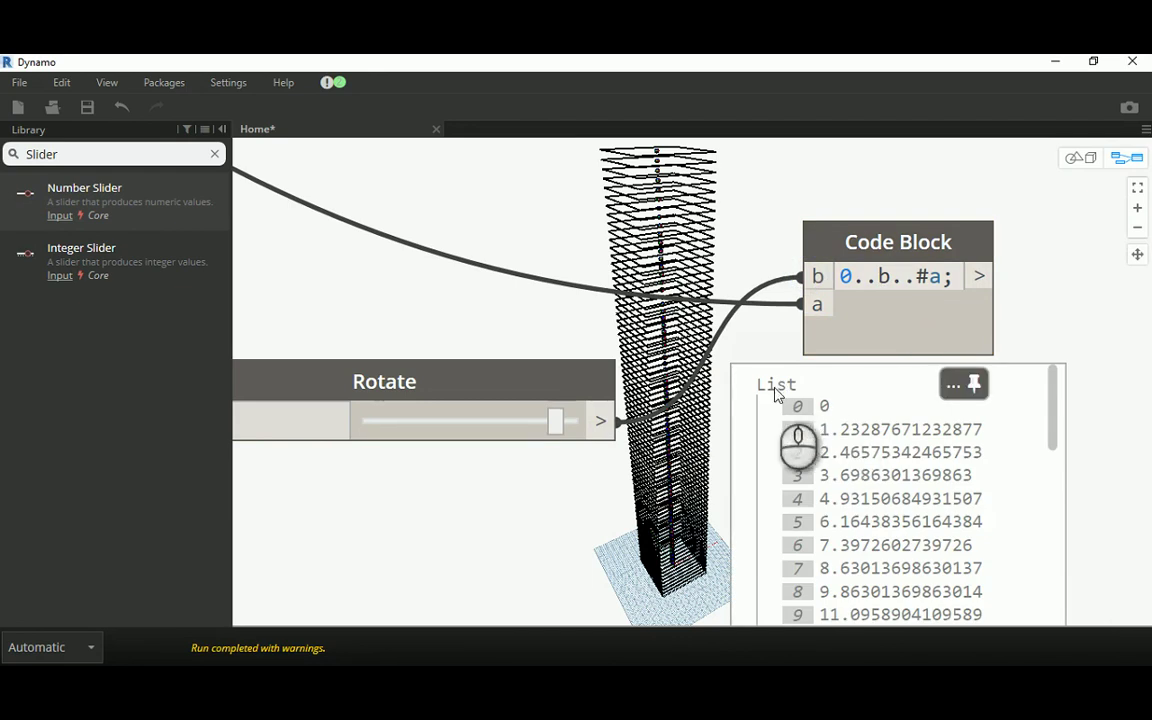
Move the Rotate slider across the graph to line up beneath the other input sliders.
{"action": "scroll", "coordinate": [775, 400], "scroll_direction": "down", "scroll_amount": 2}
{"action": "middle_click_drag", "start_coordinate": [424, 463], "coordinate": [537, 411]}
{"action": "scroll", "coordinate": [480, 395], "scroll_direction": "down", "scroll_amount": 2}
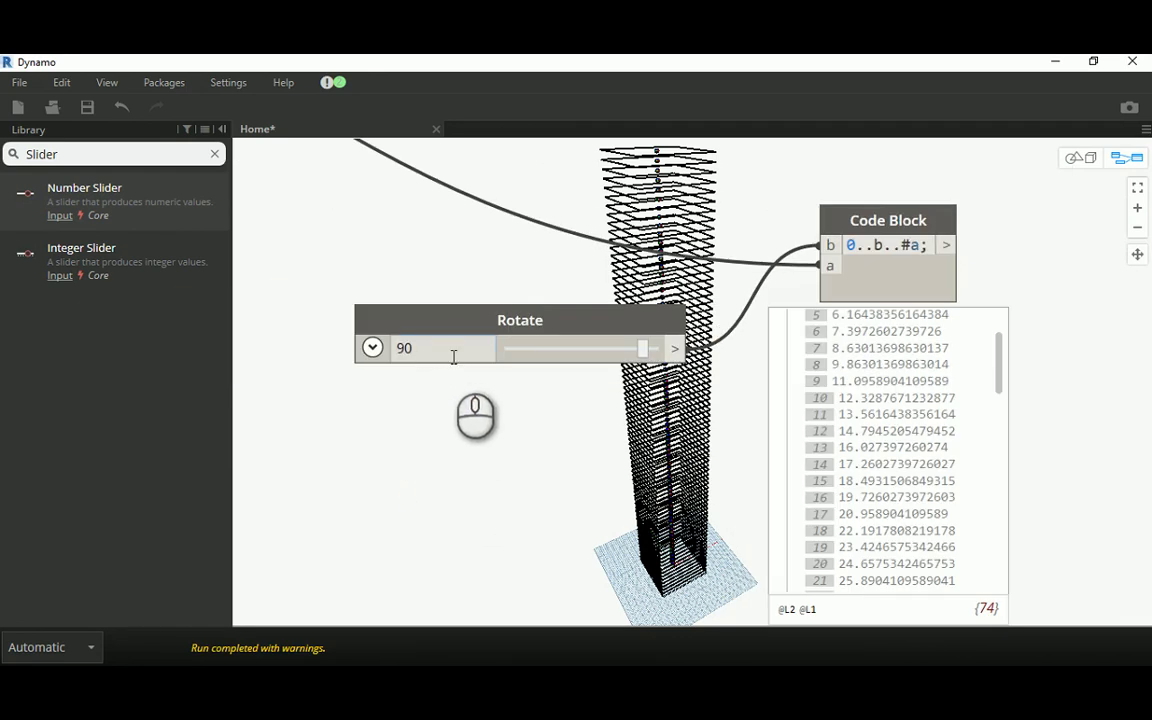
{"action": "left_click", "coordinate": [450, 350]}
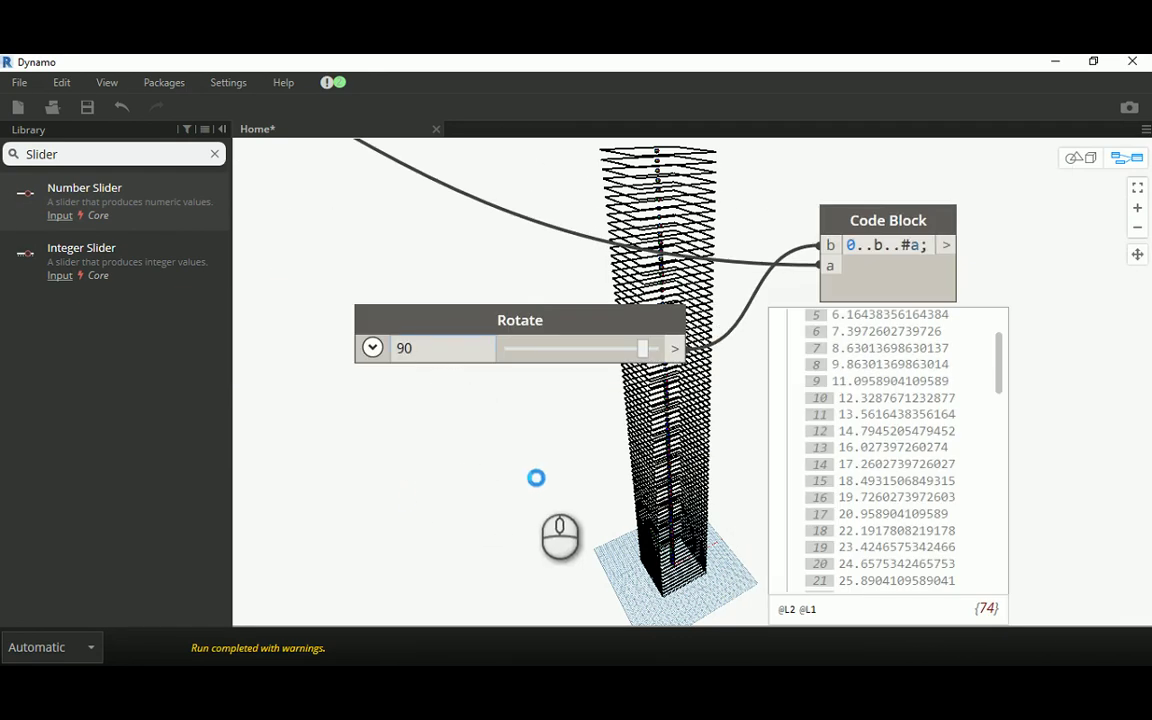
{"action": "scroll", "coordinate": [580, 440], "scroll_direction": "down", "scroll_amount": 5}
{"action": "left_click_drag", "start_coordinate": [560, 402], "coordinate": [238, 398]}
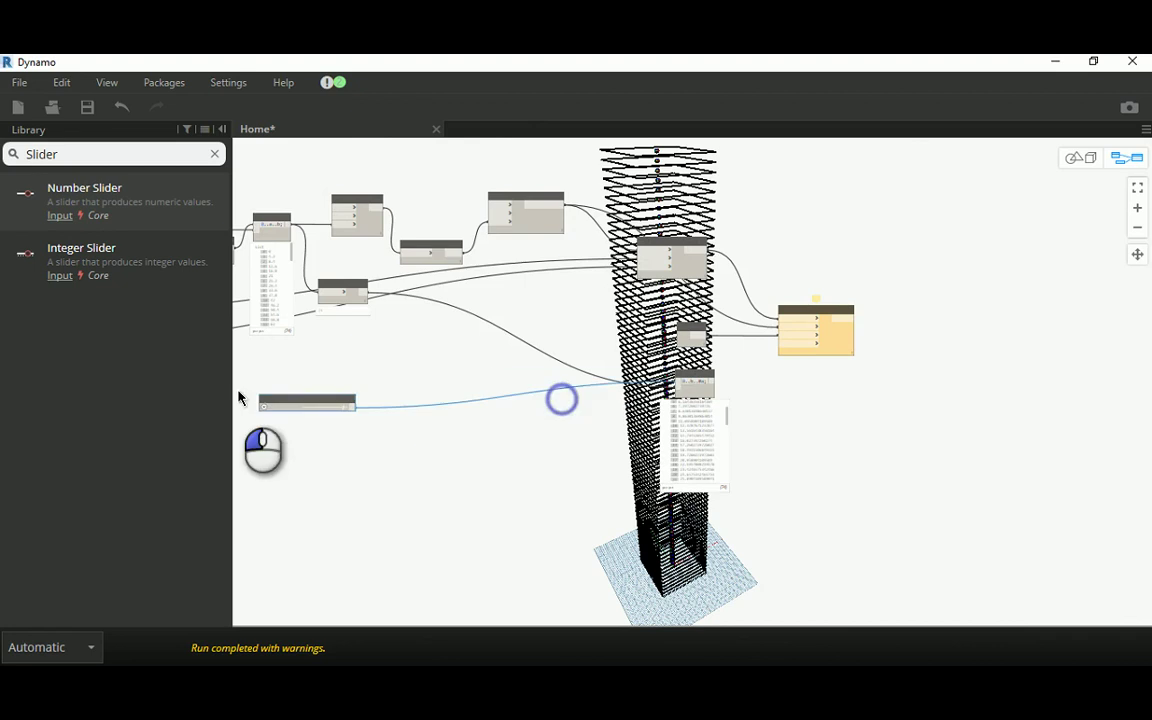
{"action": "middle_click_drag", "start_coordinate": [262, 352], "coordinate": [980, 362]}
{"action": "left_click_drag", "start_coordinate": [954, 399], "coordinate": [700, 388]}
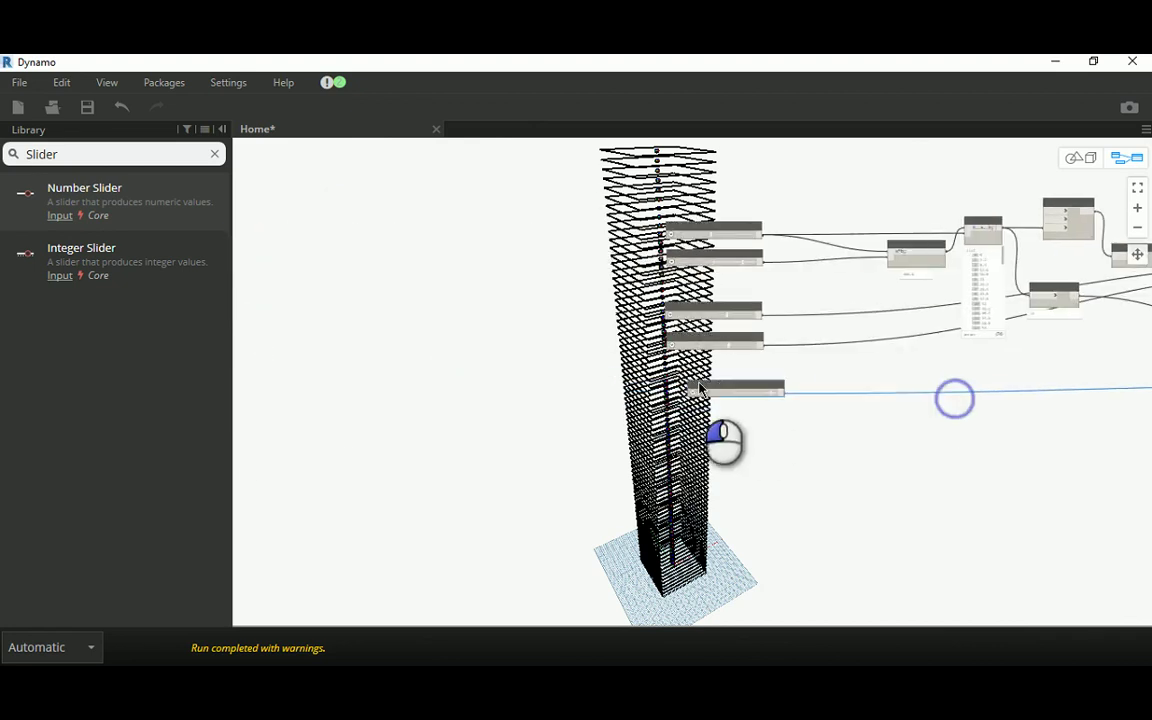
{"action": "left_click", "coordinate": [774, 450]}
Connect the 0..b..#a code block output to the degrees input of Geometry.Rotate.
{"action": "middle_click_drag", "start_coordinate": [1120, 462], "coordinate": [672, 465]}
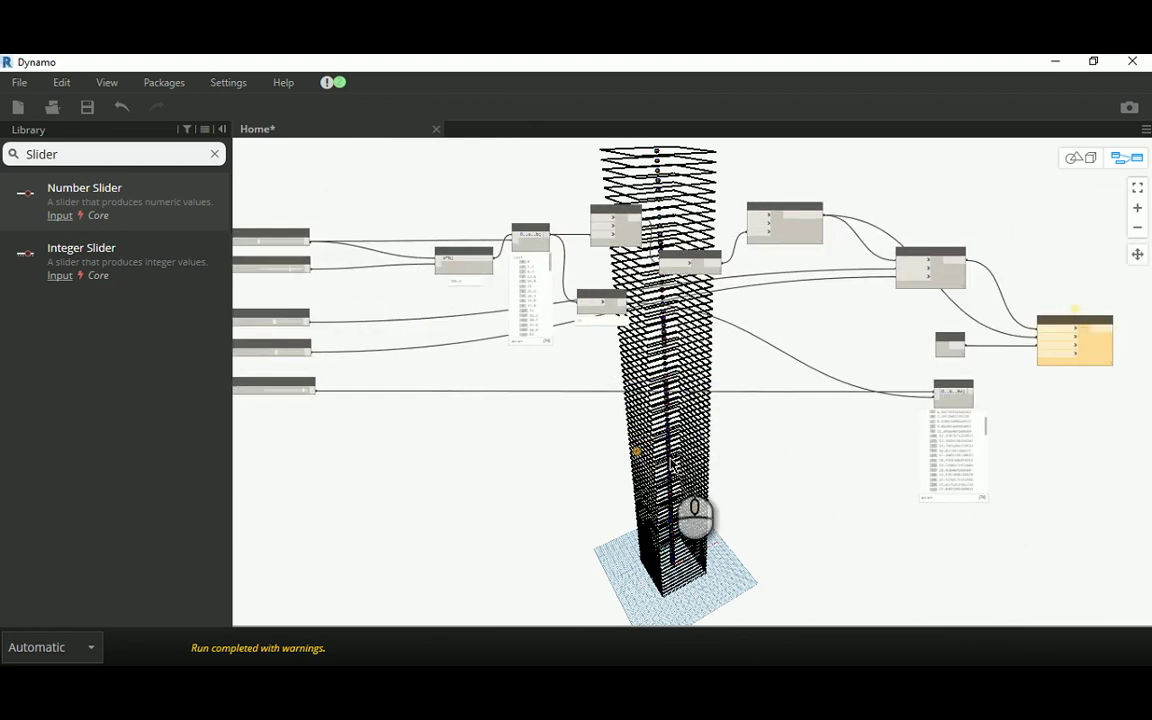
{"action": "scroll", "coordinate": [732, 415], "scroll_direction": "up", "scroll_amount": 4}
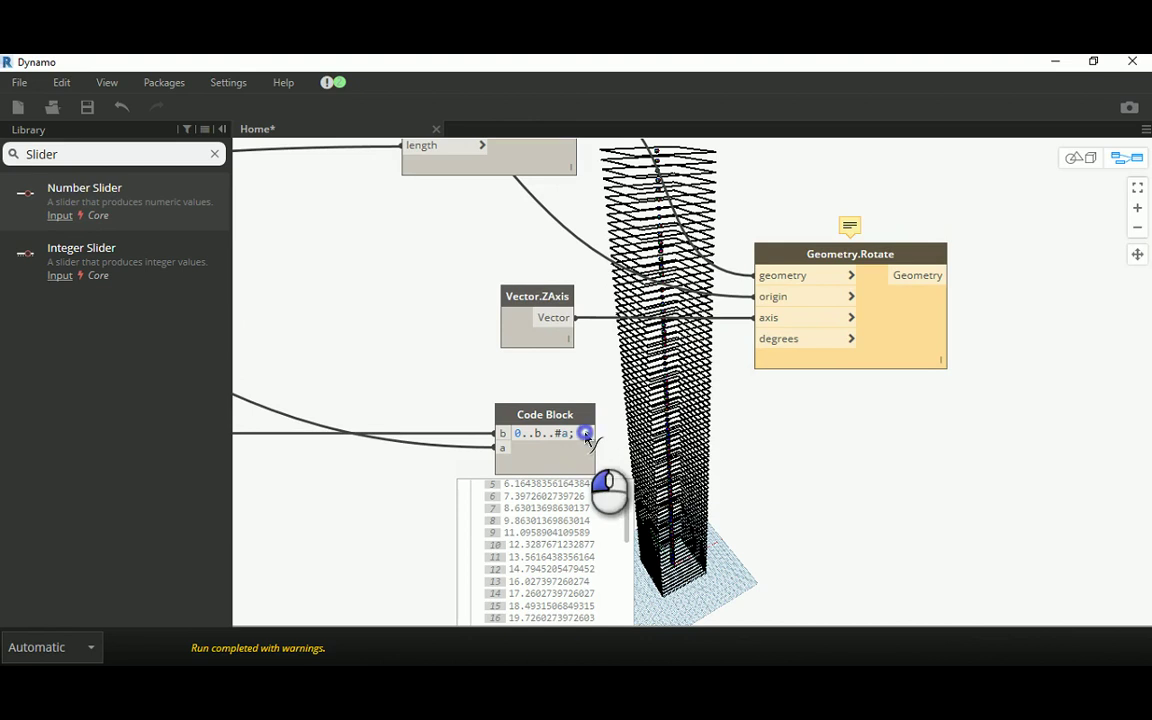
{"action": "left_click_drag", "start_coordinate": [586, 433], "coordinate": [794, 340]}
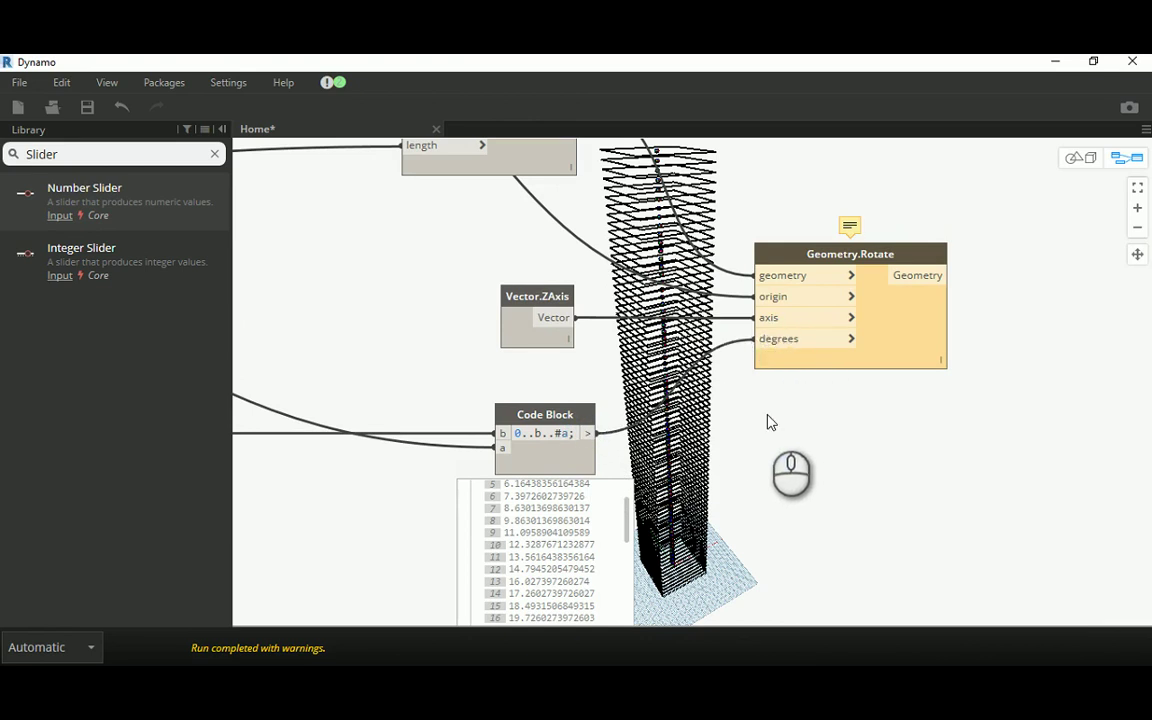
{"action": "left_click", "coordinate": [800, 405]}
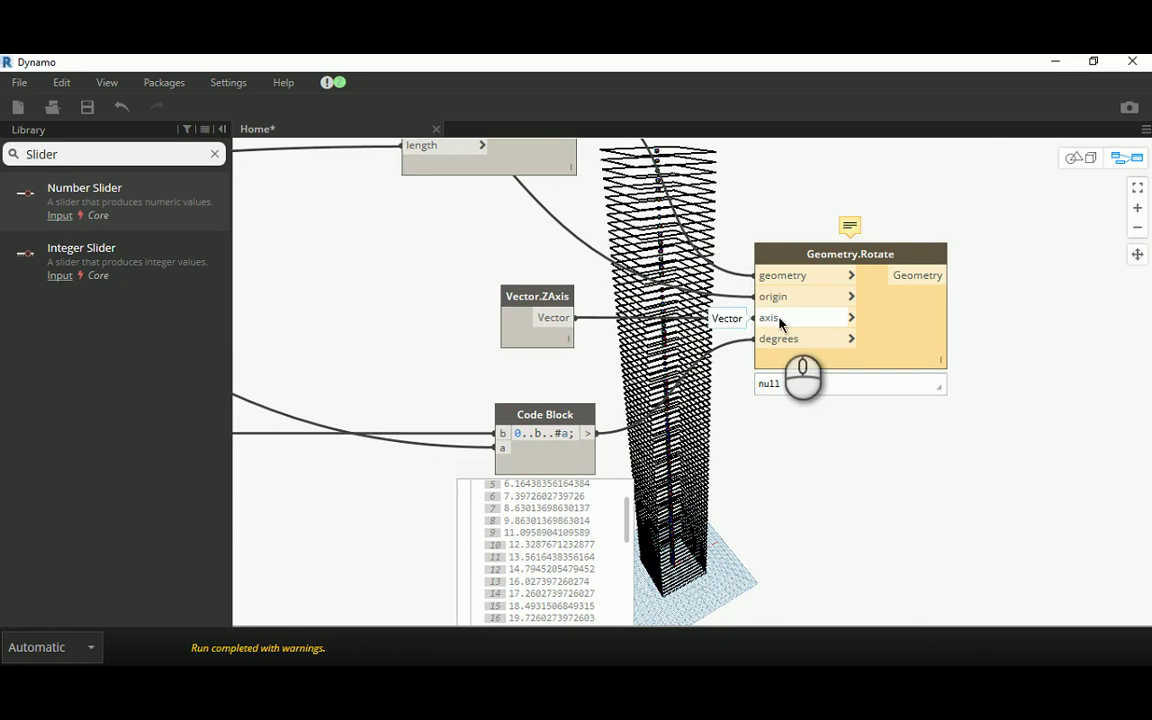
Check the Geometry.Rotate warning and inputs, and replace the origin connection with the Point output of Point.ByCoordinates.
{"action": "mouse_move", "coordinate": [851, 226]}
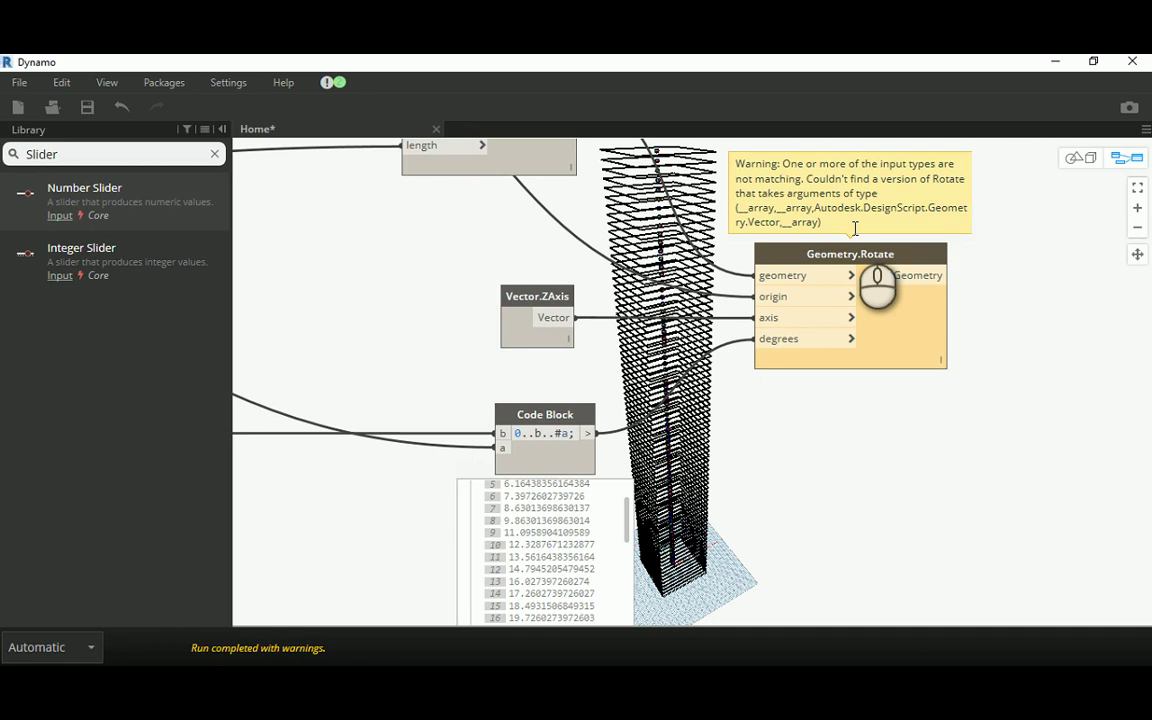
{"action": "middle_click_drag", "start_coordinate": [608, 205], "coordinate": [660, 433]}
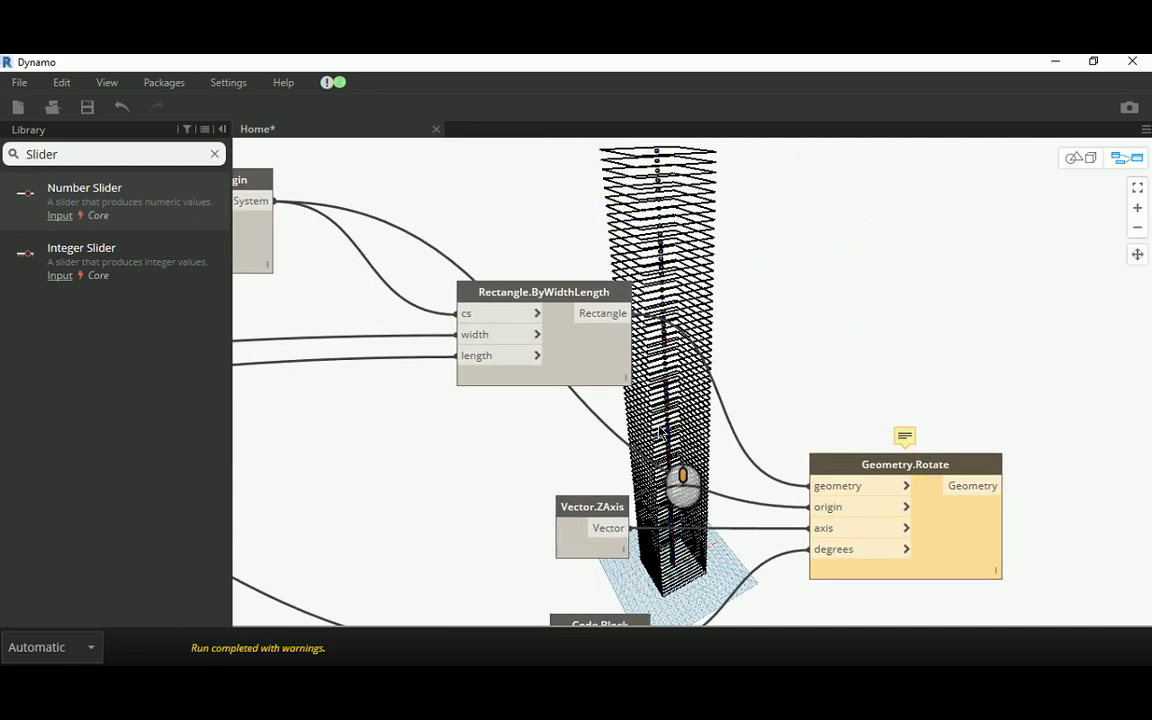
{"action": "left_click", "coordinate": [590, 290]}
{"action": "left_click", "coordinate": [957, 314]}
{"action": "middle_click_drag", "start_coordinate": [880, 360], "coordinate": [982, 295]}
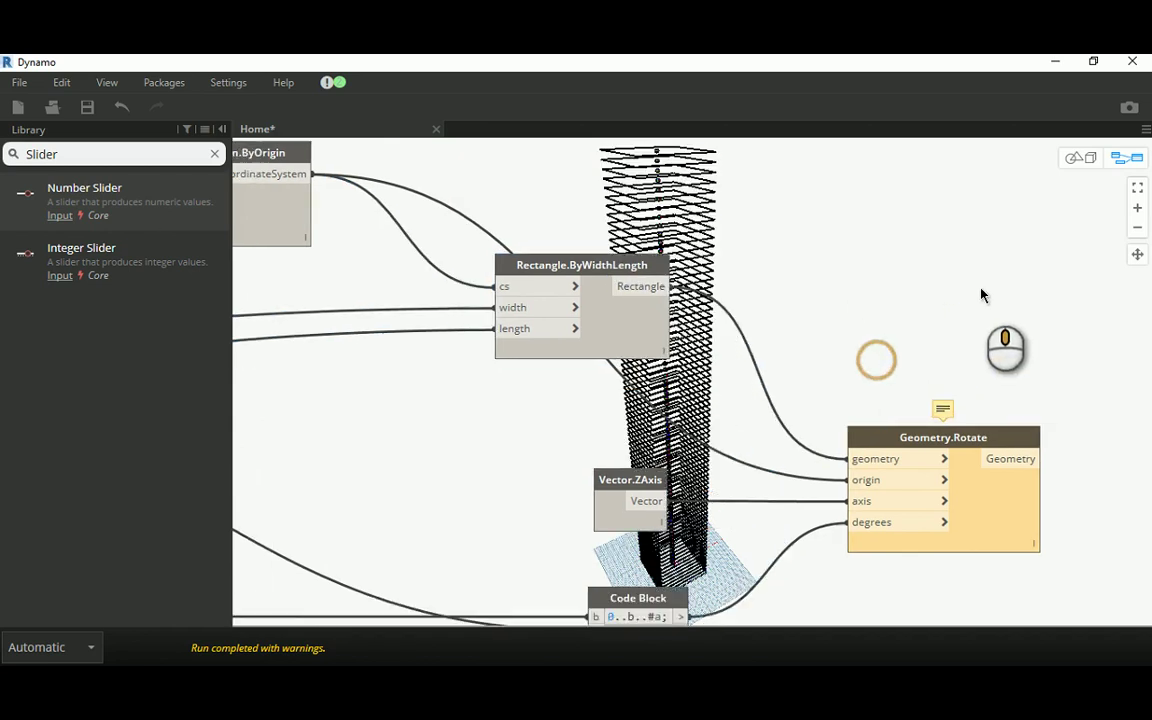
{"action": "left_click", "coordinate": [975, 392]}
{"action": "scroll", "coordinate": [830, 429], "scroll_direction": "down", "scroll_amount": 3}
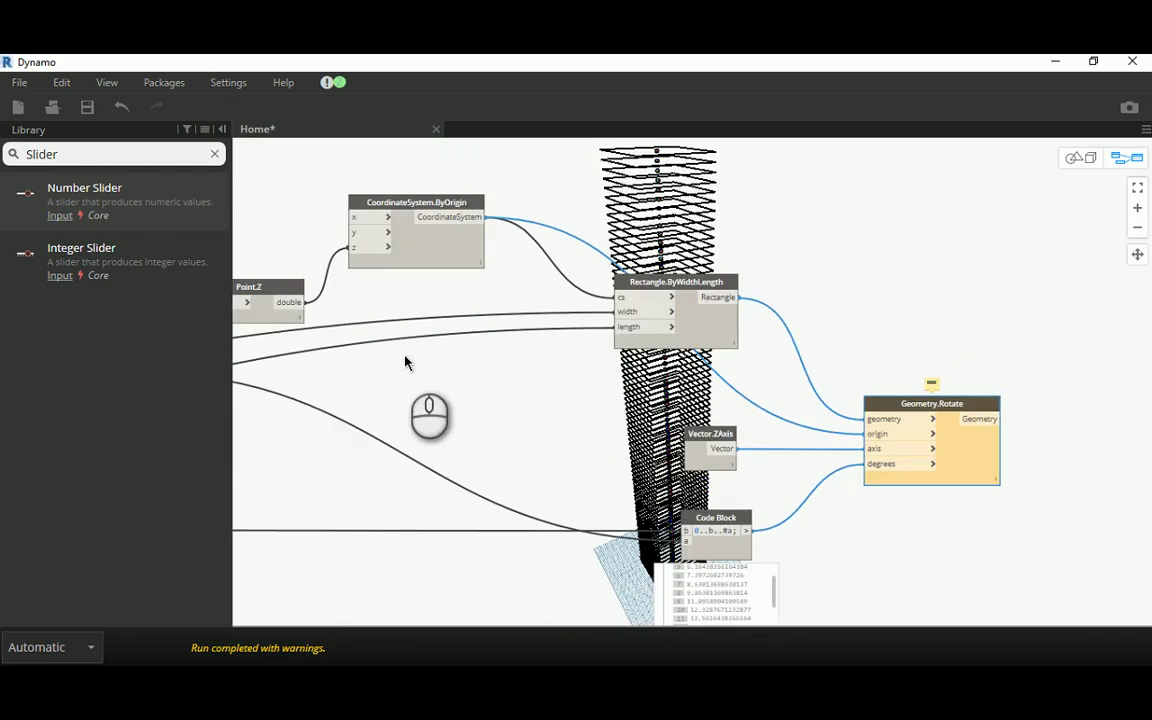
{"action": "middle_click_drag", "start_coordinate": [405, 358], "coordinate": [563, 360]}
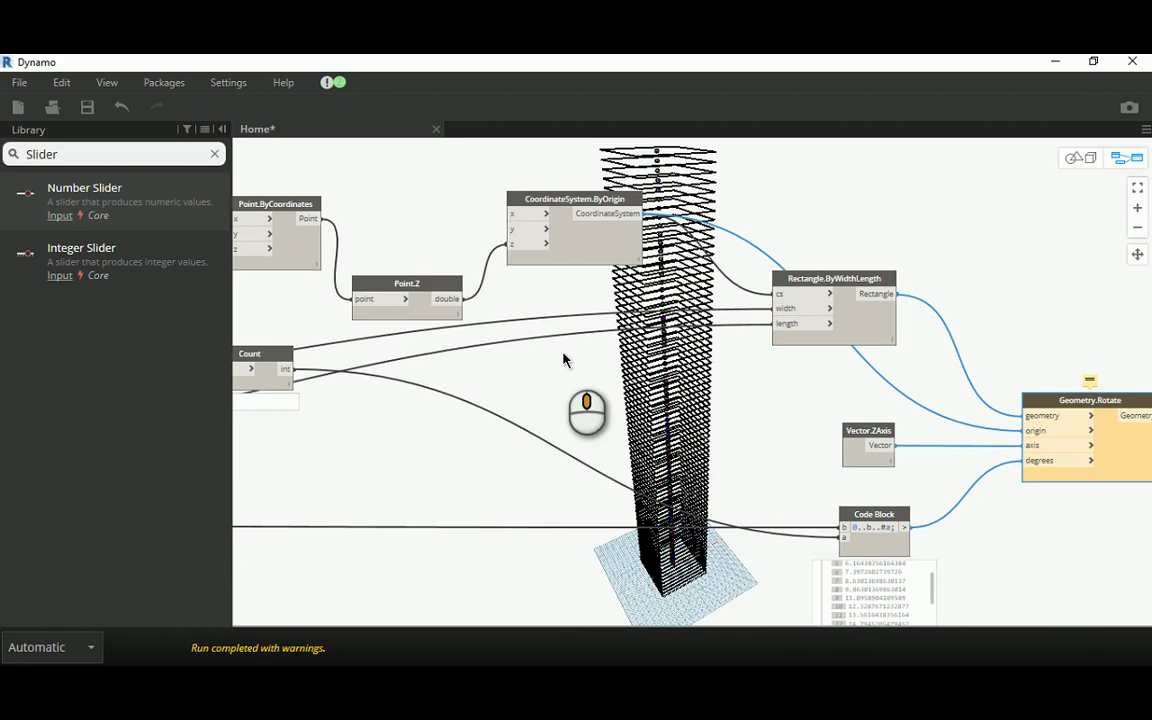
{"action": "left_click", "coordinate": [312, 218]}
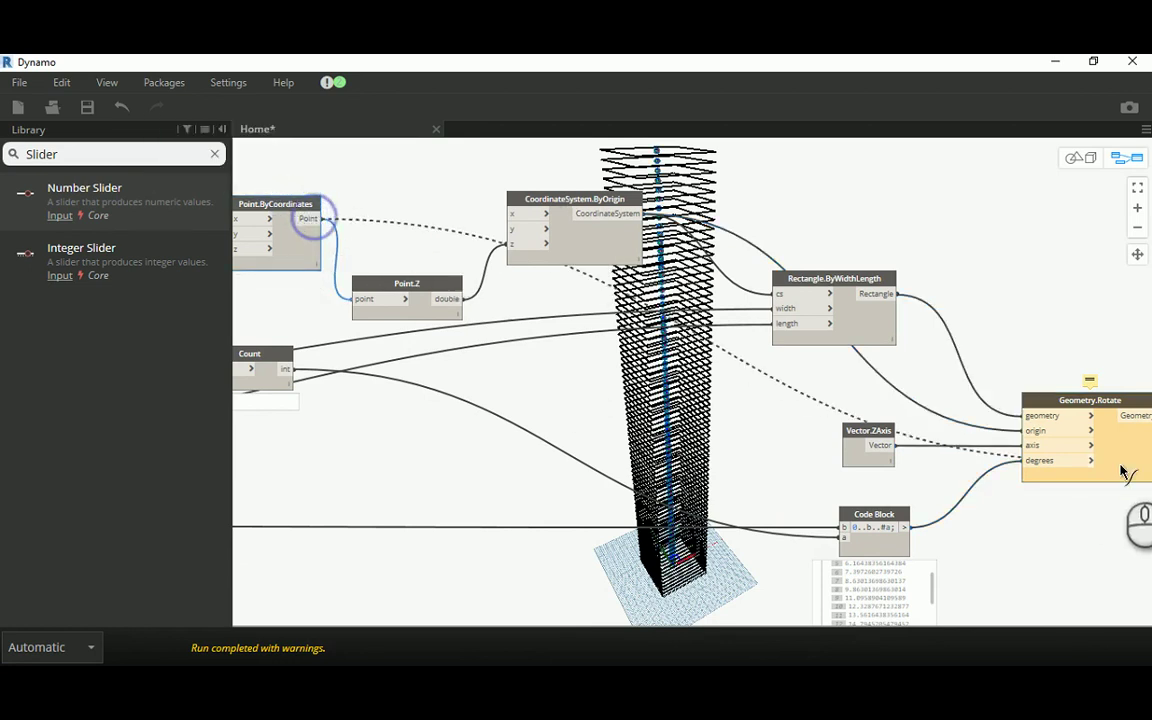
{"action": "left_click", "coordinate": [1042, 433]}
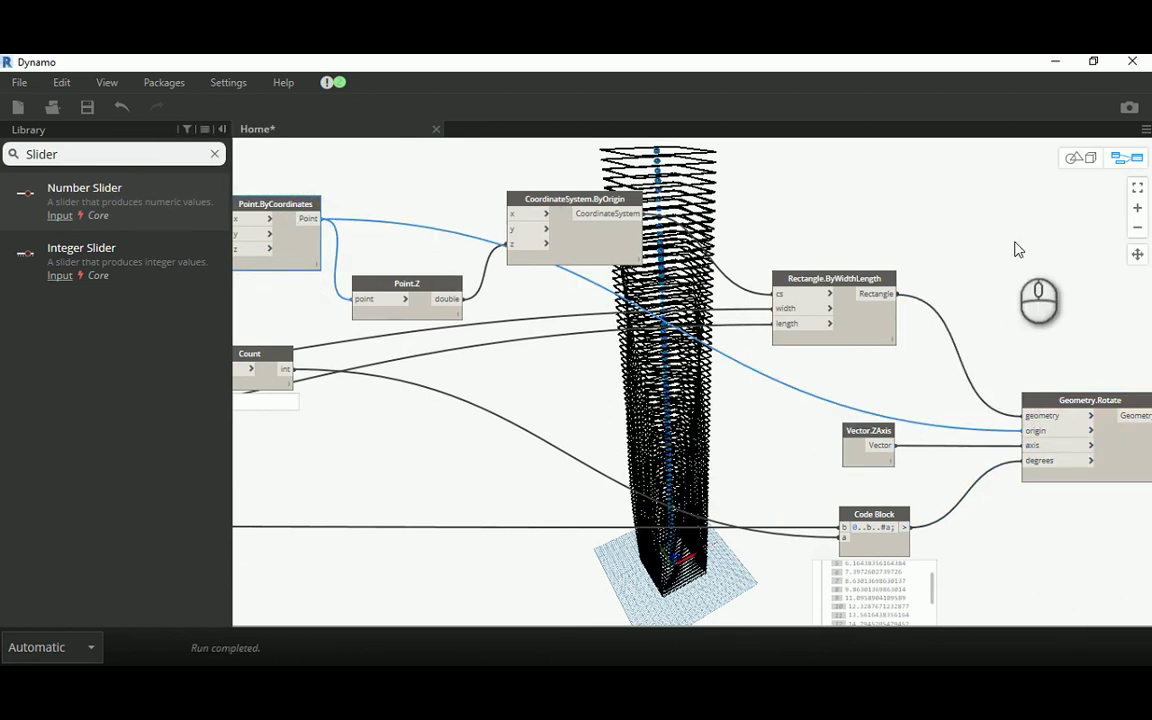
Turn off the preview of Rectangle.ByWidthLength and inspect the rotated floor outlines in the 3D view.
{"action": "left_click", "coordinate": [1078, 158]}
{"action": "right_click_drag", "start_coordinate": [735, 283], "coordinate": [729, 242]}
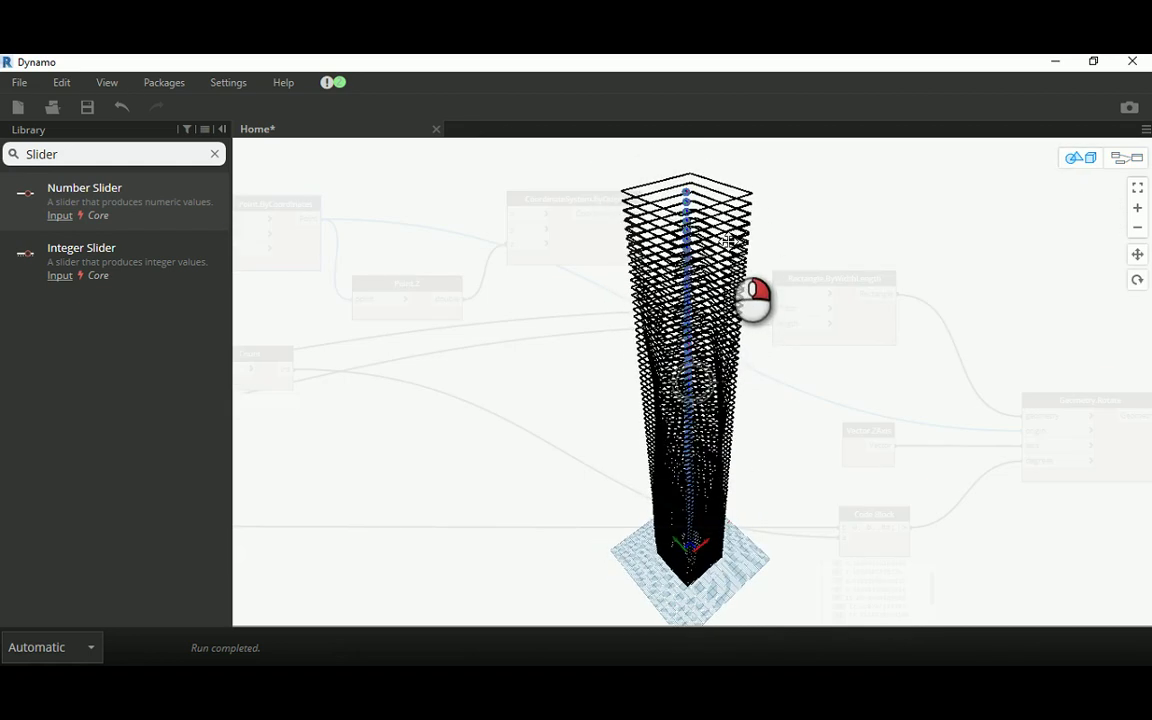
{"action": "left_click", "coordinate": [1122, 158]}
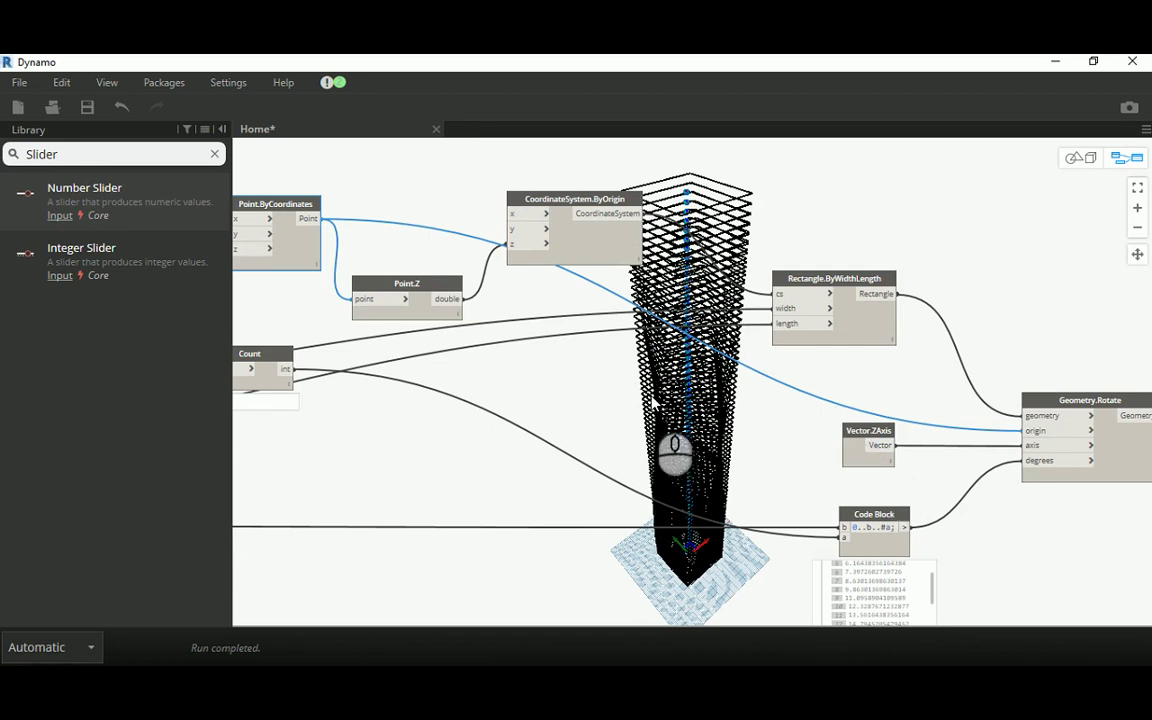
{"action": "left_click", "coordinate": [820, 305]}
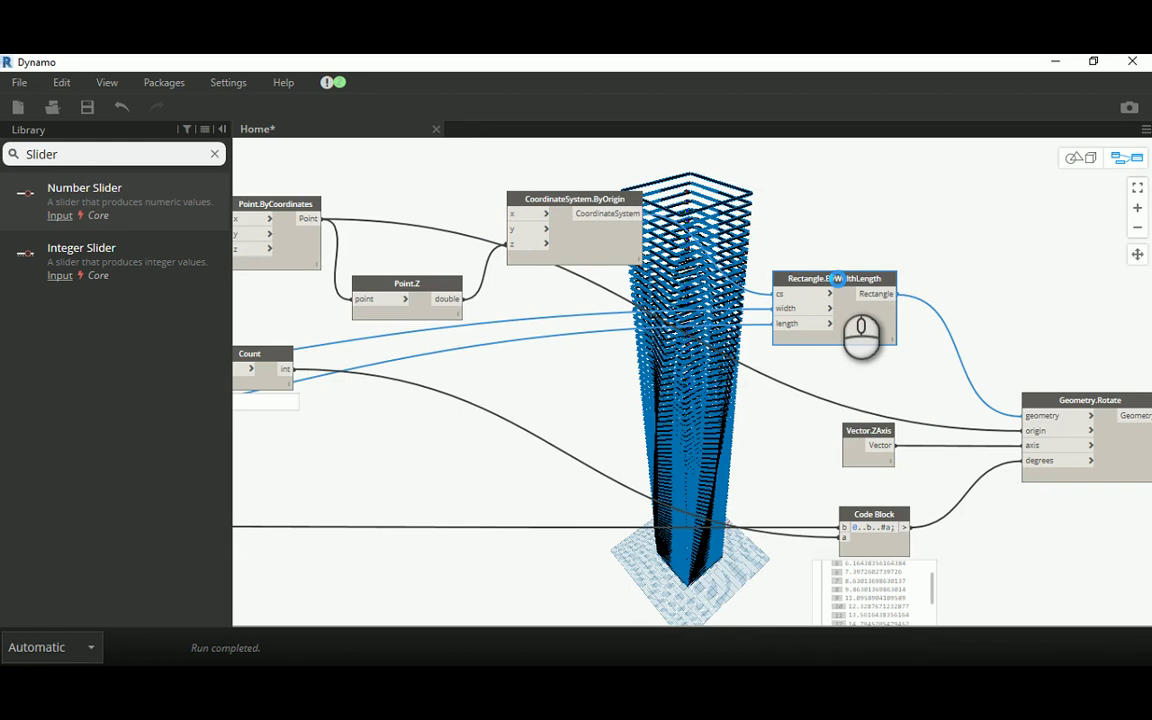
{"action": "right_click", "coordinate": [838, 284]}
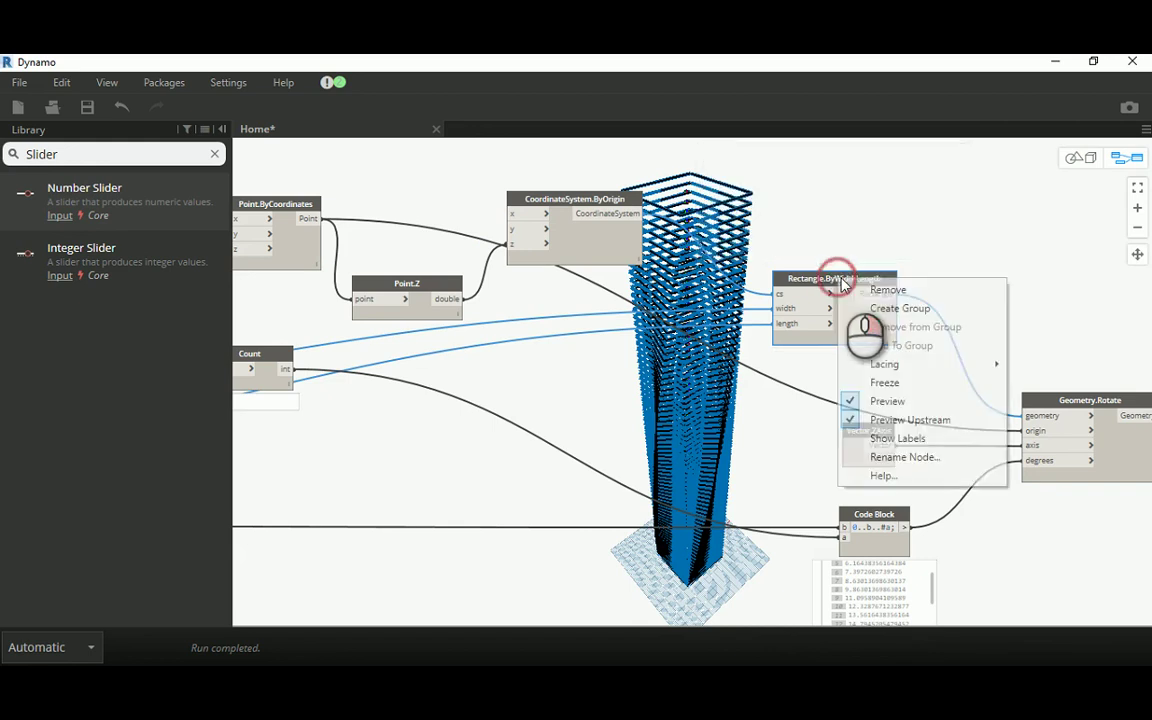
{"action": "left_click", "coordinate": [880, 403]}
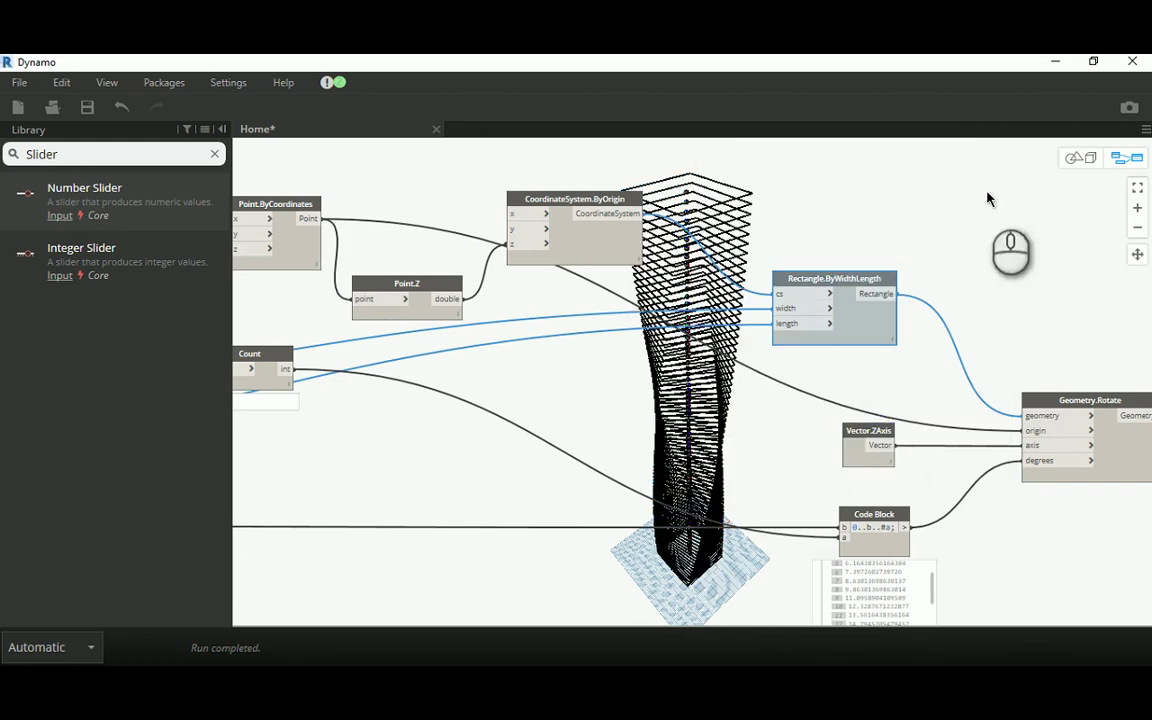
{"action": "left_click", "coordinate": [1075, 158]}
{"action": "right_click_drag", "start_coordinate": [689, 380], "coordinate": [915, 295]}
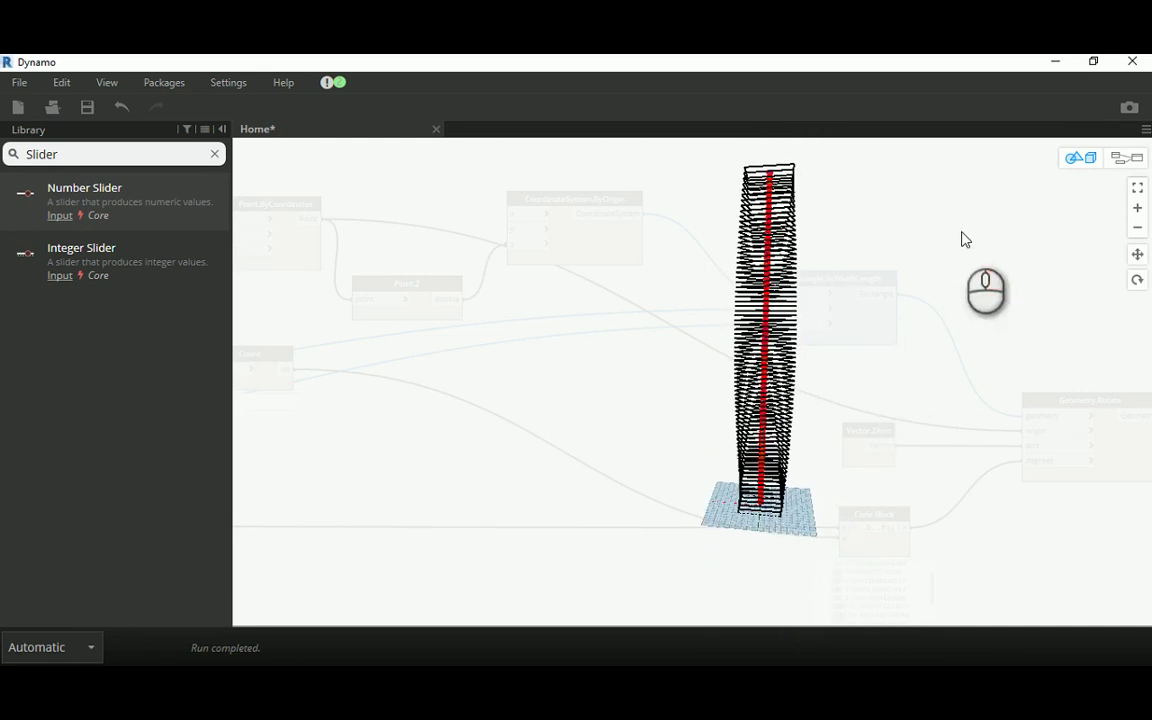
Search the library for loft and add the Solid.ByLoft node that takes only cross sections.
{"action": "left_click_drag", "start_coordinate": [962, 236], "coordinate": [680, 405]}
{"action": "left_click", "coordinate": [1133, 160]}
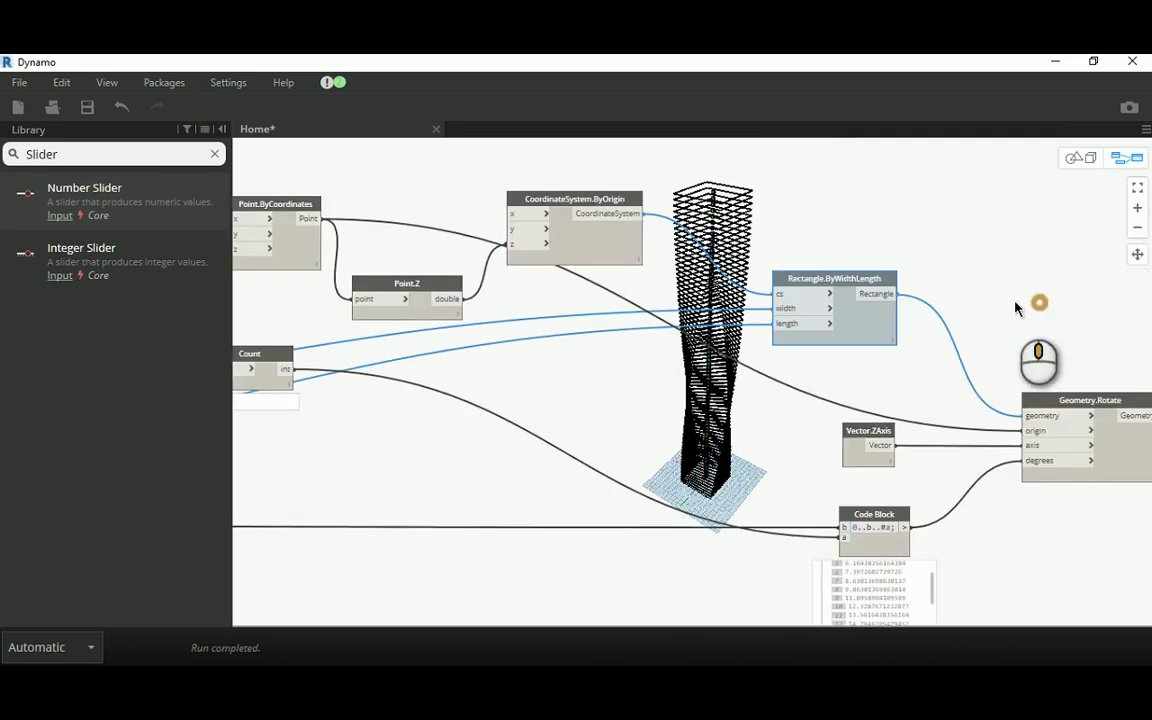
{"action": "middle_click_drag", "start_coordinate": [1035, 300], "coordinate": [510, 310]}
{"action": "scroll", "coordinate": [818, 425], "scroll_direction": "up", "scroll_amount": 2}
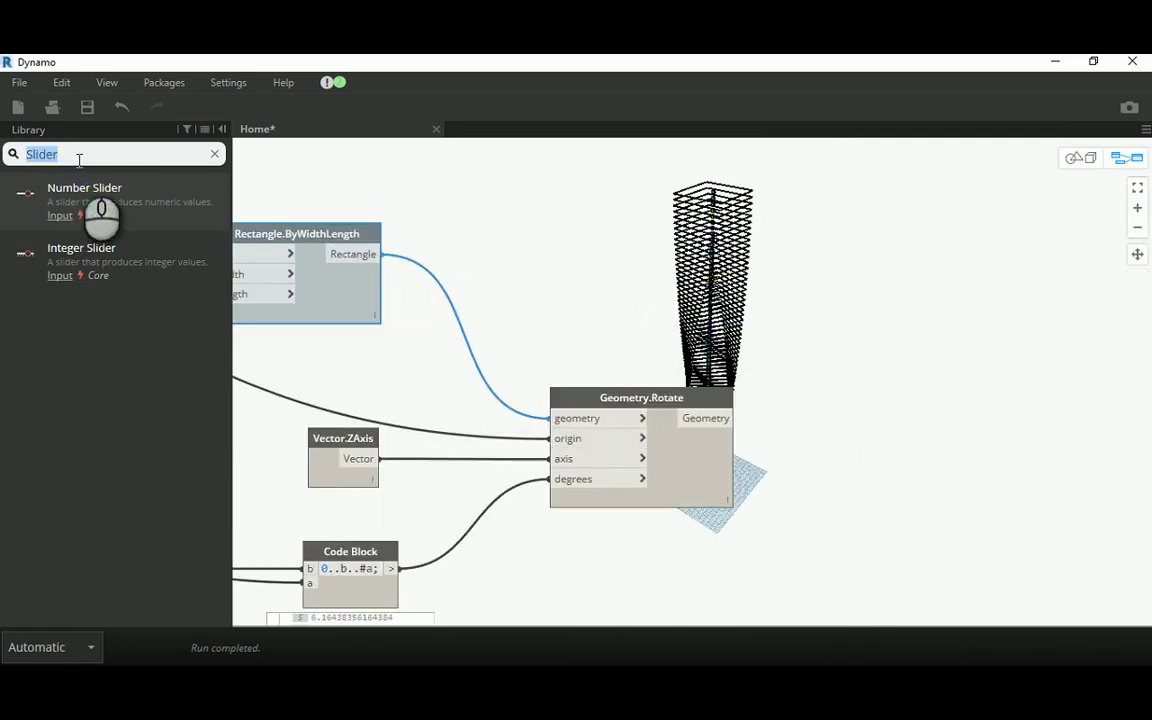
{"action": "type", "text": "loft"}
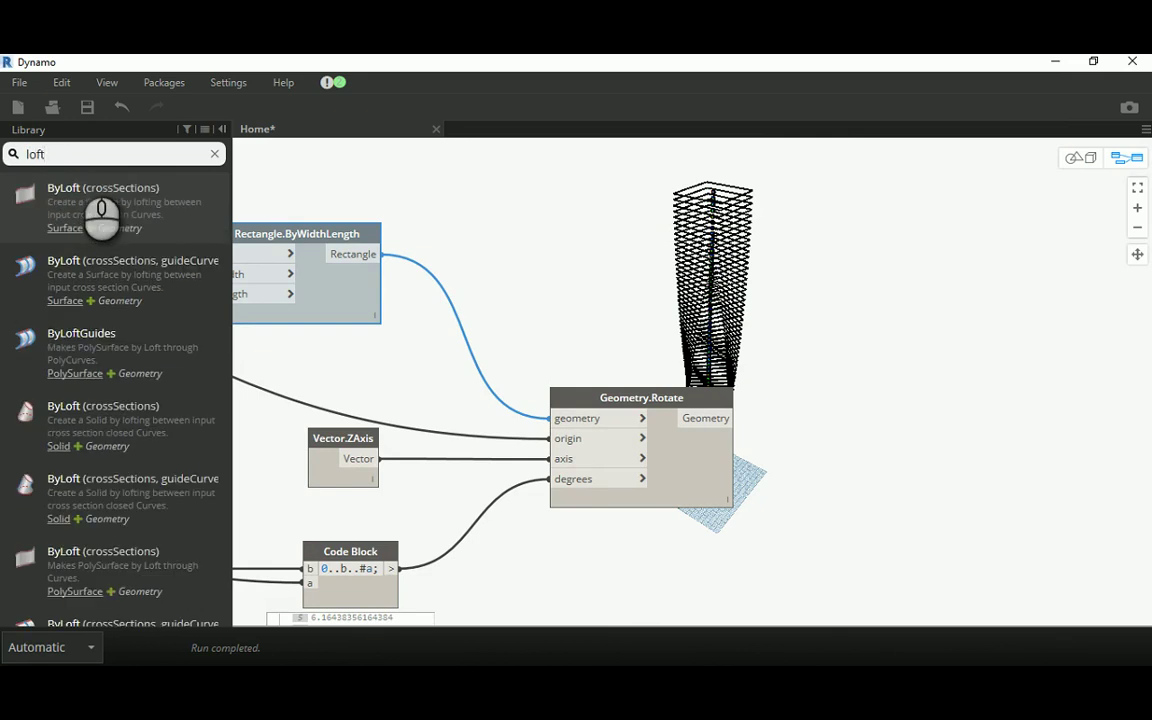
{"action": "mouse_move", "coordinate": [98, 418]}
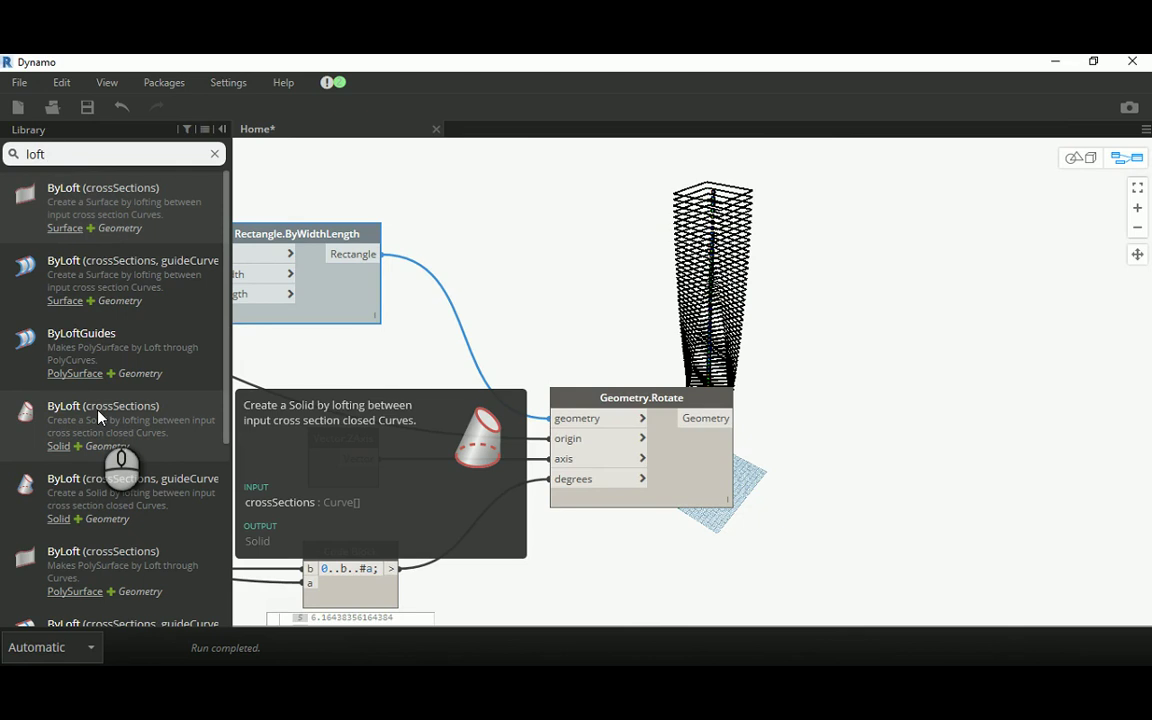
{"action": "mouse_move", "coordinate": [94, 216]}
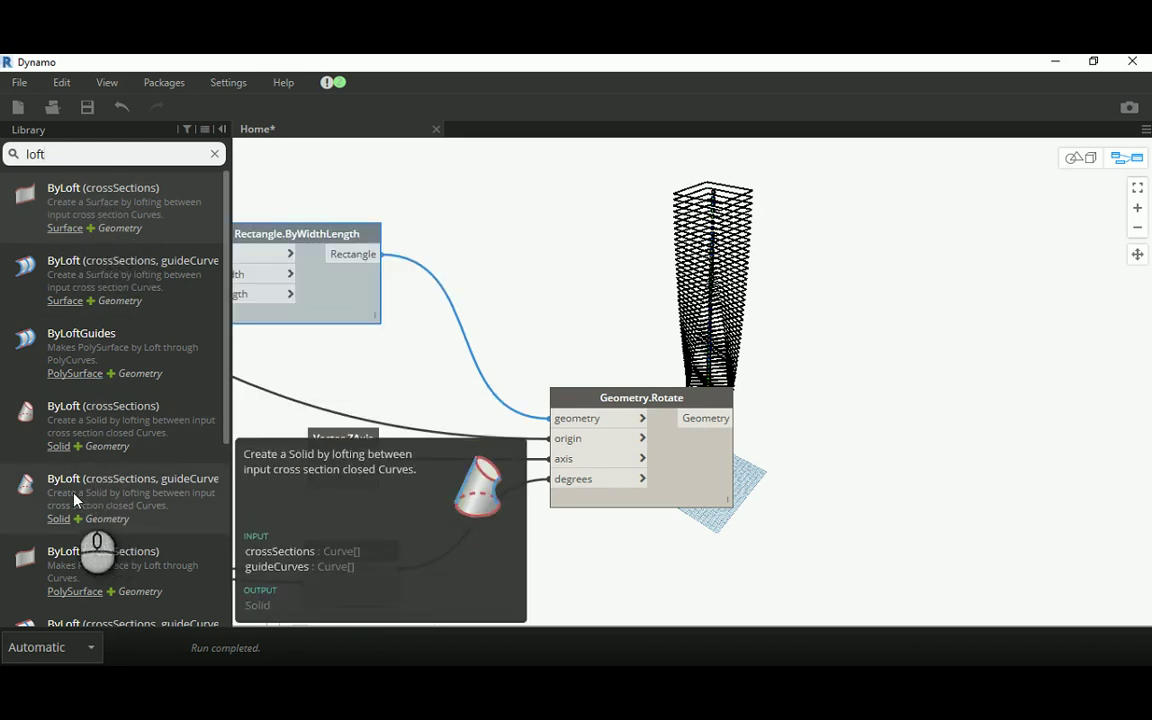
{"action": "left_click", "coordinate": [95, 415]}
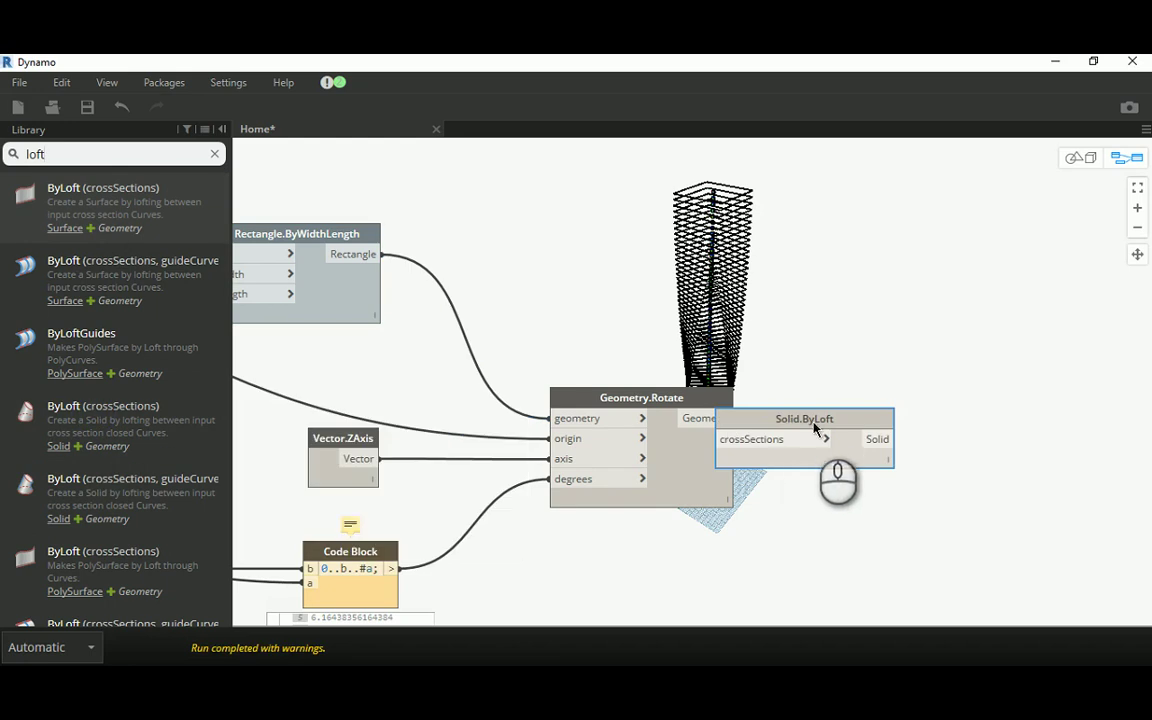
Place Solid.ByLoft beyond Geometry.Rotate and connect the Geometry output to its crossSections input.
{"action": "left_click_drag", "start_coordinate": [815, 405], "coordinate": [952, 404]}
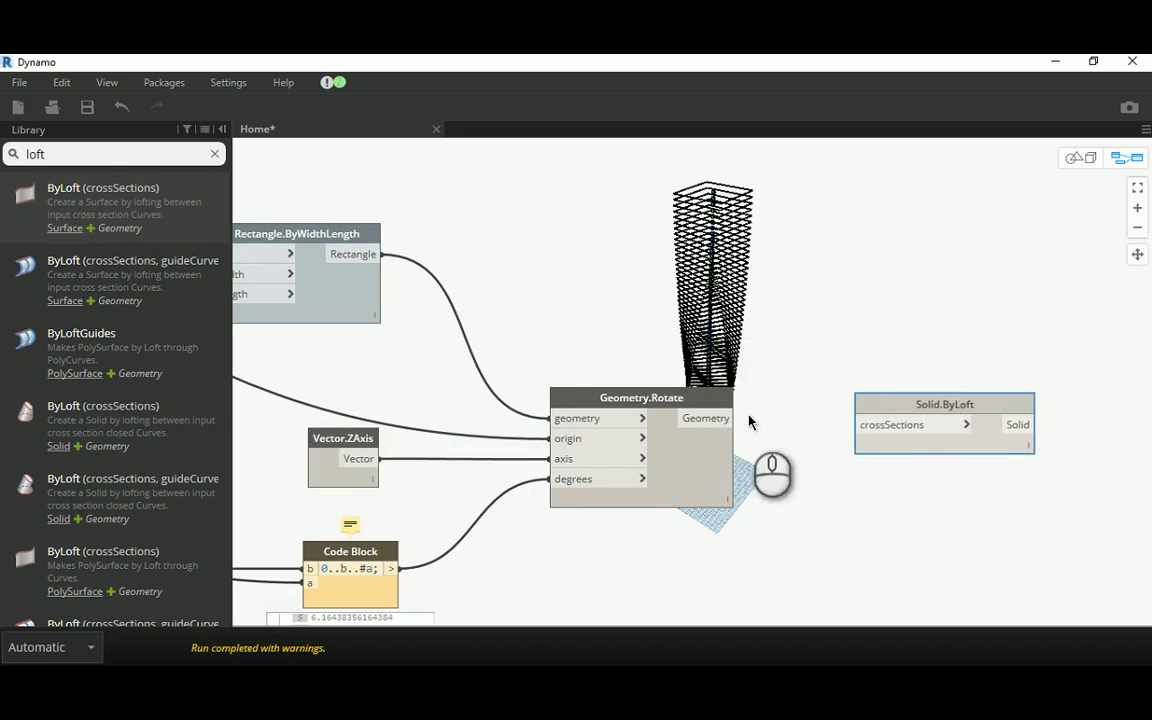
{"action": "left_click", "coordinate": [710, 418]}
{"action": "left_click", "coordinate": [862, 424]}
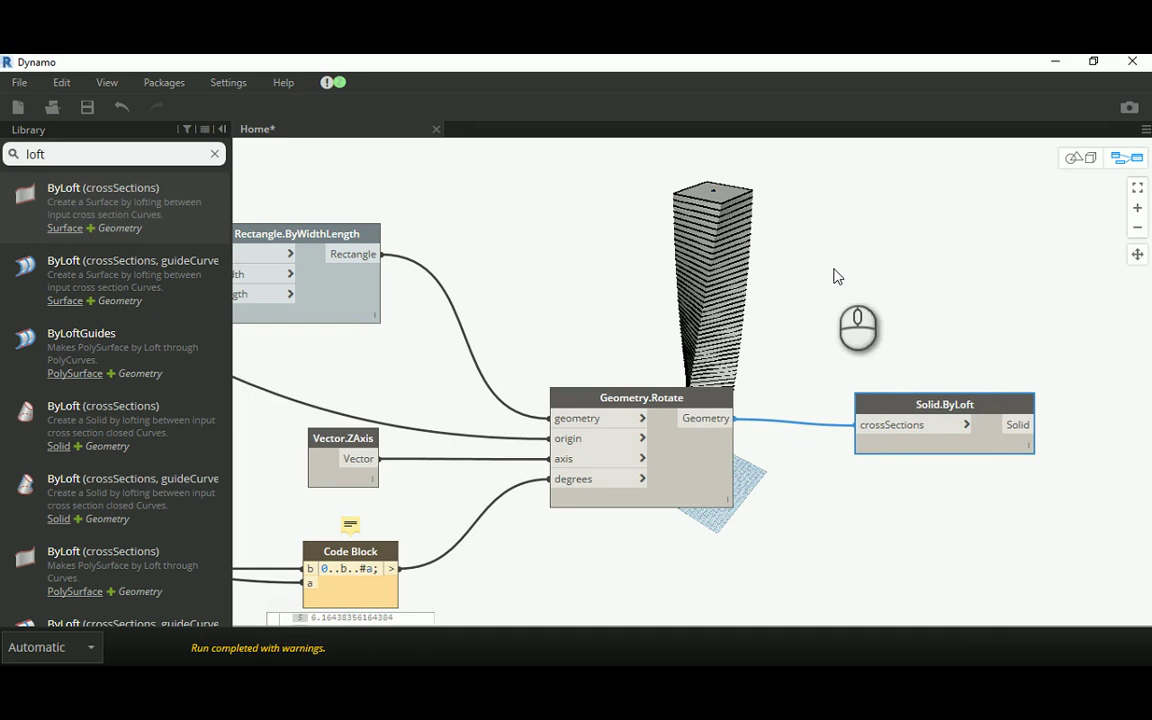
Inspect the lofted twisting tower from several angles in the 3D view.
{"action": "middle_click_drag", "start_coordinate": [811, 294], "coordinate": [770, 292]}
{"action": "left_click", "coordinate": [1080, 158]}
{"action": "left_click_drag", "start_coordinate": [726, 329], "coordinate": [761, 350]}
{"action": "scroll", "coordinate": [764, 331], "scroll_direction": "up", "scroll_amount": 2}
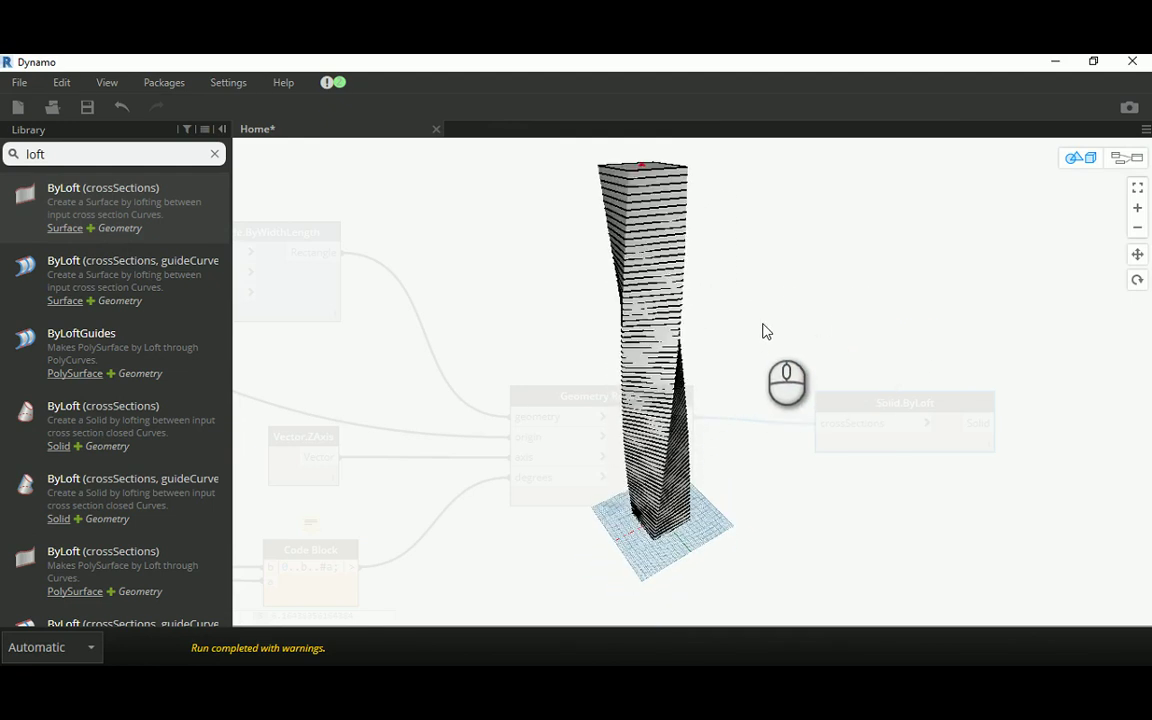
{"action": "right_click_drag", "start_coordinate": [764, 329], "coordinate": [774, 278]}
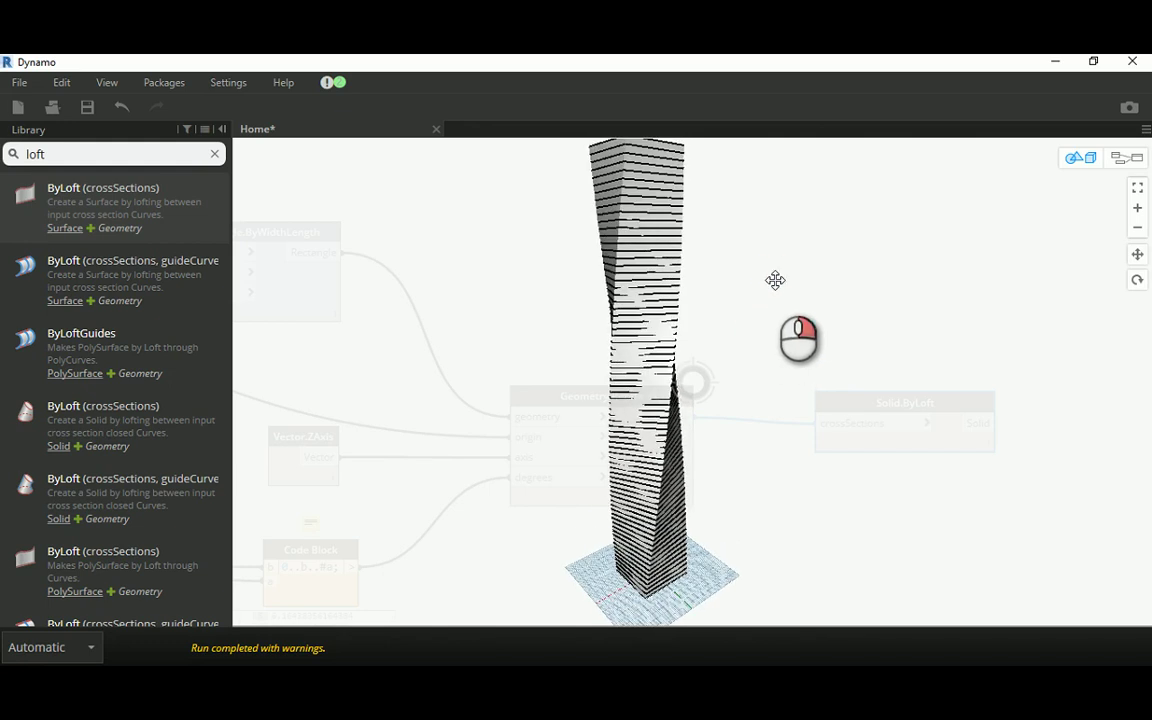
{"action": "middle_click_drag", "start_coordinate": [774, 278], "coordinate": [750, 296]}
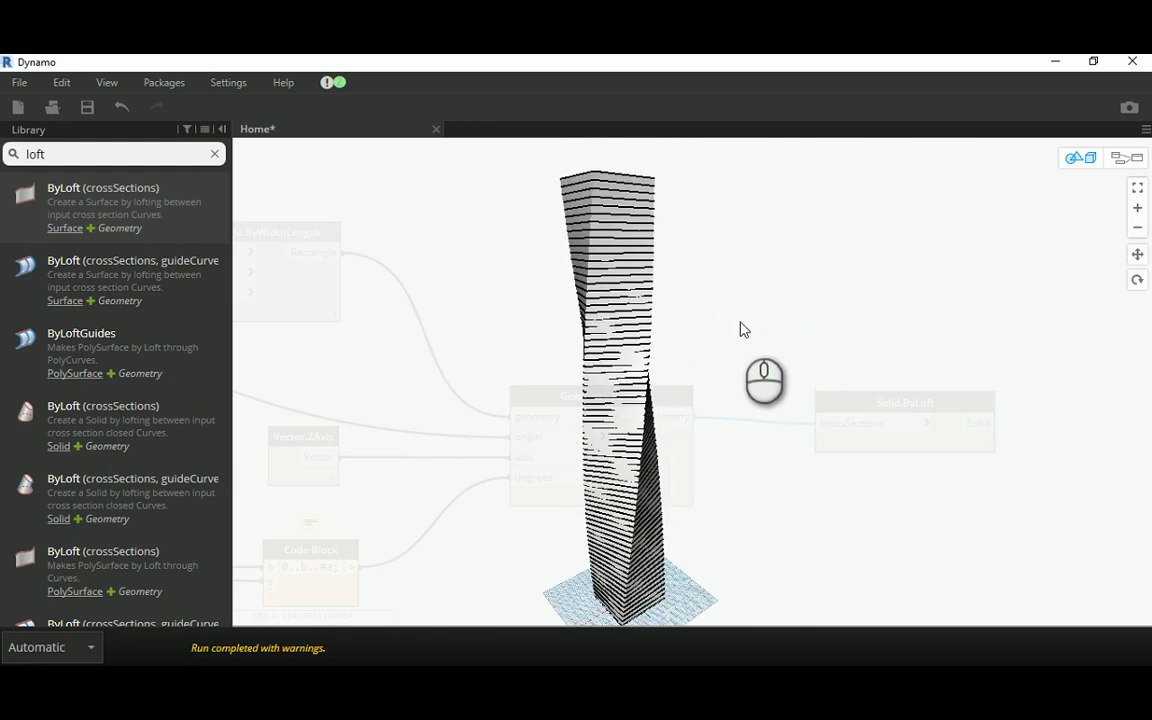
{"action": "middle_click_drag", "start_coordinate": [740, 329], "coordinate": [744, 319]}
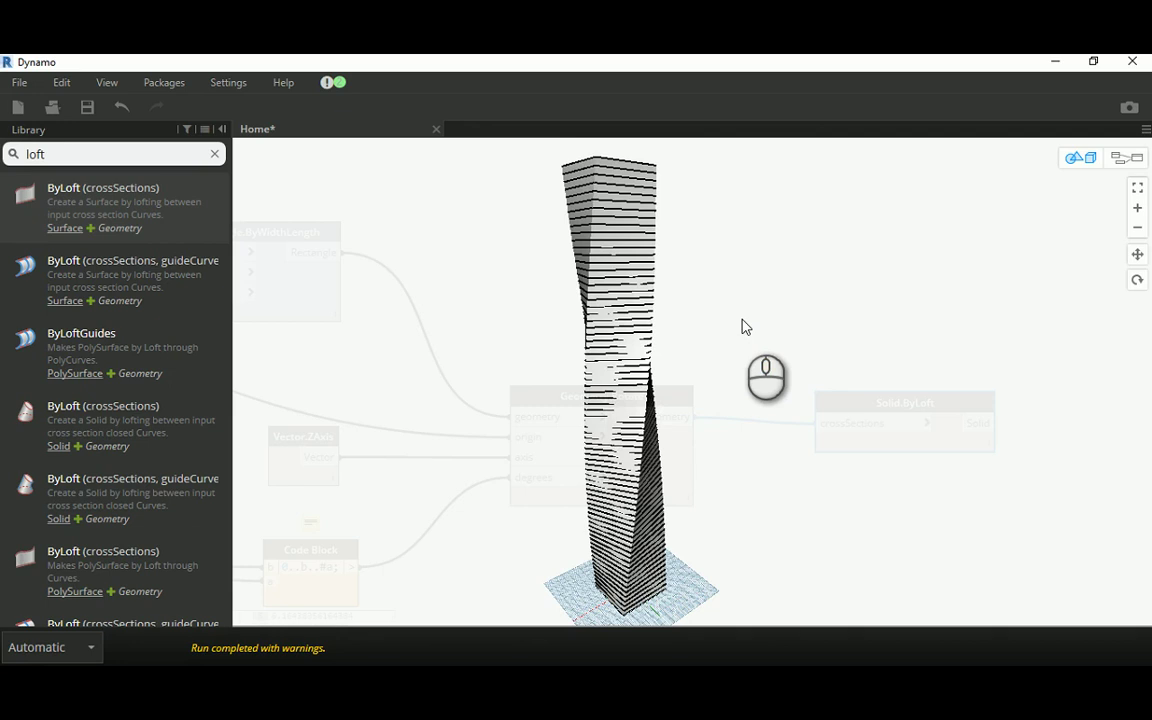
{"action": "right_click_drag", "start_coordinate": [680, 311], "coordinate": [714, 327]}
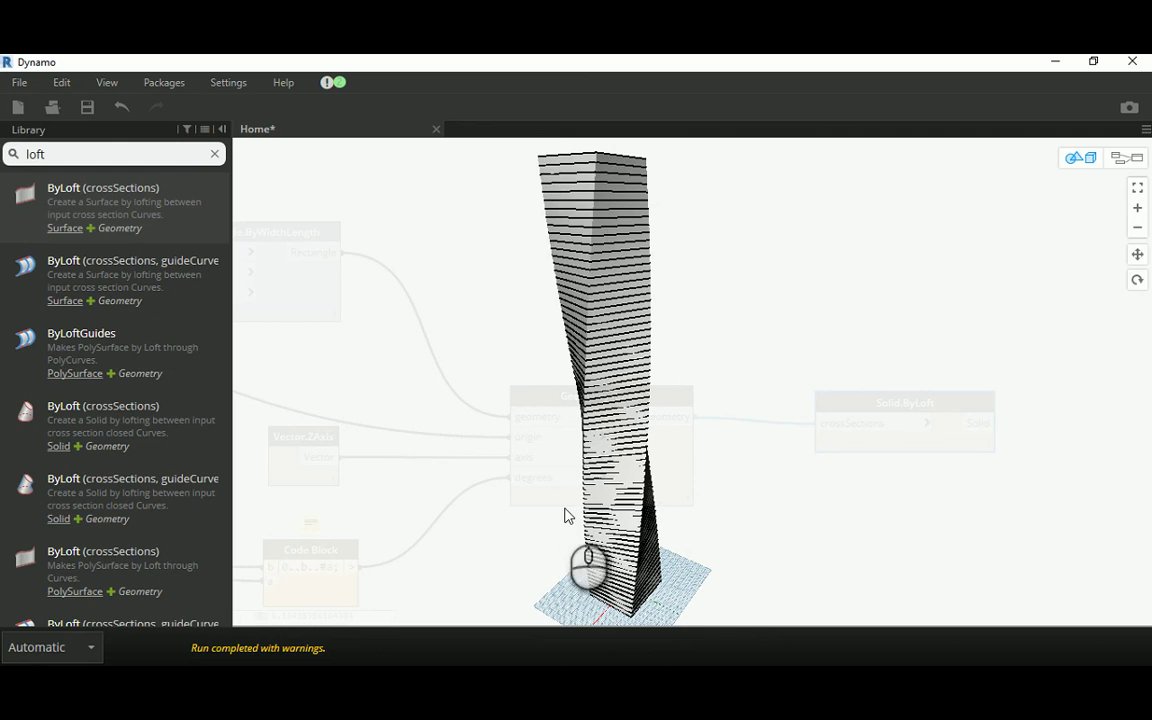
{"action": "mouse_move", "coordinate": [680, 312]}
{"action": "right_mouse_down"}
{"action": "mouse_move", "coordinate": [671, 306]}
{"action": "mouse_move", "coordinate": [692, 305]}
{"action": "mouse_move", "coordinate": [681, 324]}
{"action": "right_mouse_up"}
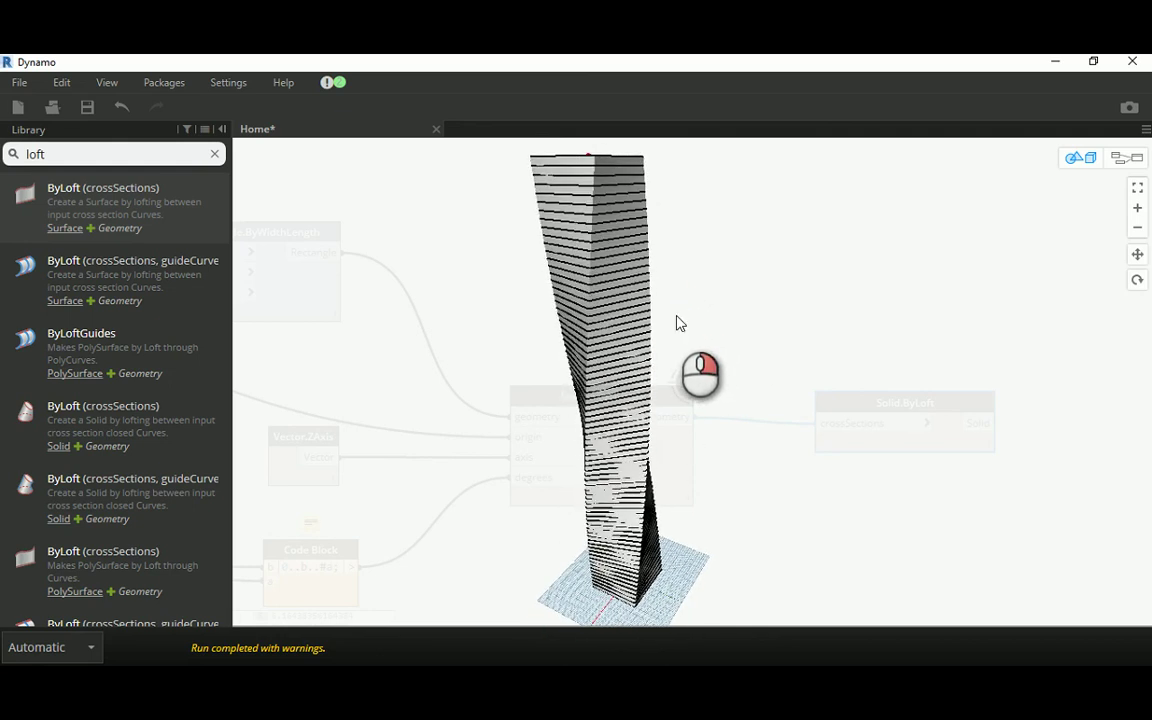
Turn off the preview of Geometry.Rotate to view the bare lofted solid, and turn the preview on again.
{"action": "left_click", "coordinate": [1130, 157]}
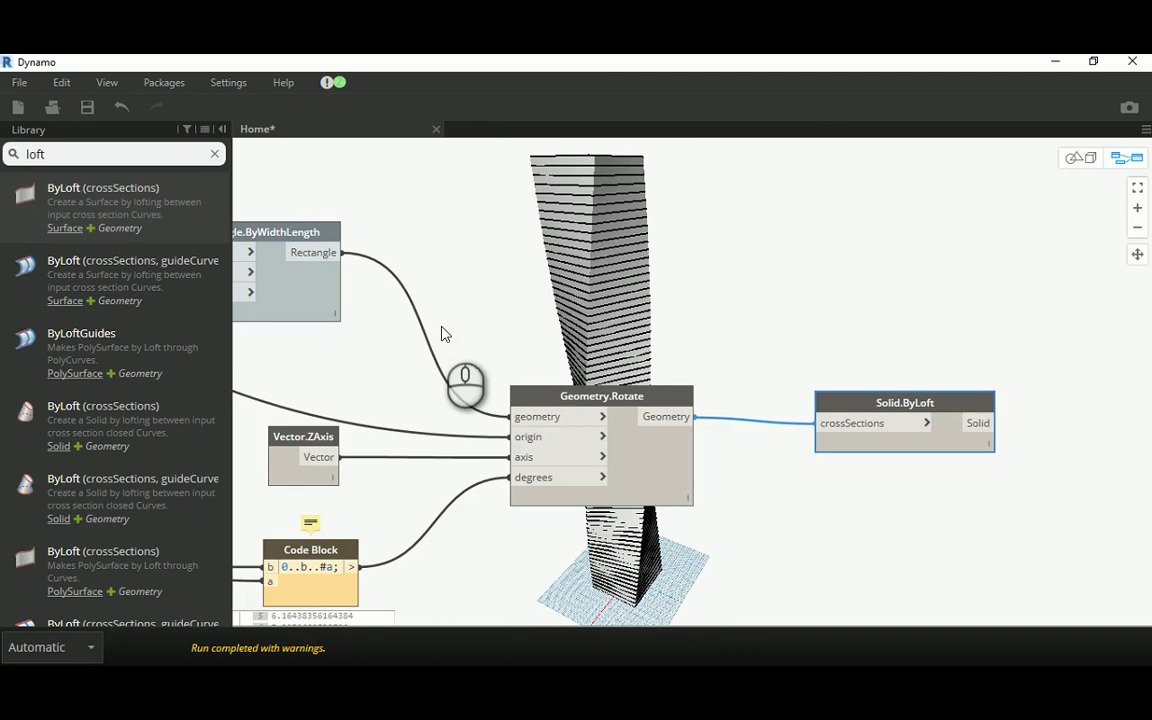
{"action": "middle_click_drag", "start_coordinate": [489, 316], "coordinate": [486, 345]}
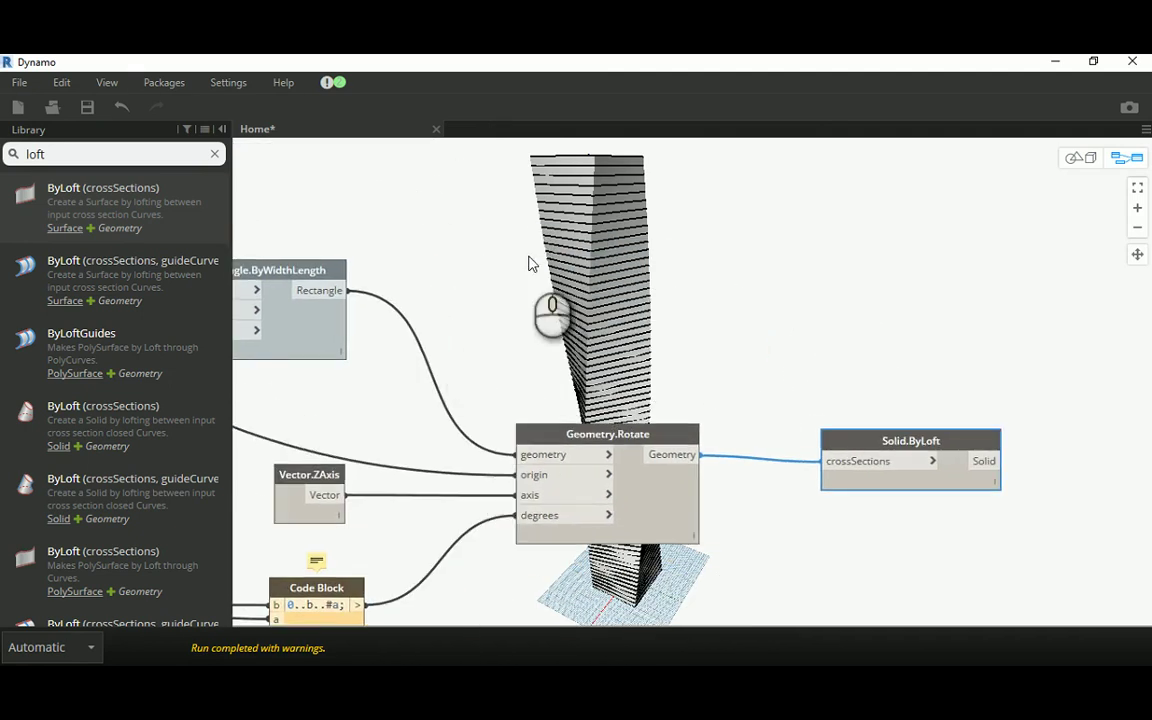
{"action": "left_click", "coordinate": [577, 440]}
{"action": "right_click", "coordinate": [590, 438]}
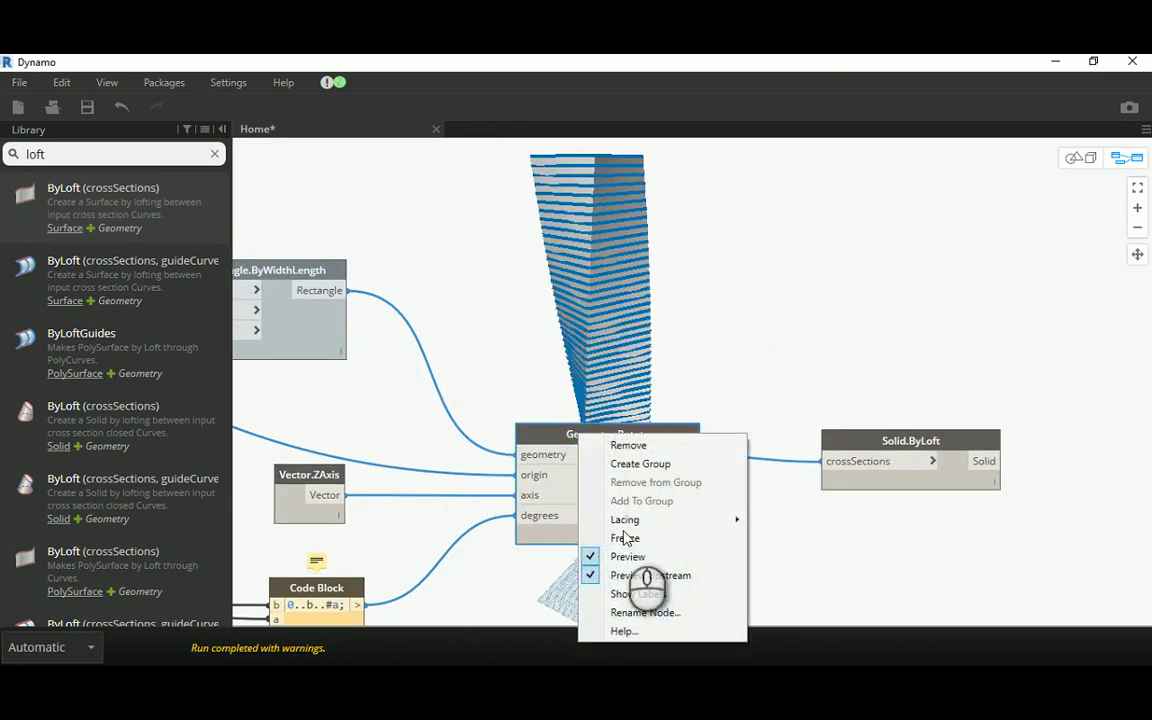
{"action": "left_click", "coordinate": [622, 565]}
{"action": "left_click", "coordinate": [787, 278]}
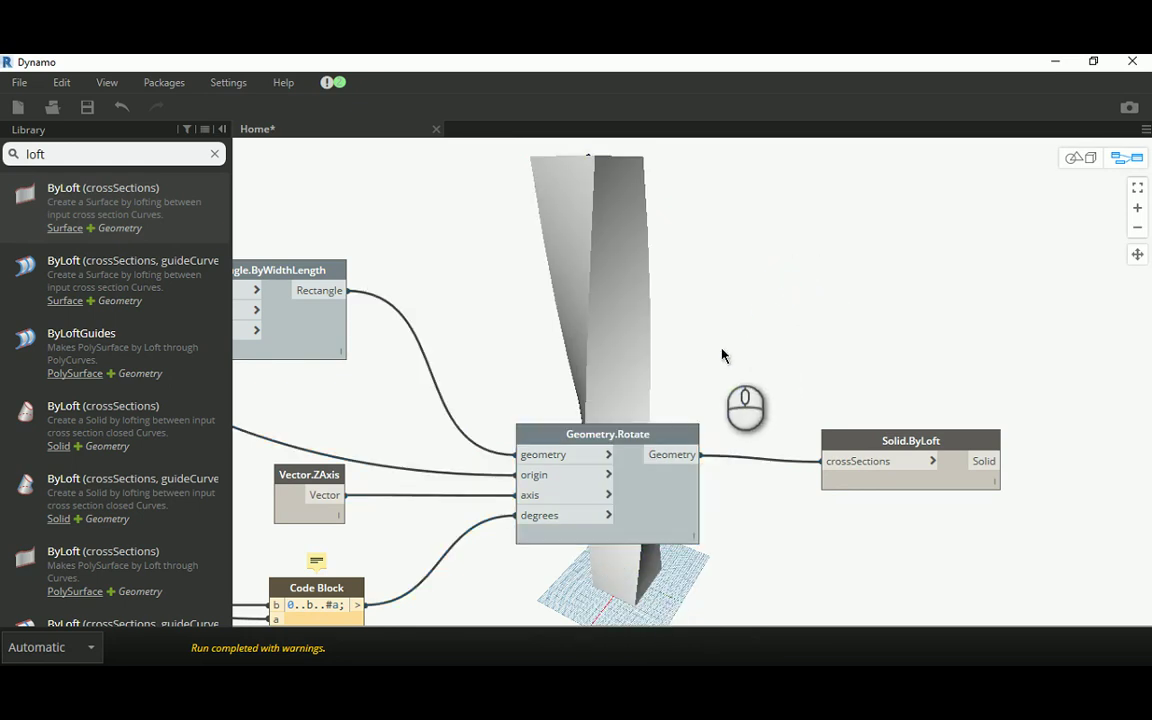
{"action": "right_click", "coordinate": [631, 434]}
{"action": "left_click", "coordinate": [680, 557]}
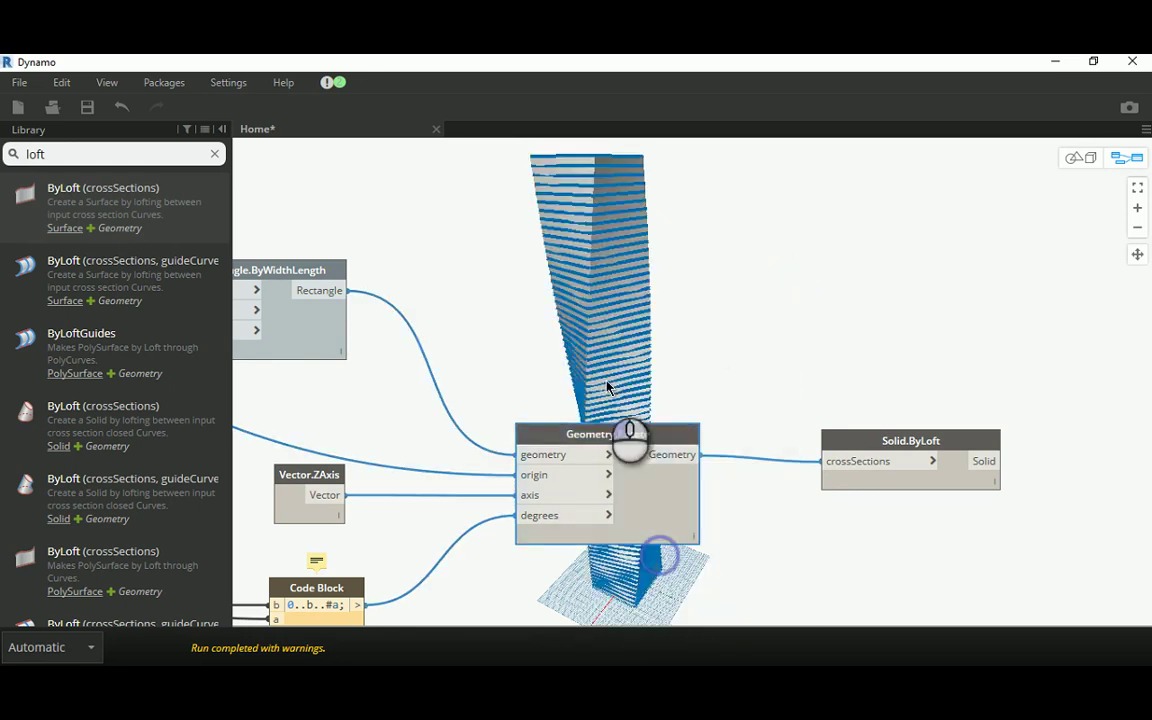
Set the Rotate slider to 180 to try a stronger twist on the tower.
{"action": "scroll", "coordinate": [770, 390], "scroll_direction": "down", "scroll_amount": 3}
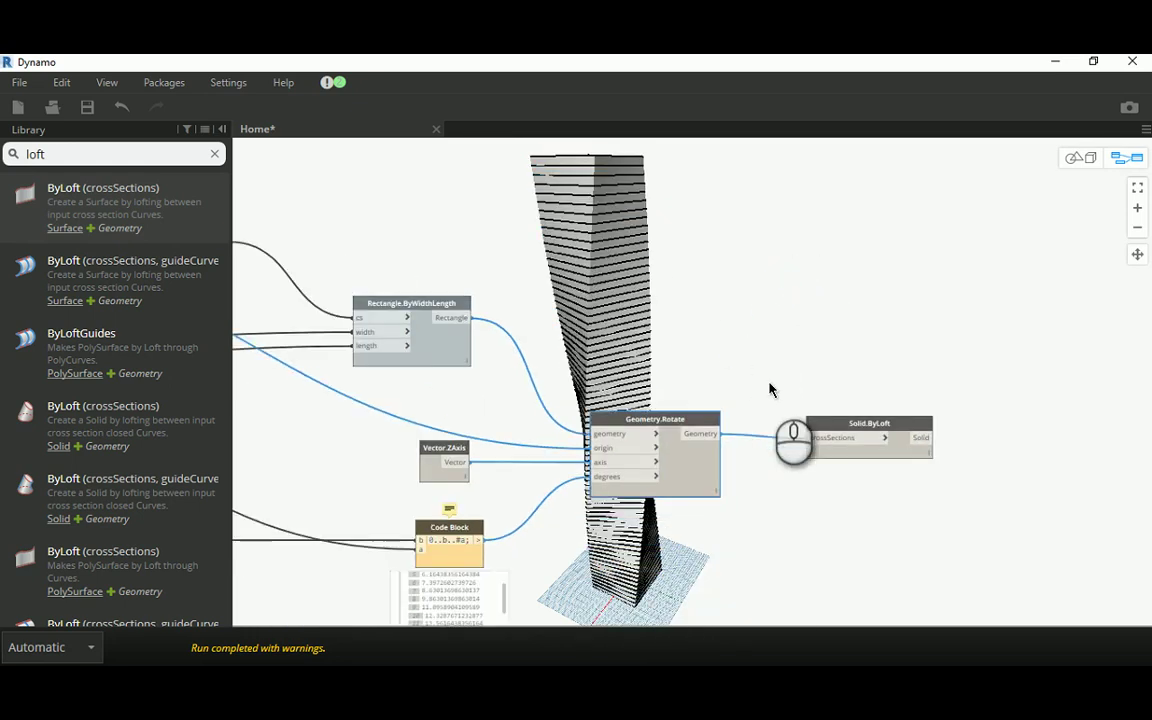
{"action": "middle_click_drag", "start_coordinate": [452, 359], "coordinate": [850, 431]}
{"action": "mouse_move", "coordinate": [473, 481]}
{"action": "middle_mouse_down"}
{"action": "mouse_move", "coordinate": [530, 489]}
{"action": "mouse_move", "coordinate": [905, 458]}
{"action": "middle_mouse_up"}
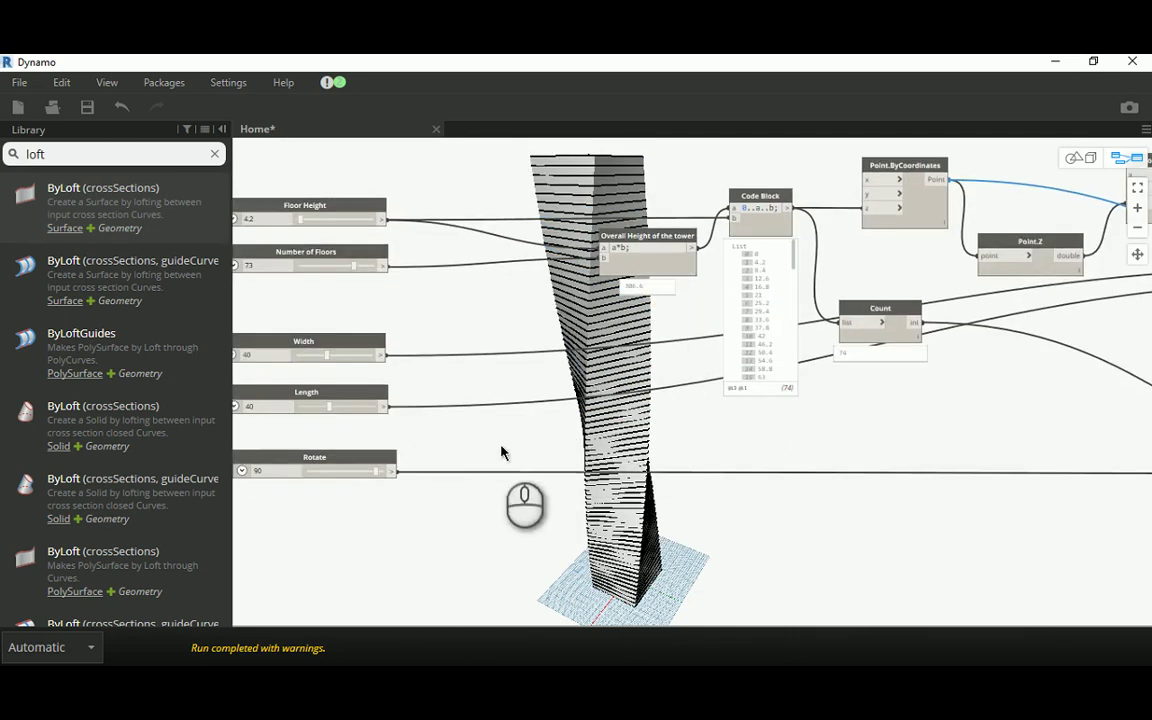
{"action": "middle_click_drag", "start_coordinate": [504, 453], "coordinate": [812, 501]}
{"action": "scroll", "coordinate": [462, 354], "scroll_direction": "up", "scroll_amount": 3}
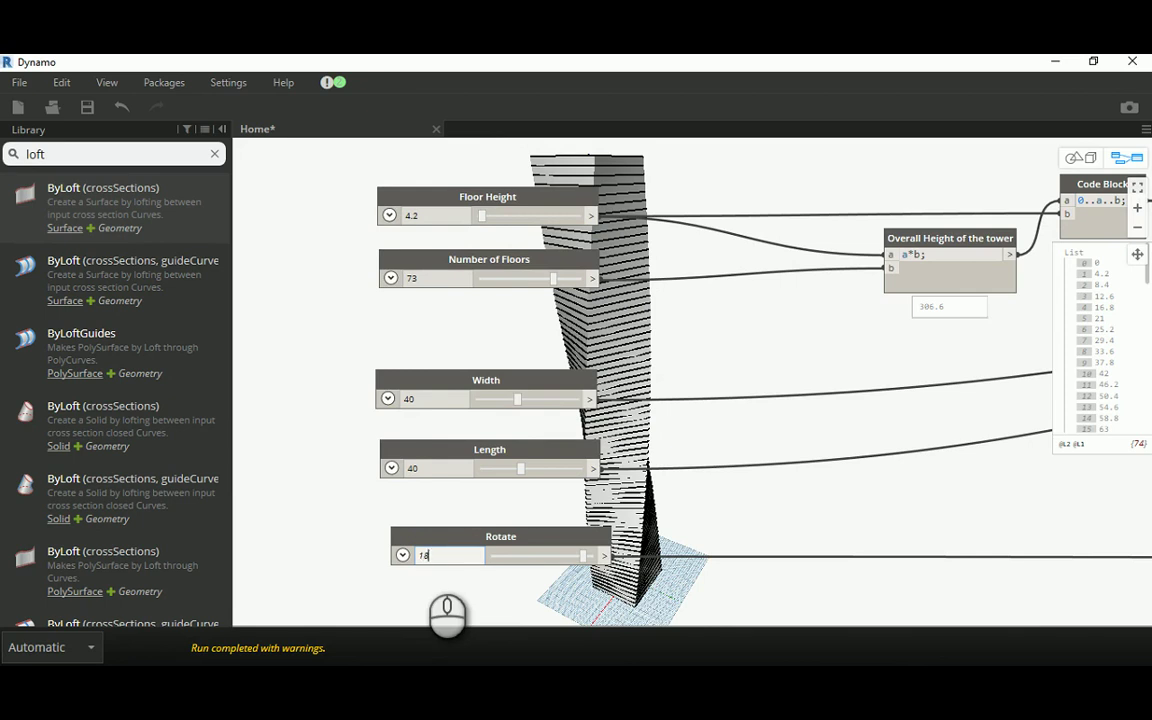
{"action": "type", "text": "0"}
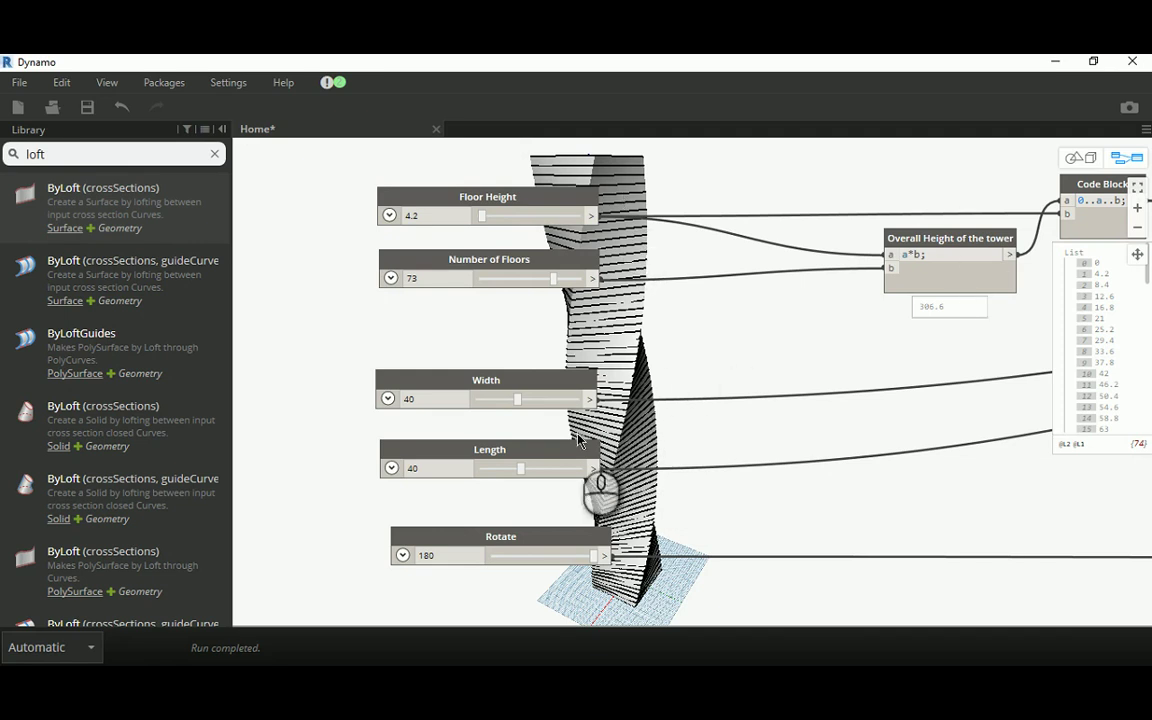
Set the Rotate slider to 90.
{"action": "double_click", "coordinate": [463, 555]}
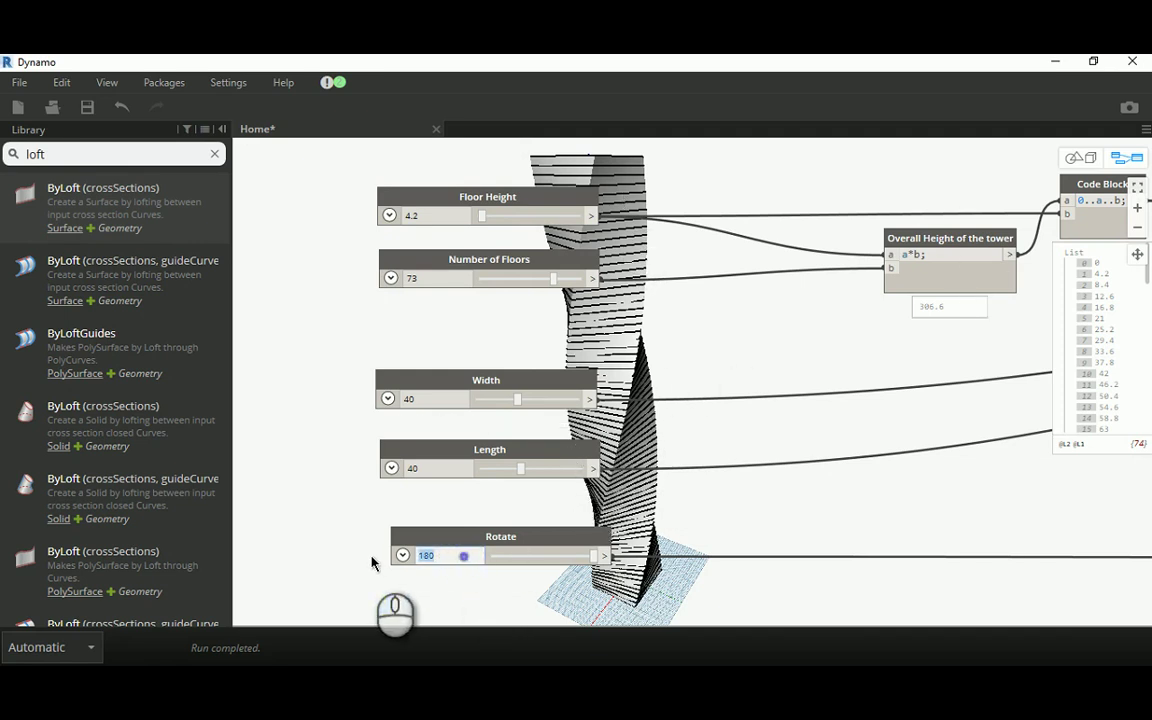
{"action": "type", "text": "90"}
{"action": "key", "text": "Return"}
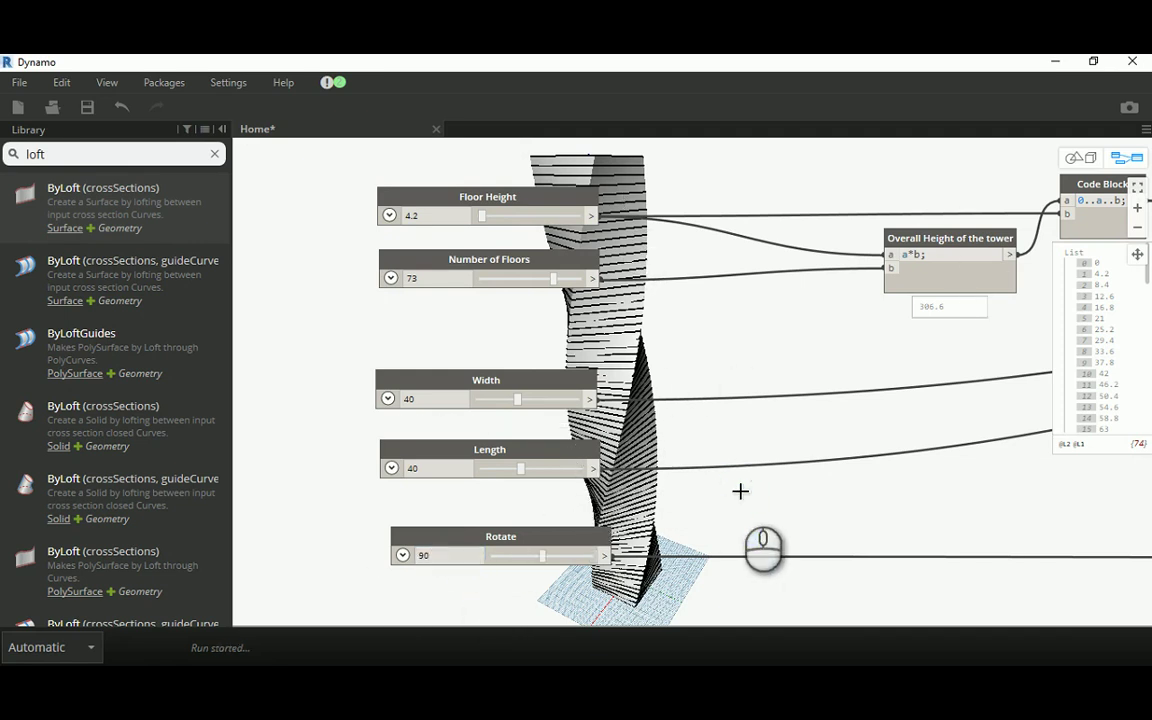